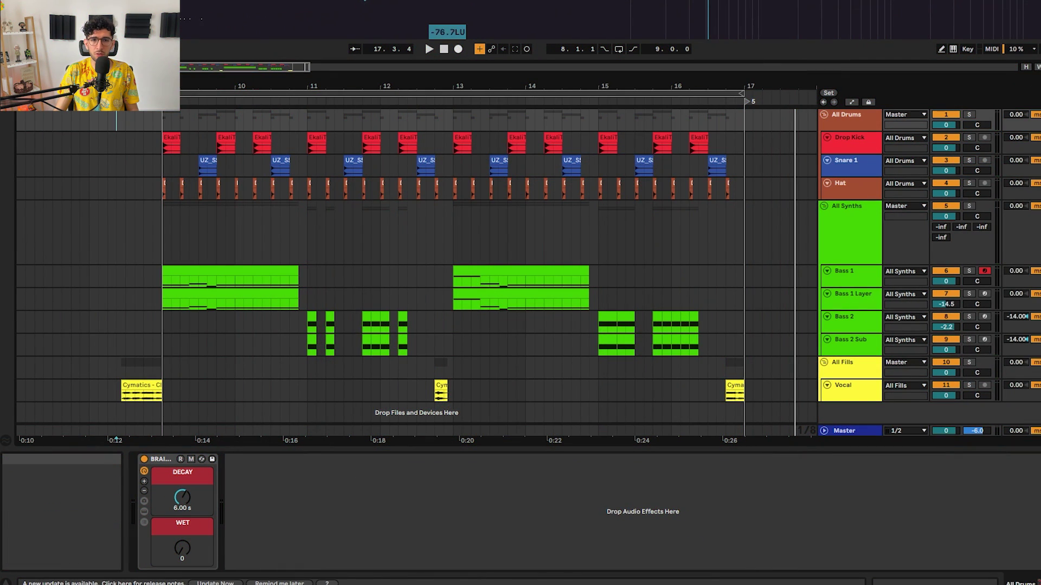
Audition the soloed All Drums group and Drop Kick track from bar 9, and examine the first kick clip's waveform up close
click(158, 115)
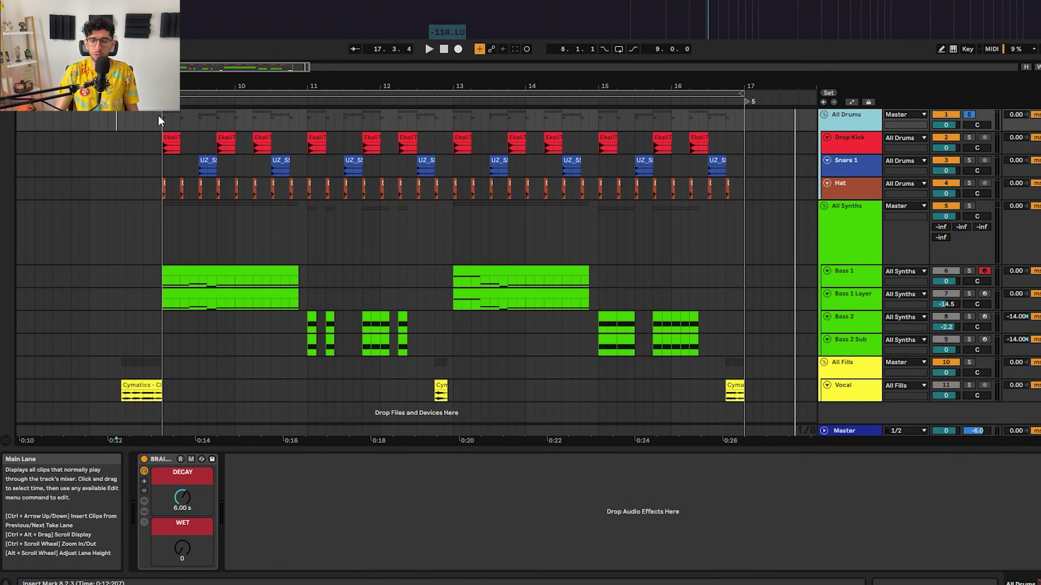
key(space)
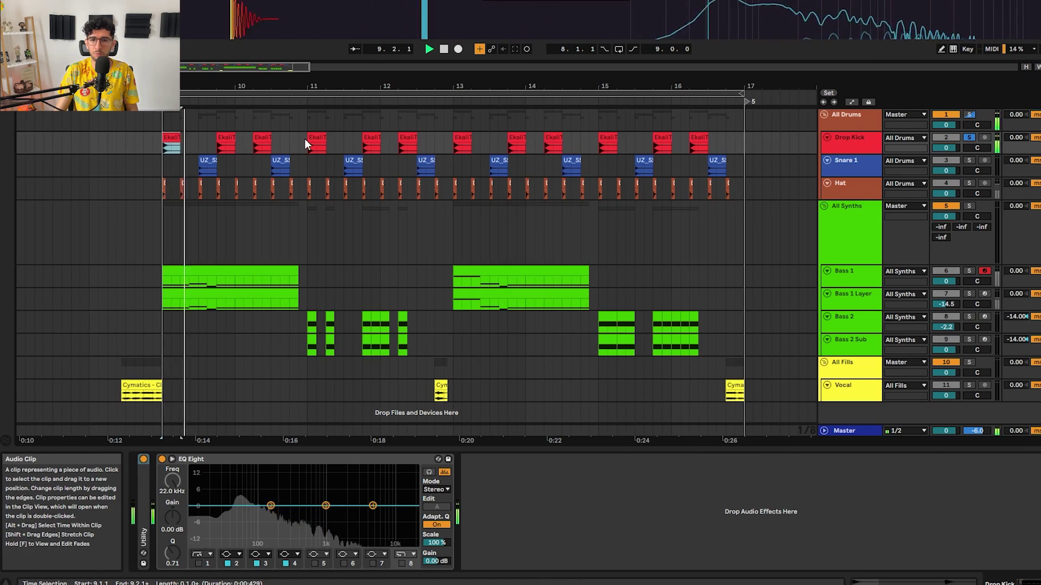
click(305, 139)
key(z)
key(z)
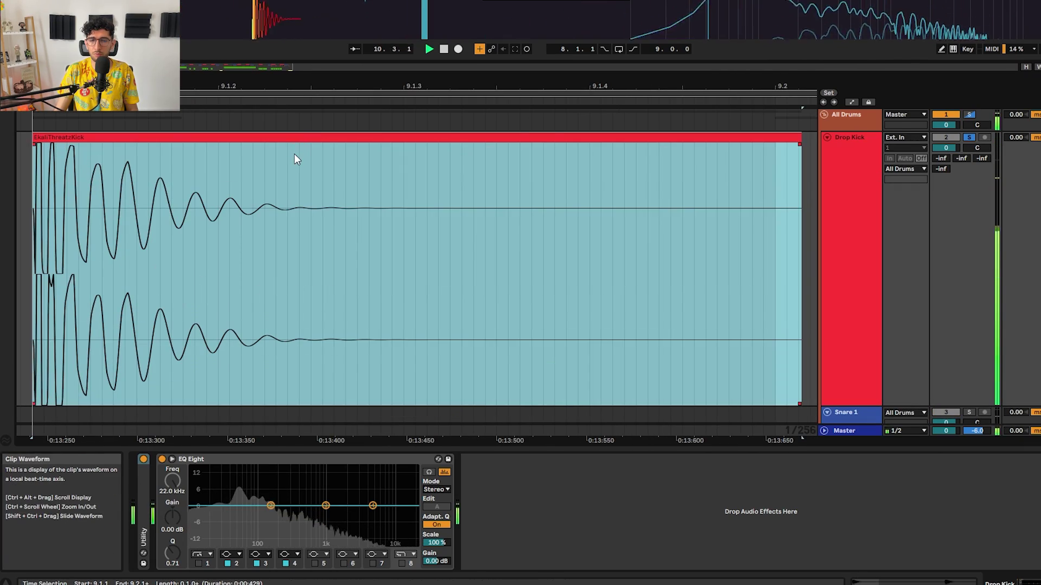
scroll(294, 154, down, 6)
key(x)
key(x)
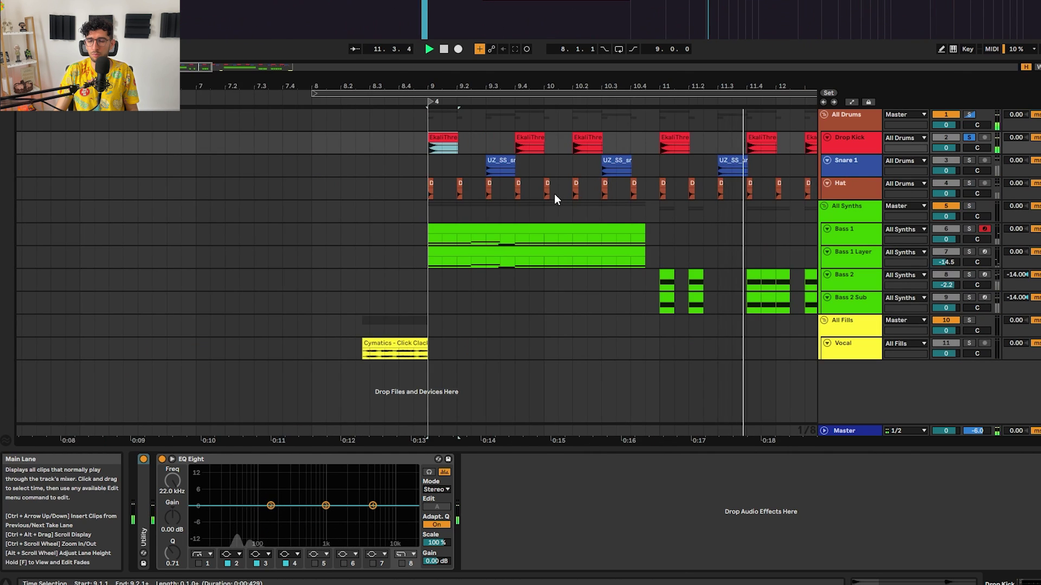
Solo the Snare 1 track and examine its EQ Eight high-frequency band and its reverb rack's decay and wet settings
click(868, 163)
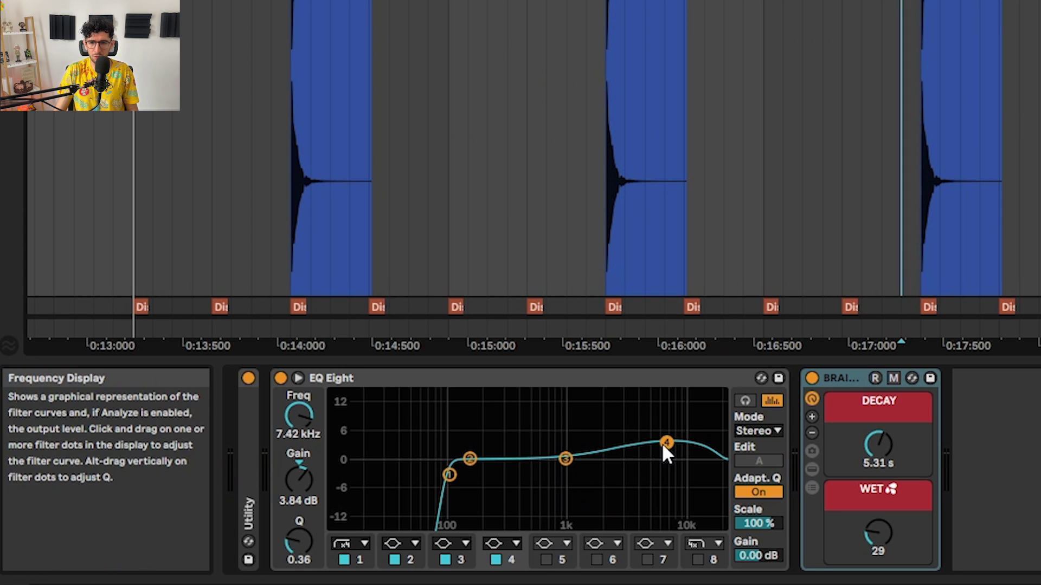
click(666, 442)
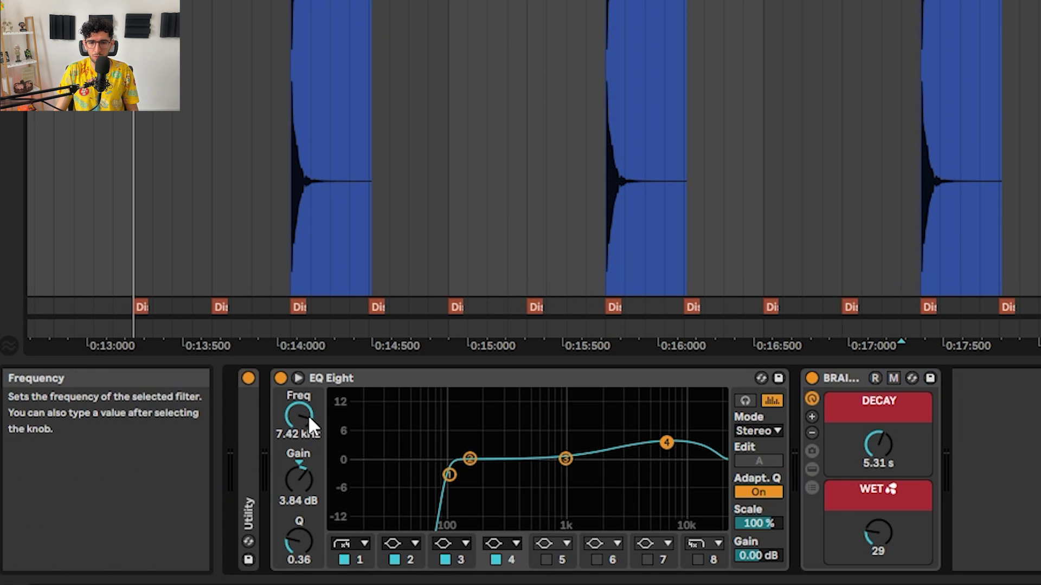
click(835, 382)
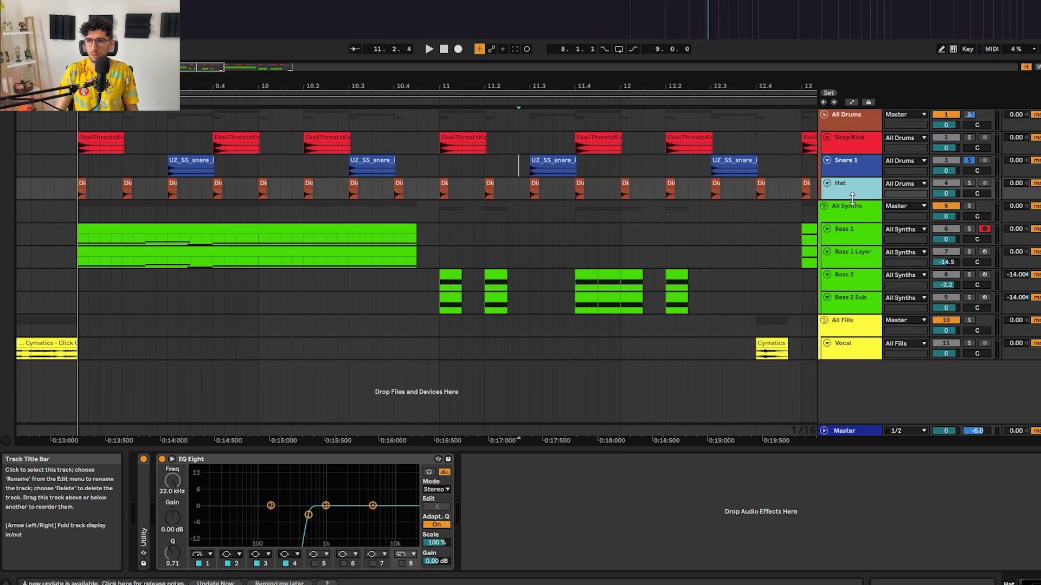
Solo the All Synths group and play the arrangement from bar 9
click(859, 221)
click(57, 211)
click(74, 204)
key(space)
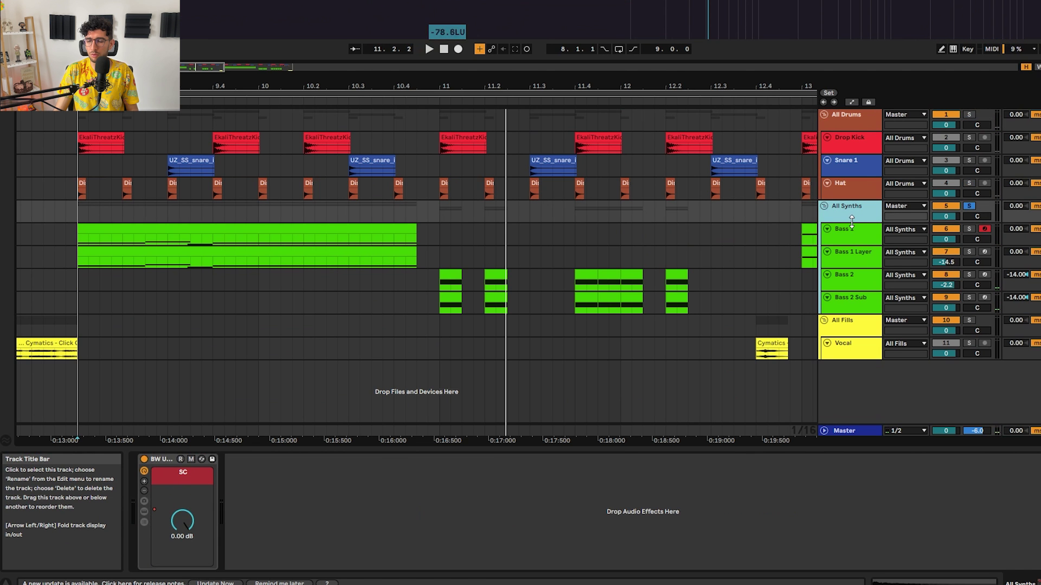
Enlarge the All Synths track and display the automation lanes to examine its SC sidechain envelope
drag(851, 222, 852, 253)
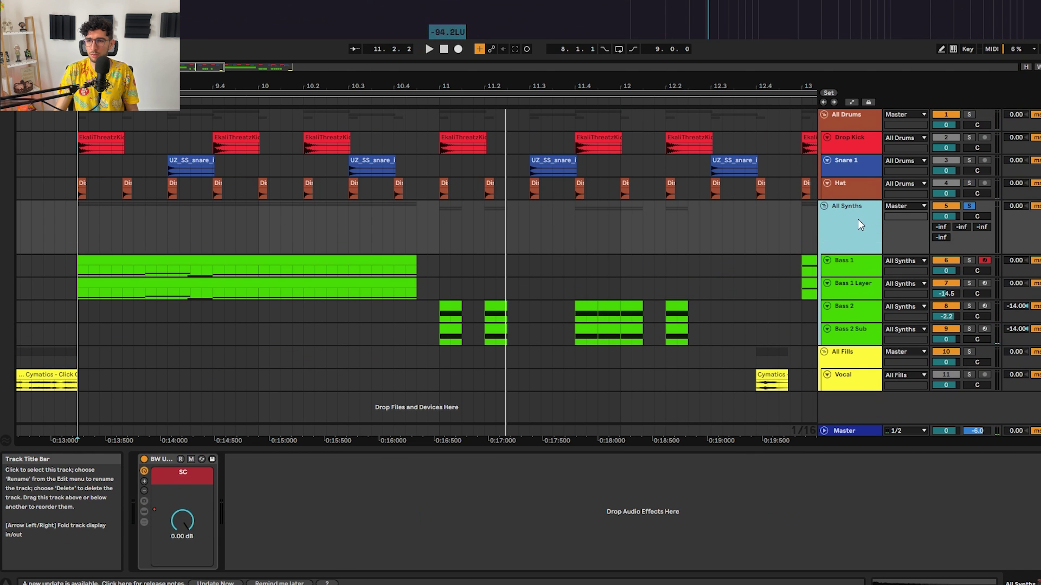
scroll(243, 239, down, 3)
key(a)
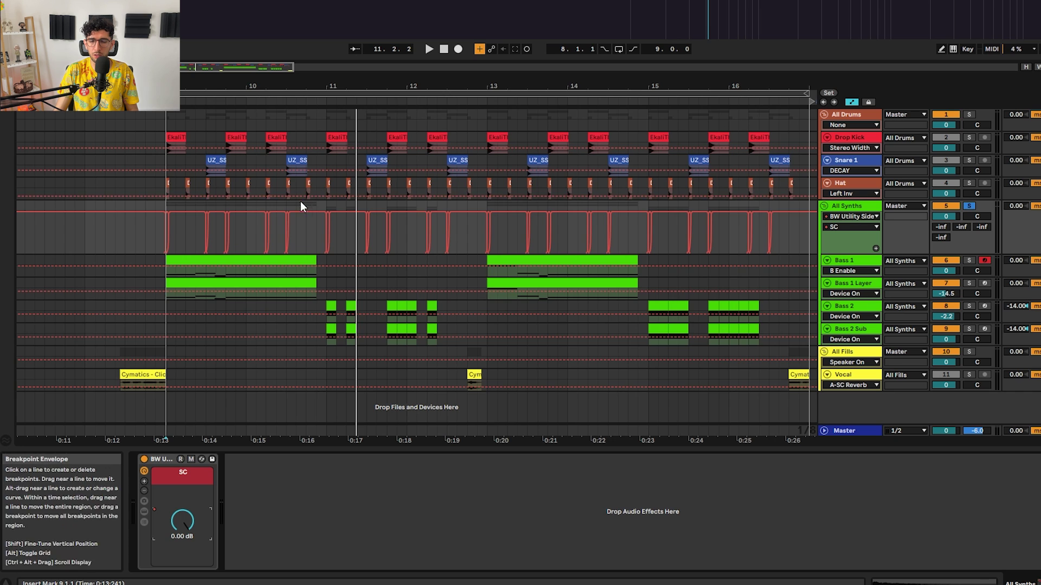
scroll(472, 224, up, 8)
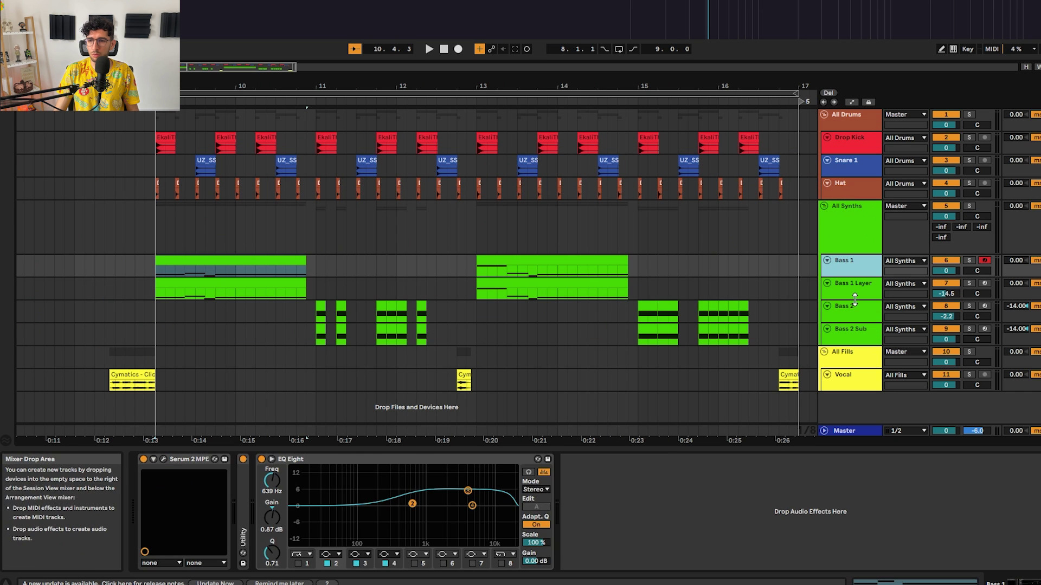
Solo Bass 1 and Bass 1 Layer together and play them from bar 9
shift+click(853, 290)
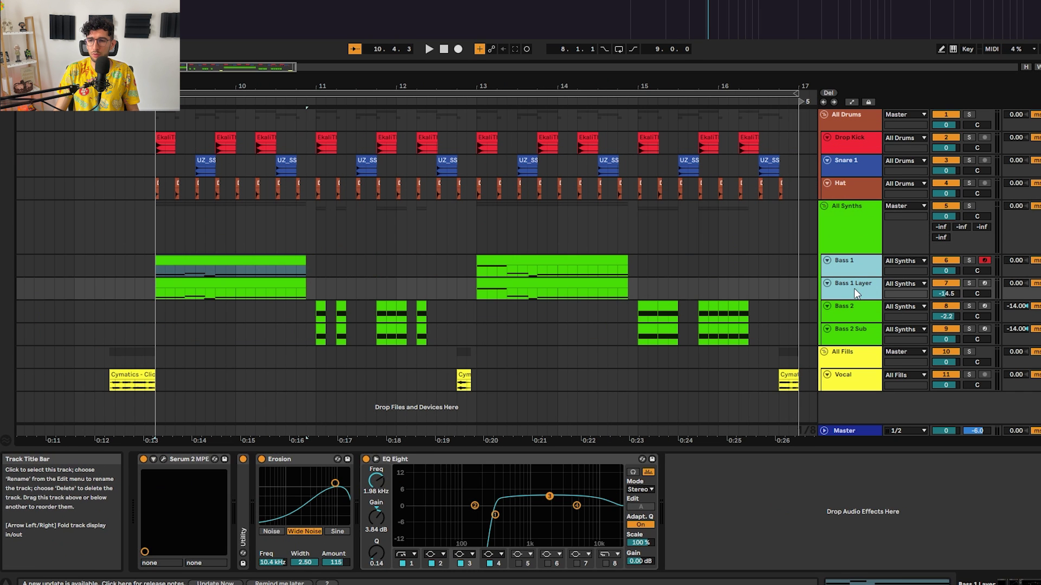
click(146, 265)
key(space)
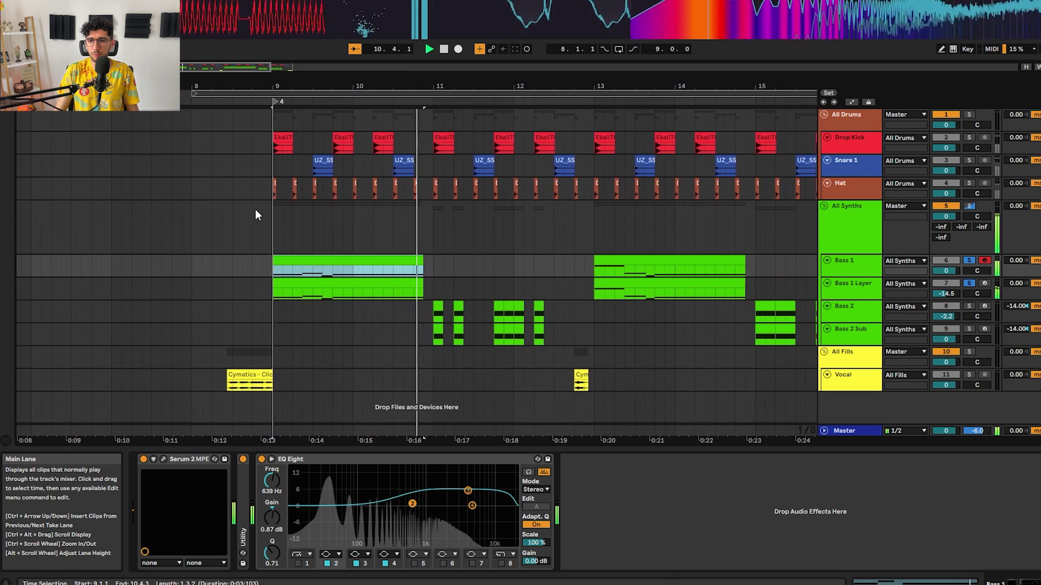
Audition Bass 1 and Bass 1 Layer one at a time in solo
key(space)
click(861, 266)
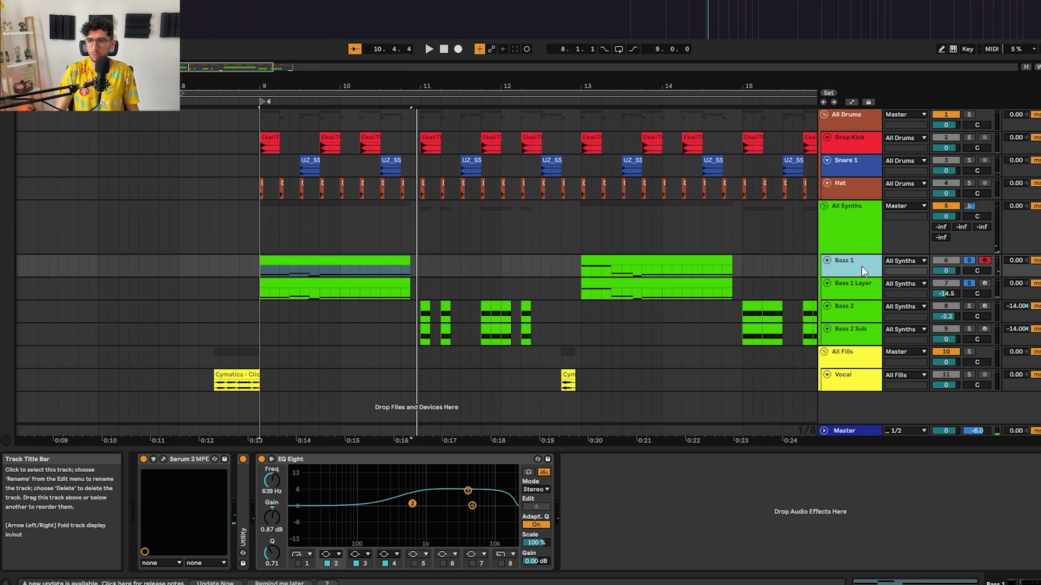
key(space)
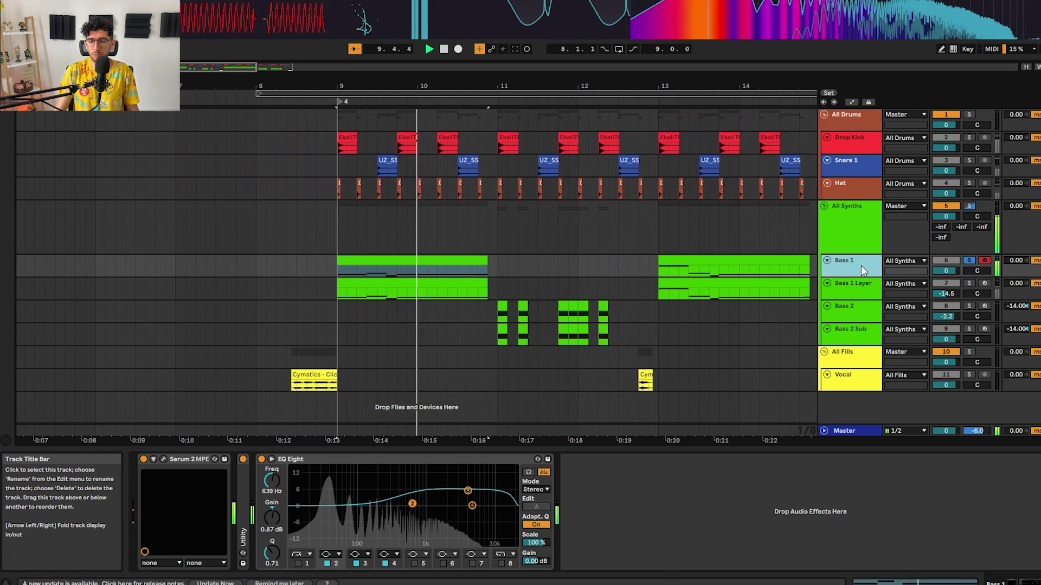
click(861, 286)
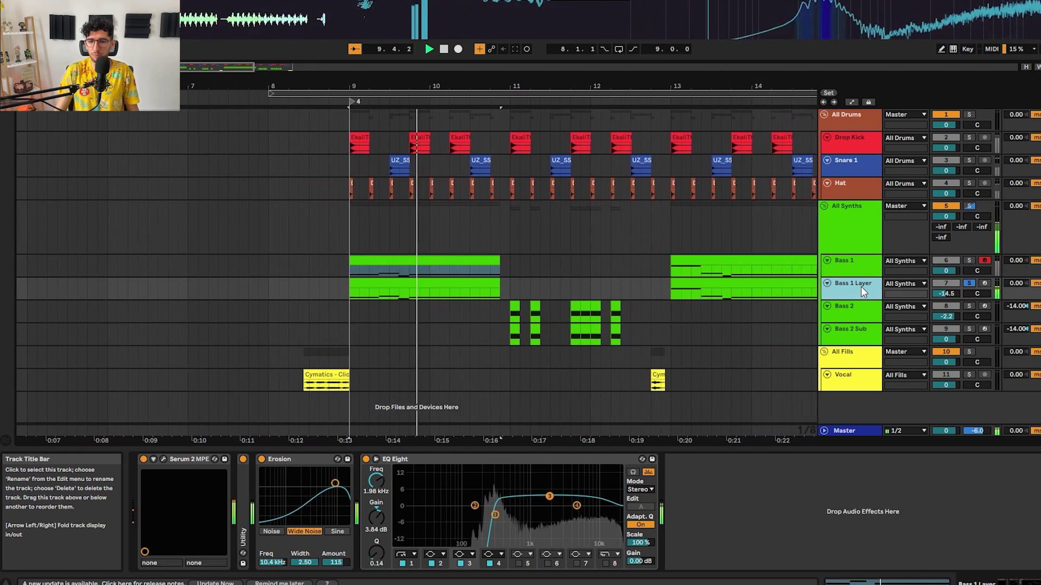
key(space)
click(863, 269)
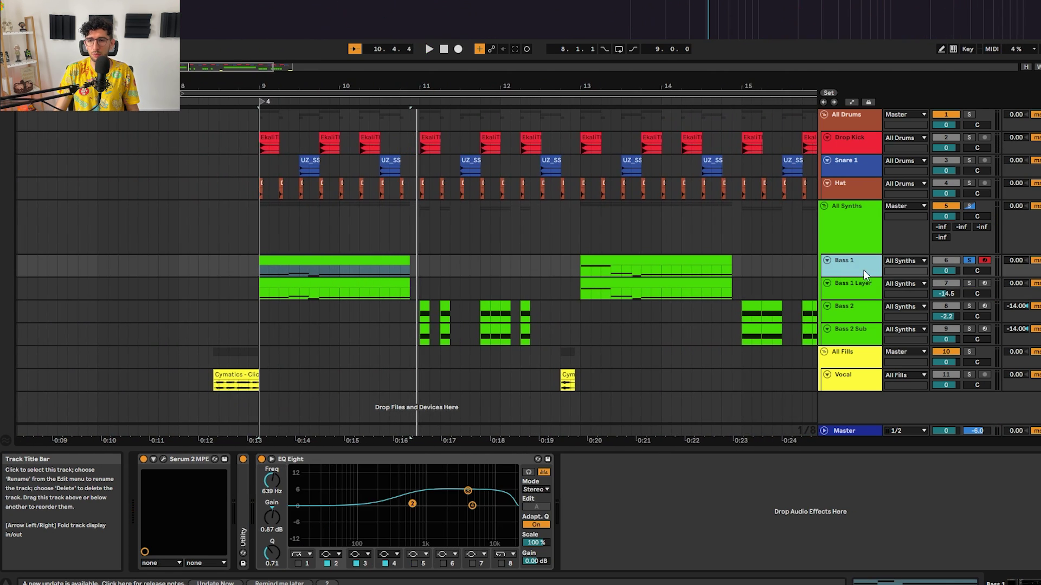
Select the first Bass 1 clip with its track soloed and open the track's Serum 2 instrument window
click(349, 288)
click(327, 252)
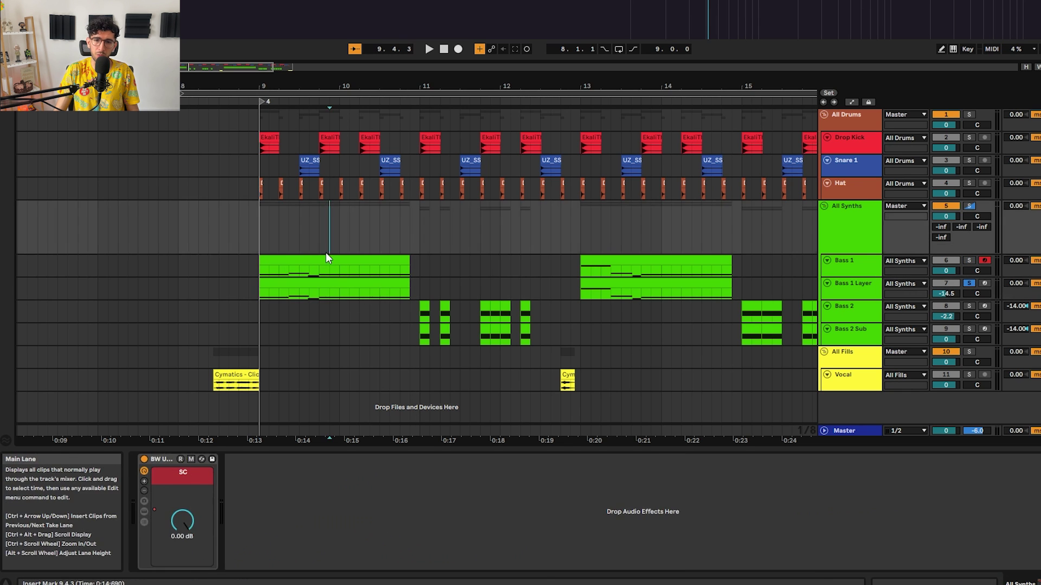
click(362, 266)
key(s)
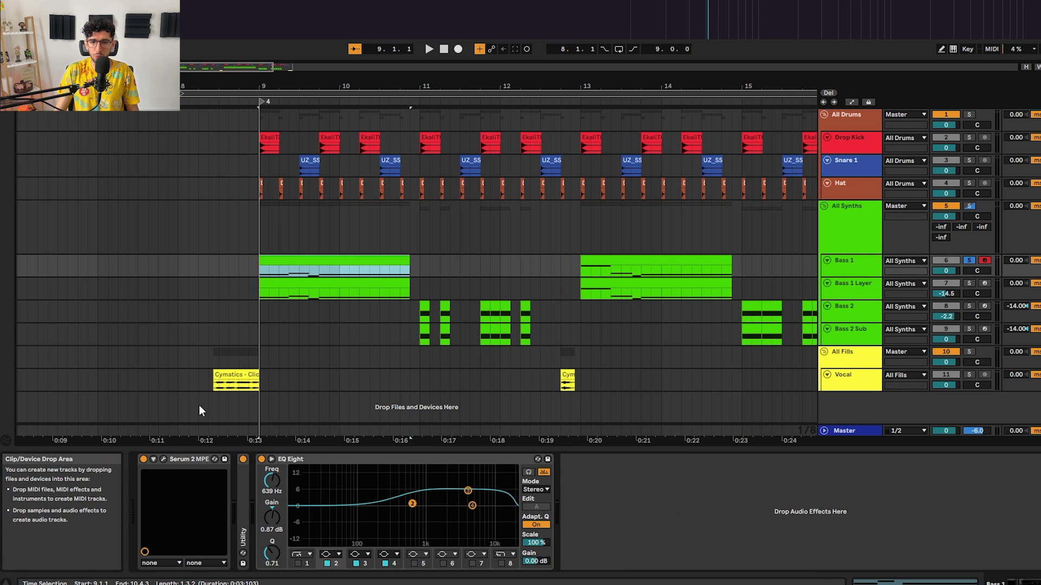
click(262, 459)
click(153, 460)
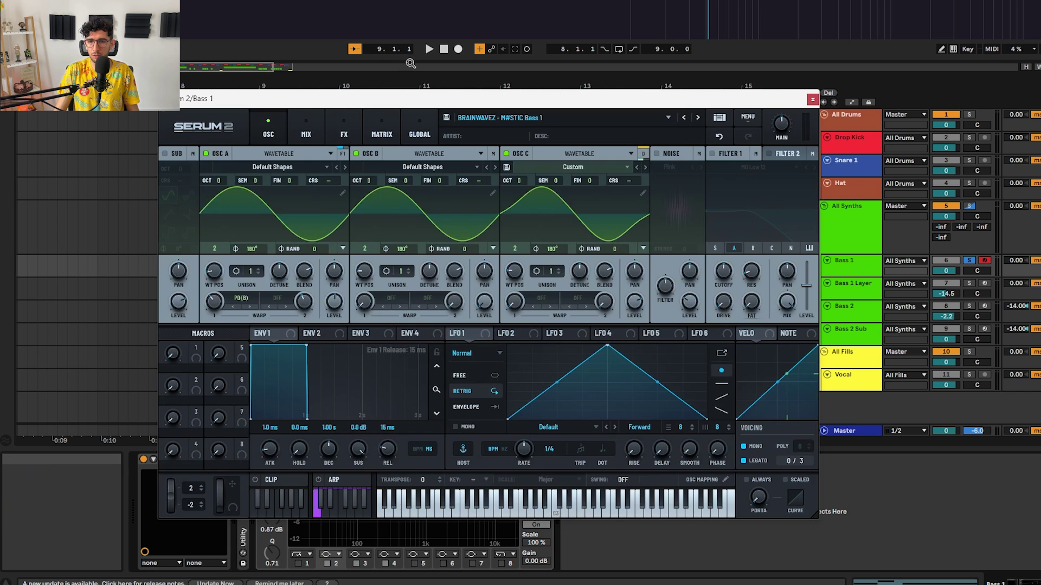
Bypass the Hyper/Dimension, Compressor and second Distortion modules in Serum 2's effects chain
click(306, 134)
click(344, 134)
click(277, 208)
click(278, 224)
click(278, 242)
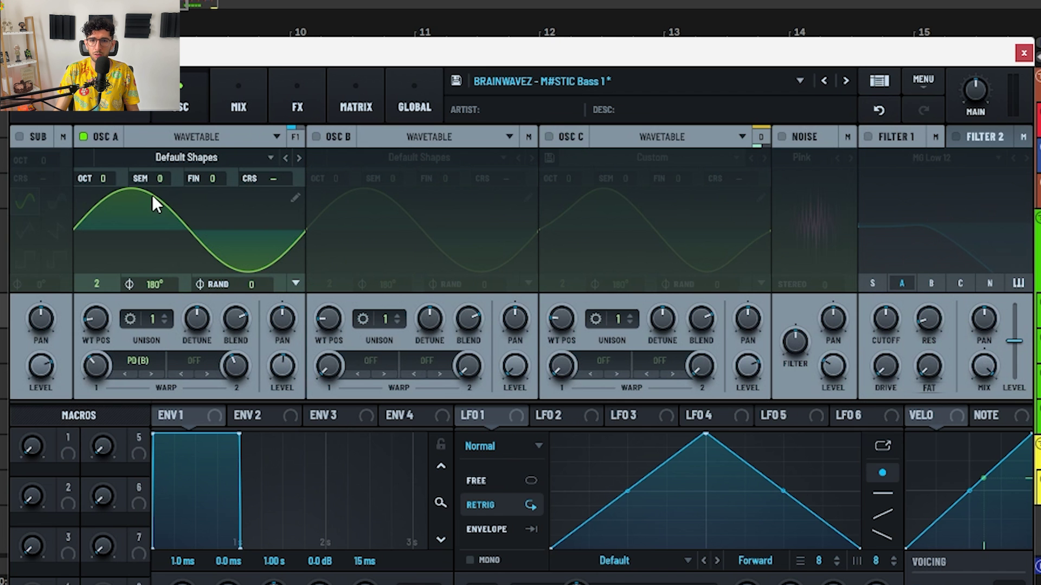
Examine oscillator A's PD (B) warp mode, warp amount and level
click(138, 361)
click(149, 358)
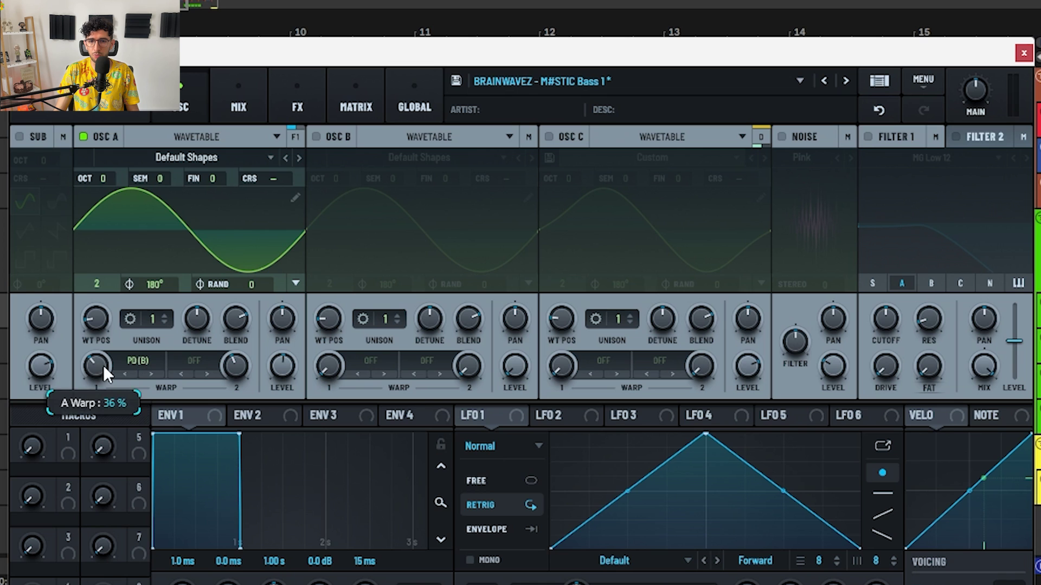
mouse_move(287, 365)
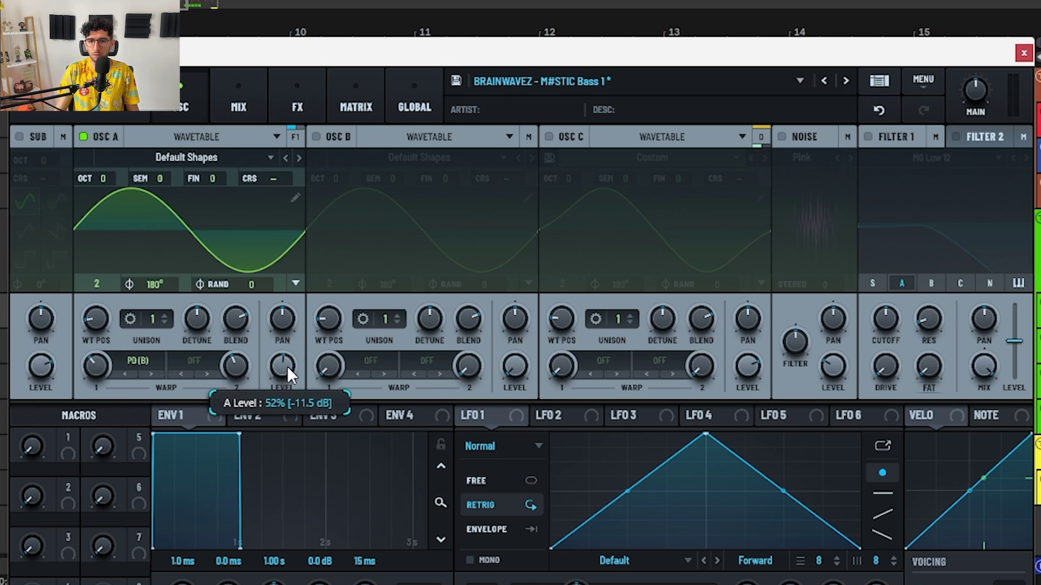
Turn on oscillators B and C, checking oscillator B's level
click(316, 137)
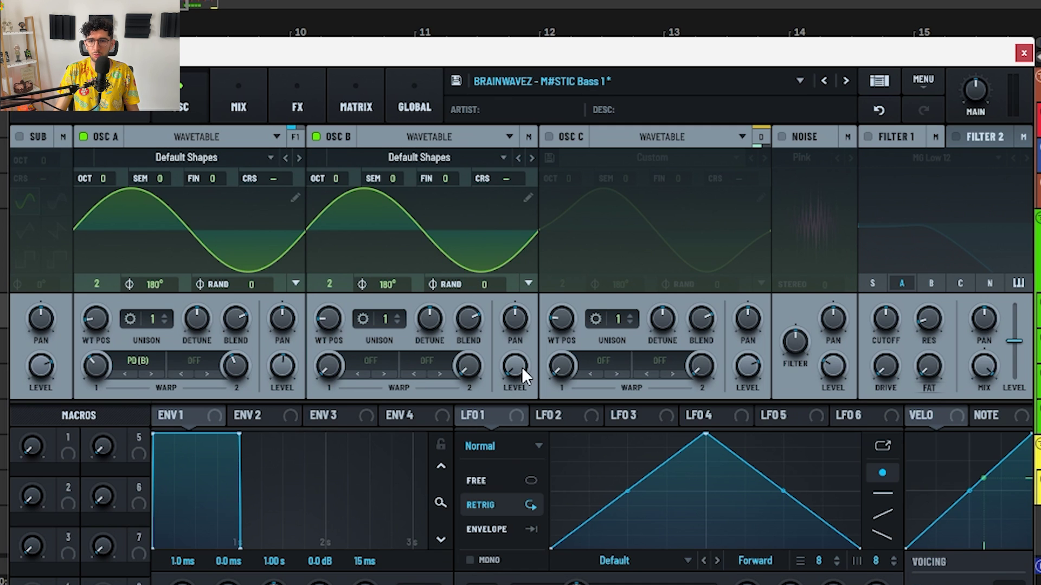
mouse_move(521, 367)
click(548, 137)
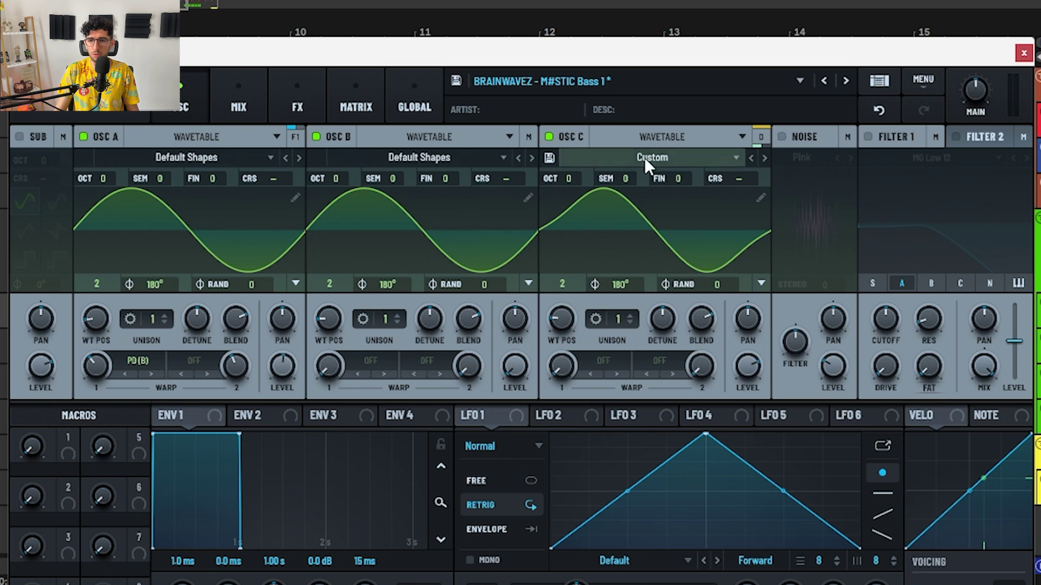
Examine oscillator C's custom wavetable and its output routing, and audition the bass with all three oscillators on
click(759, 196)
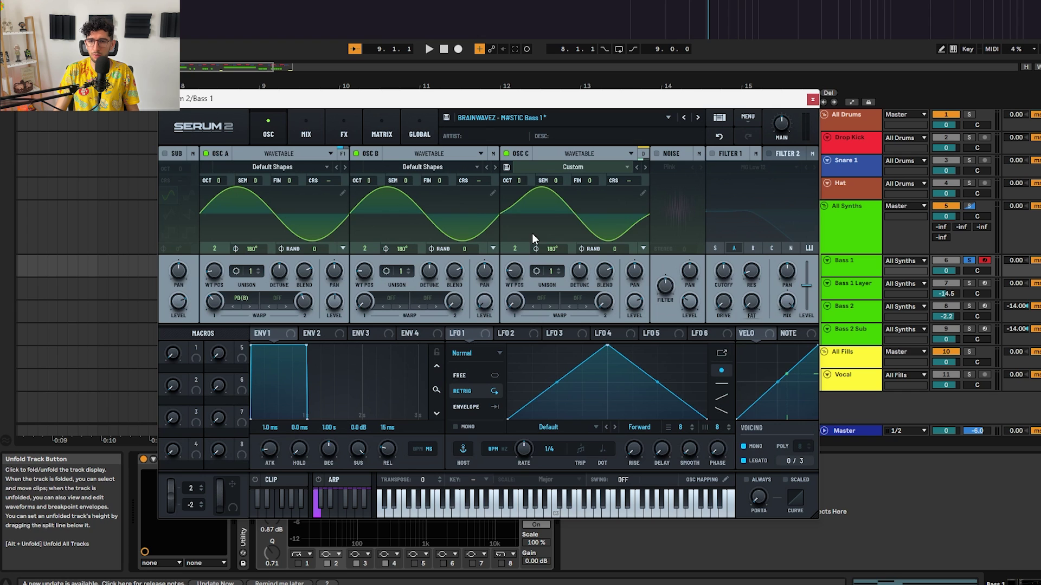
click(643, 153)
click(627, 168)
click(626, 168)
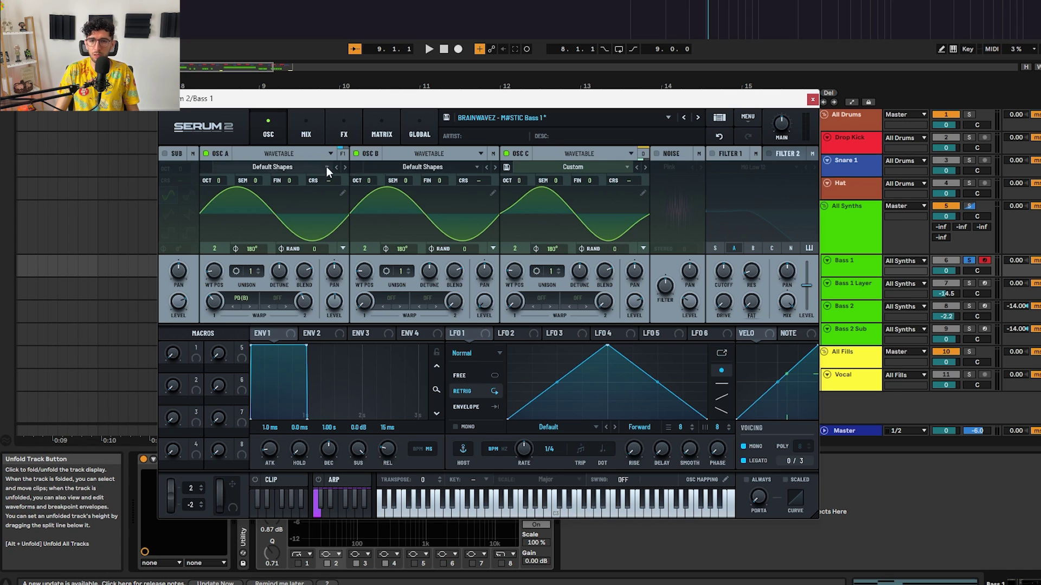
key(space)
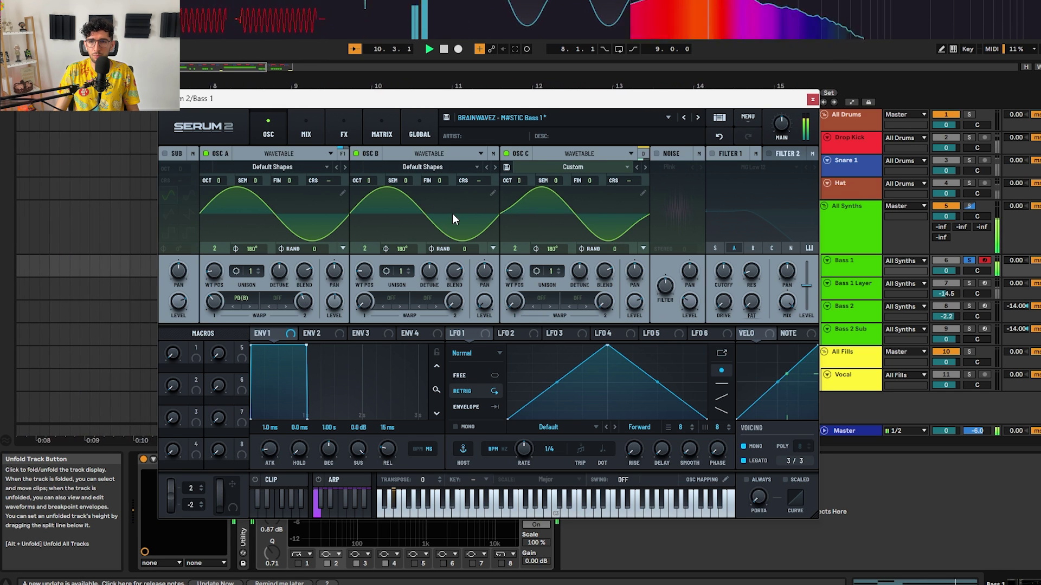
key(space)
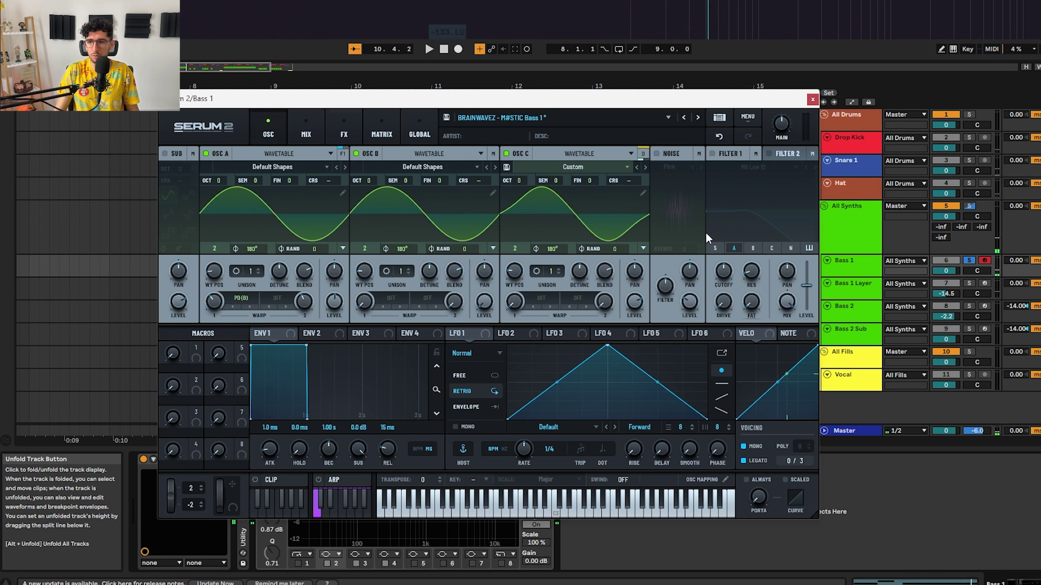
Show Serum 2's main effects chain and audition the bass through the Diode 1 Distortion module
click(343, 133)
click(185, 154)
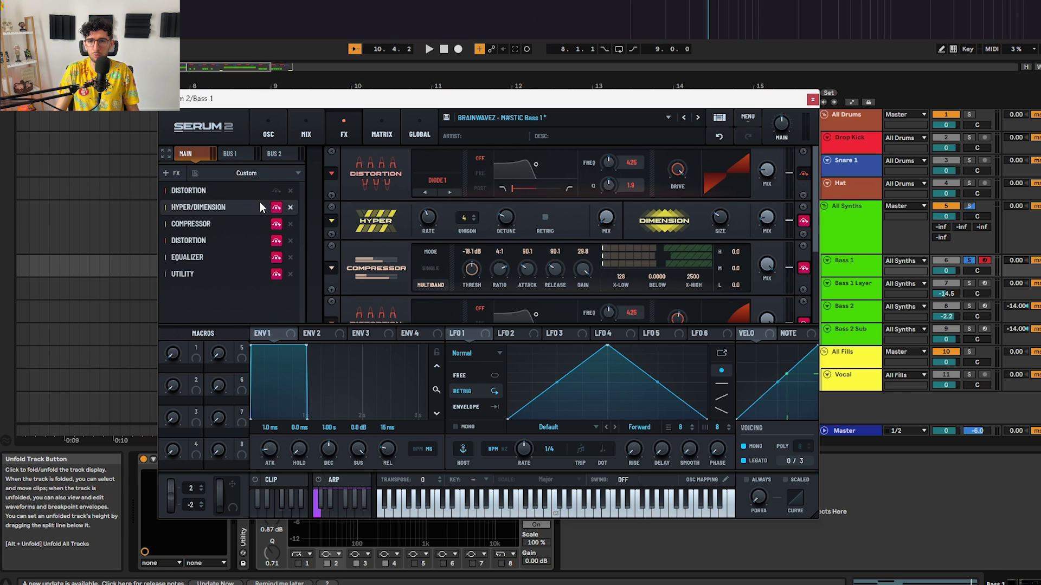
key(space)
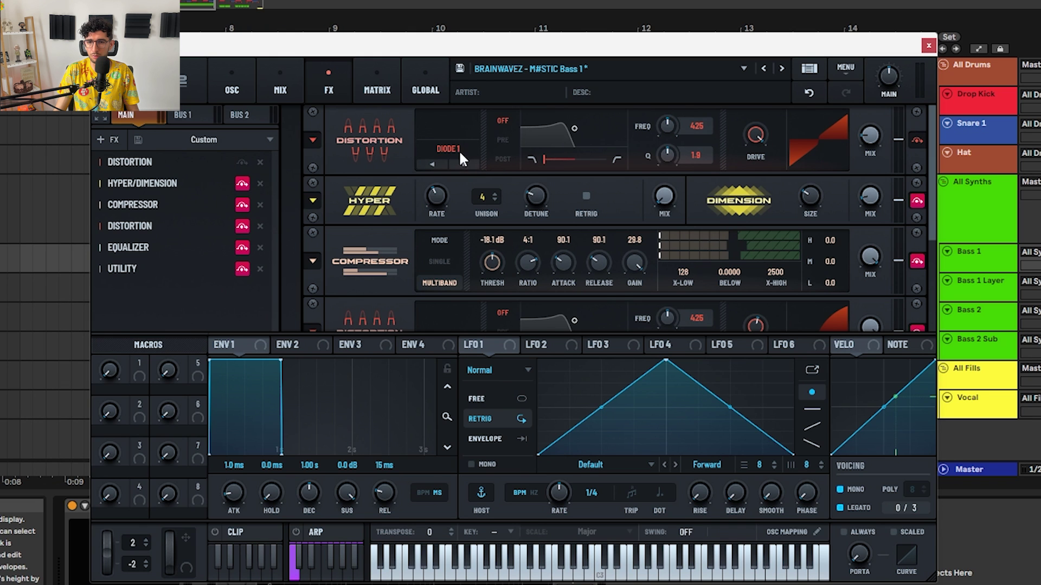
Enable the Hyper/Dimension, Compressor and Tube Distortion modules in turn, auditioning the bass along the way
click(242, 184)
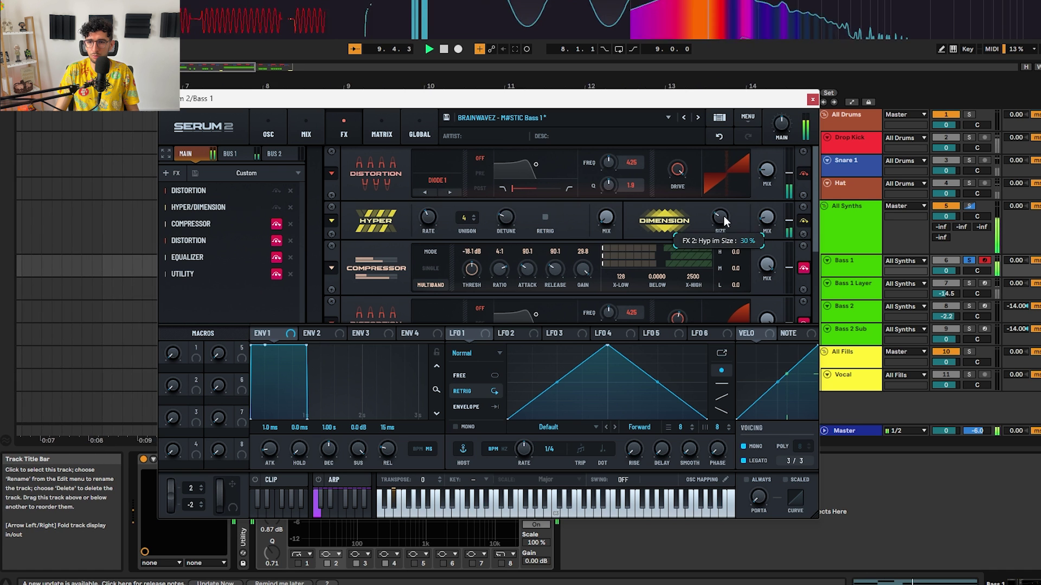
click(272, 224)
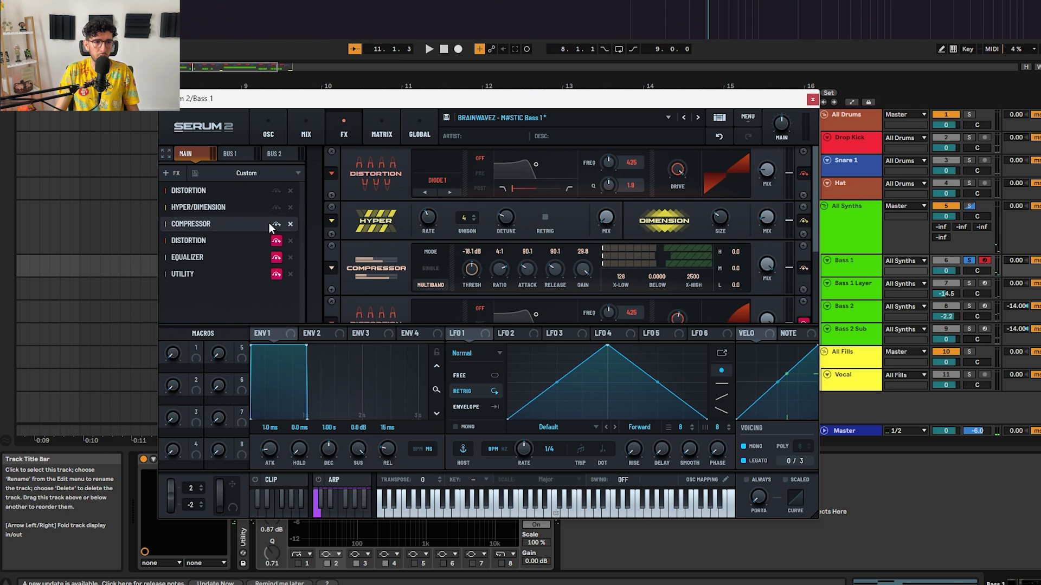
key(space)
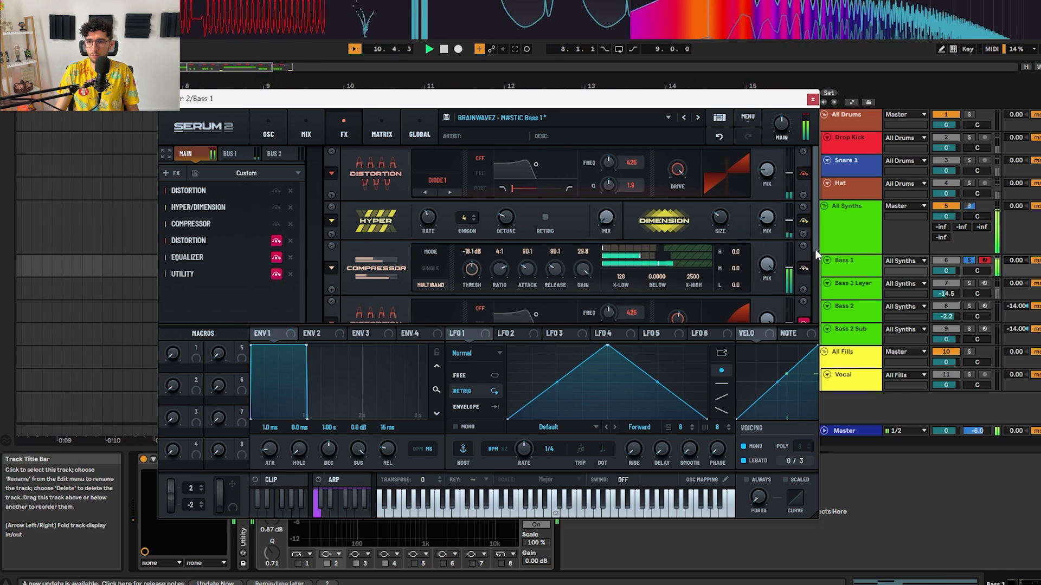
key(space)
drag(814, 250, 812, 280)
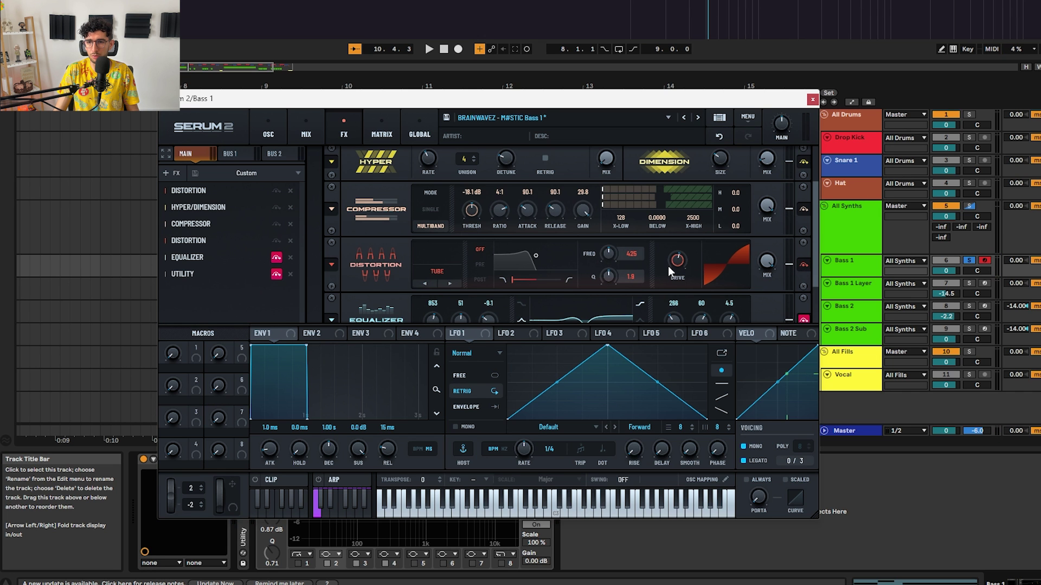
Audition the bass through the Tube Distortion module, and enable the Equalizer in the main effects chain to hear its effect
key(space)
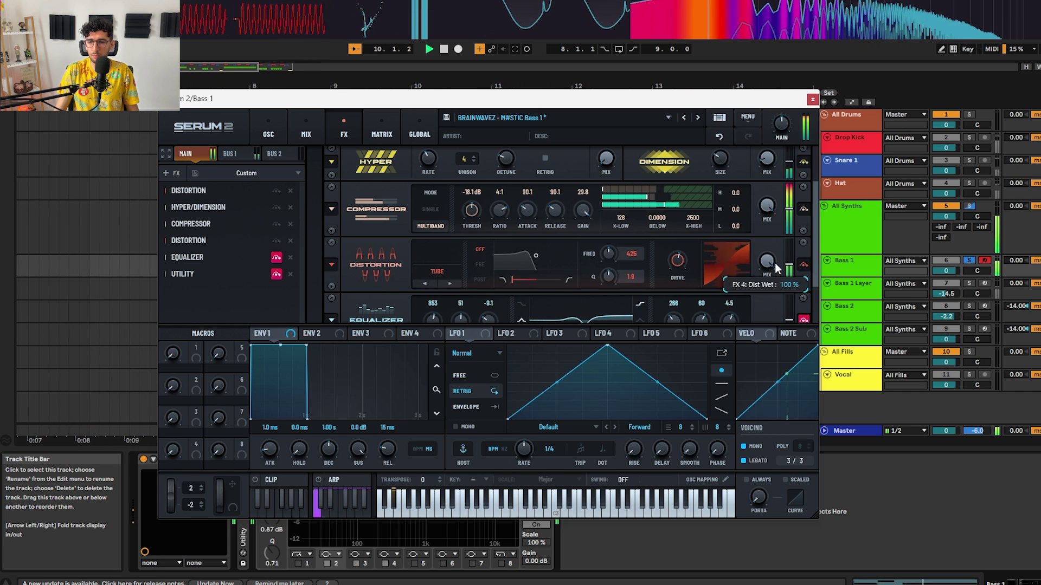
drag(814, 242, 814, 283)
key(space)
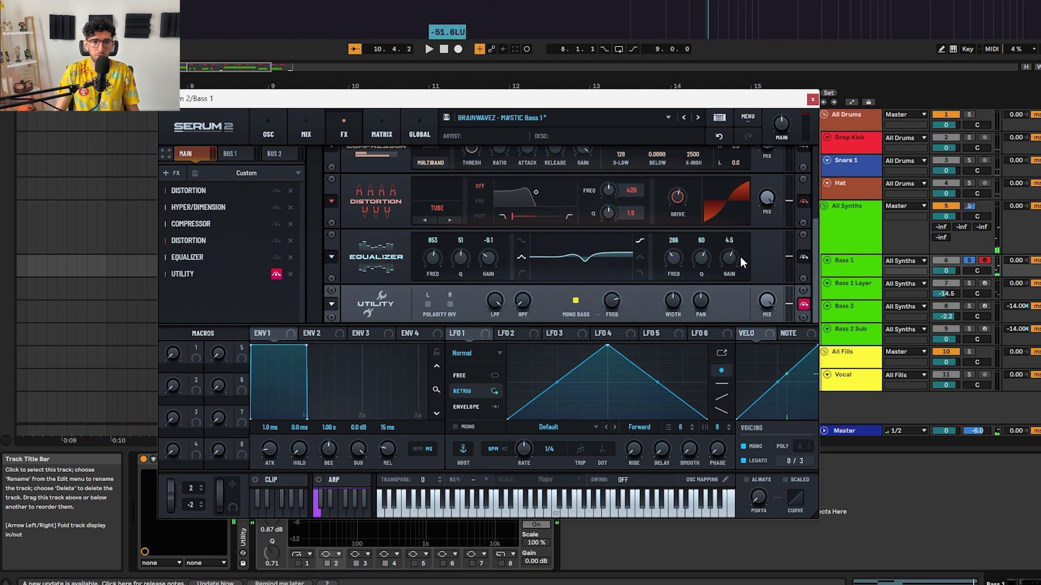
key(space)
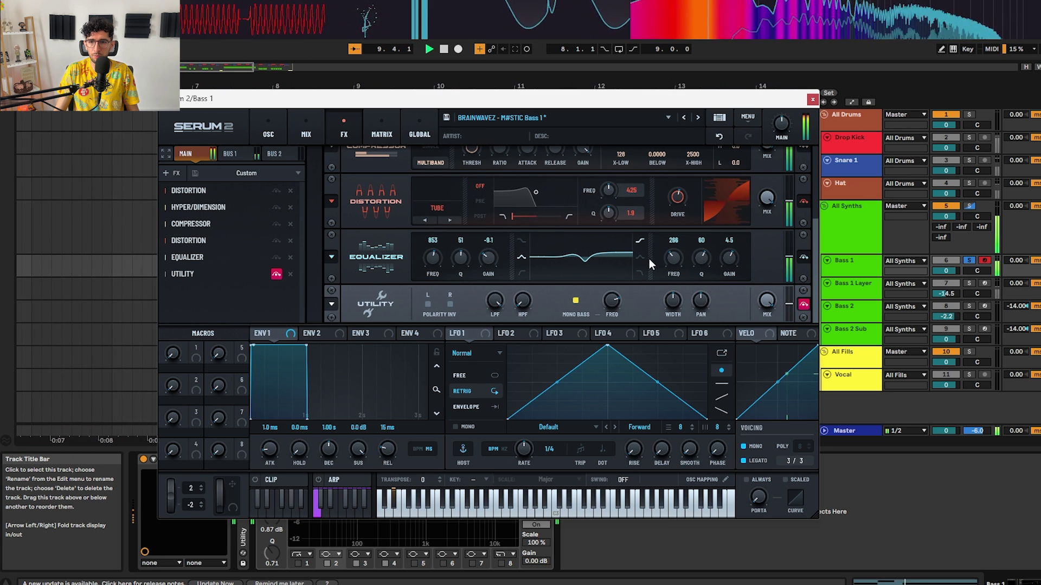
key(space)
Enable the Utility module in the main effects chain and audition the bass through it
click(277, 275)
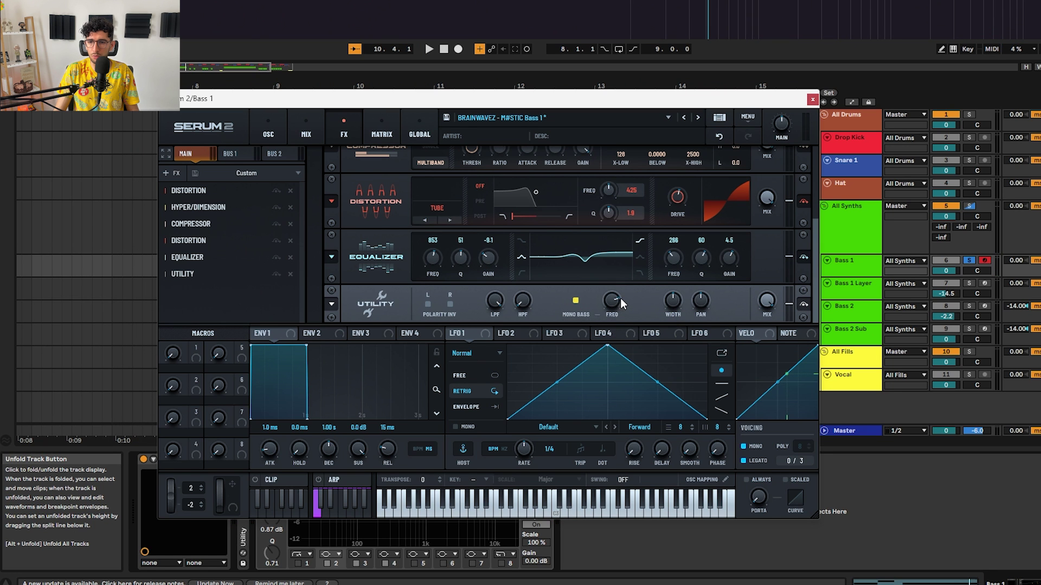
key(space)
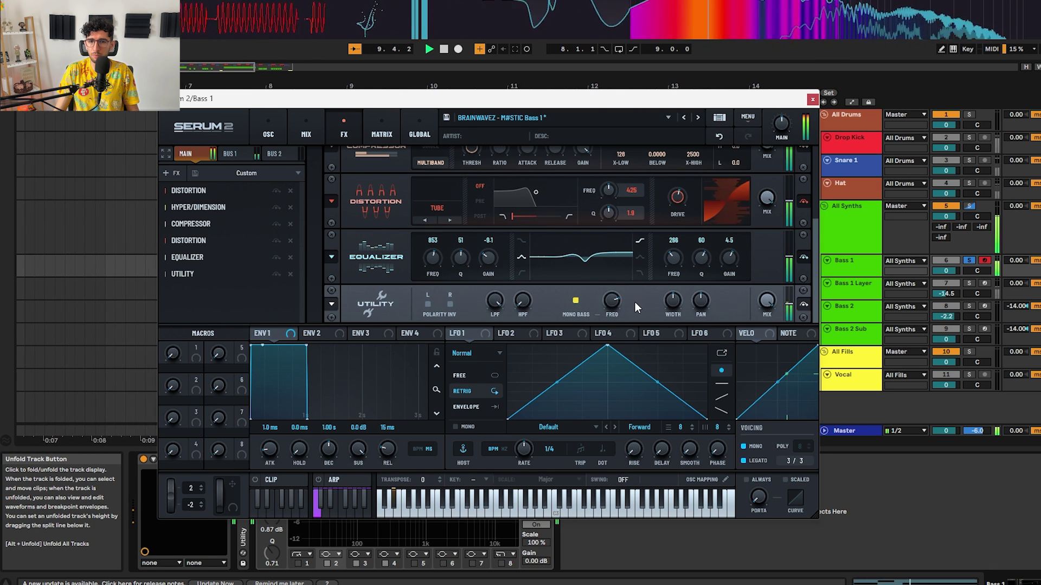
key(space)
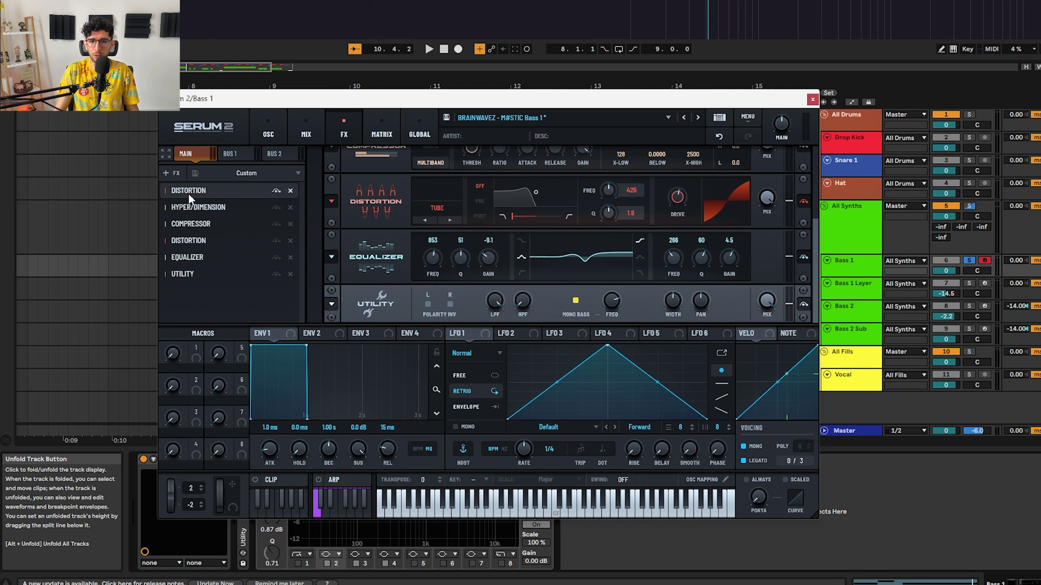
Review oscillator C's direct output and Bus 1 routing in the mixer, and show Bus 1's effects chain
click(266, 142)
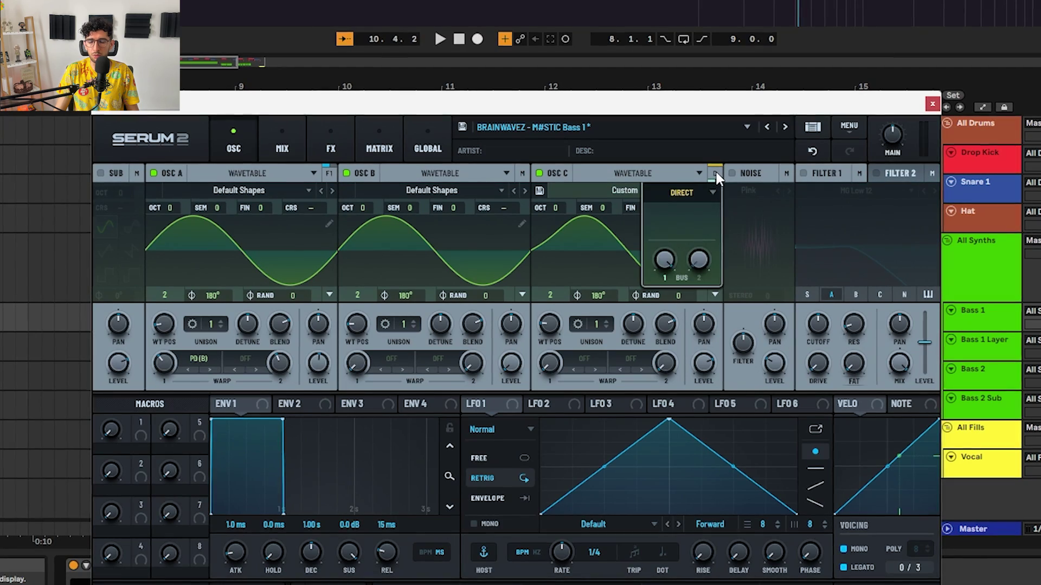
click(284, 124)
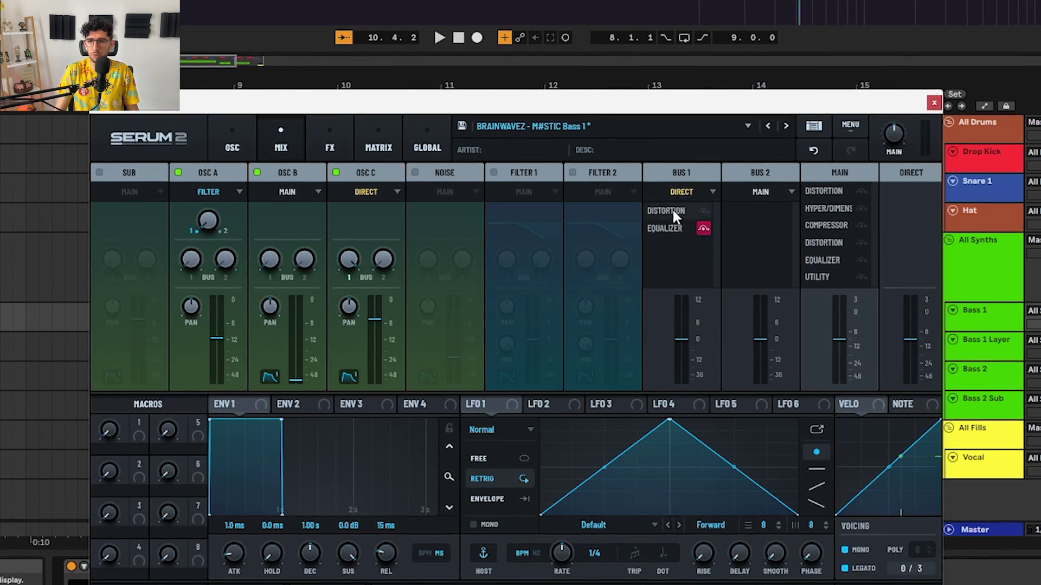
click(329, 138)
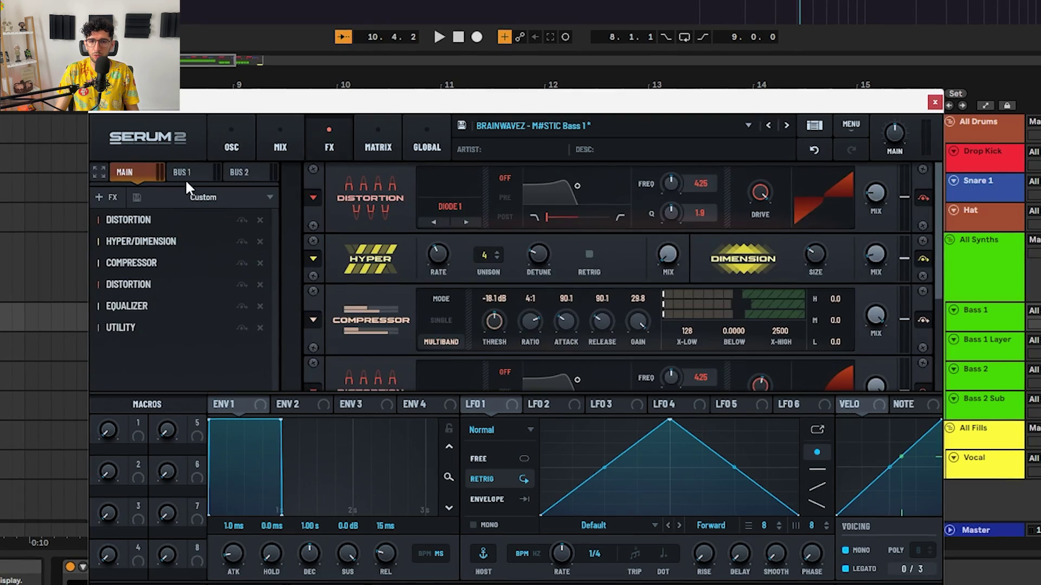
click(184, 174)
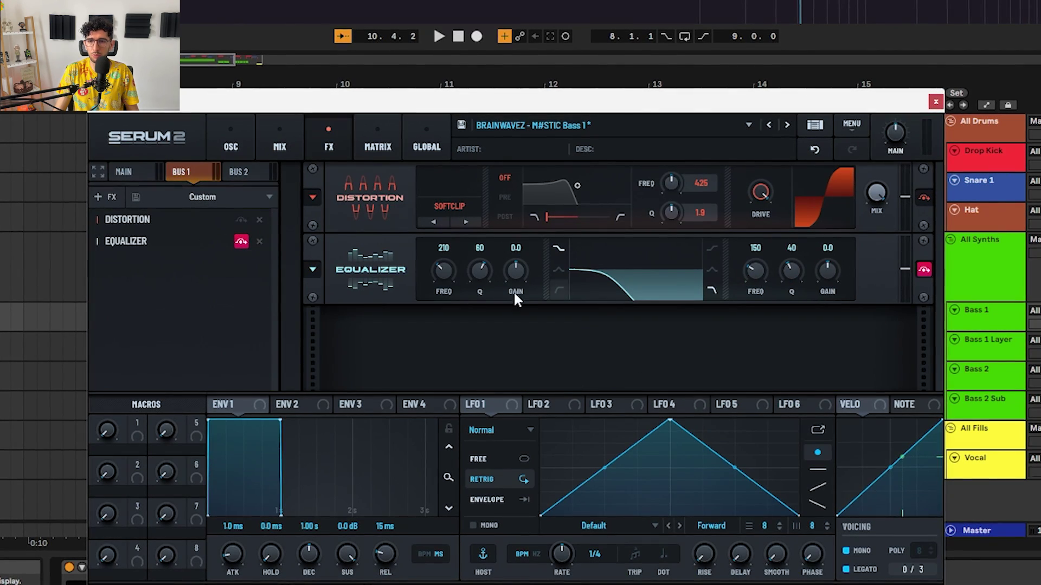
Enable the Equalizer module on Bus 1 and audition the bass while checking the mixer and oscillator pages
click(240, 241)
key(space)
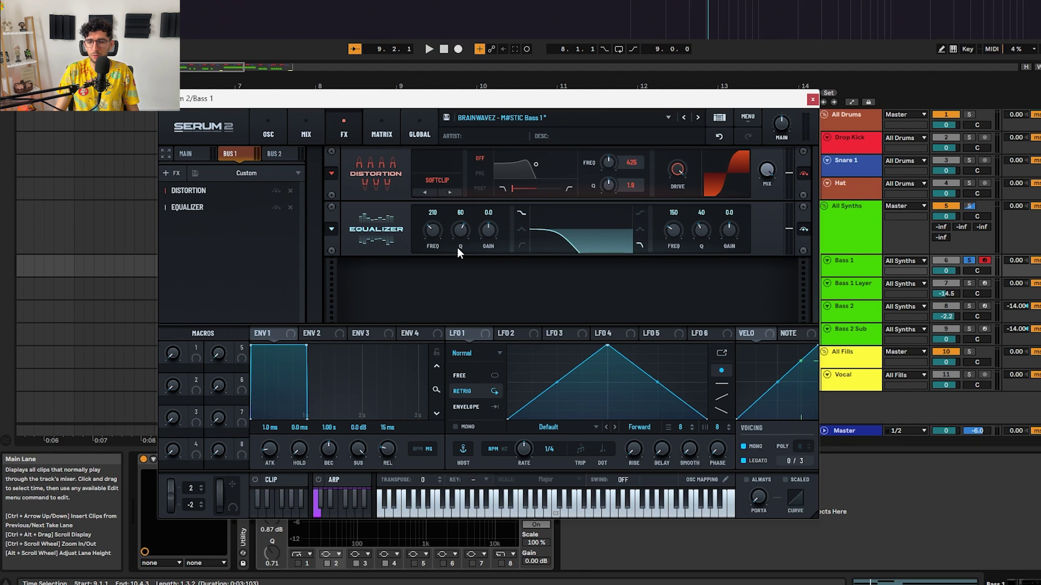
key(space)
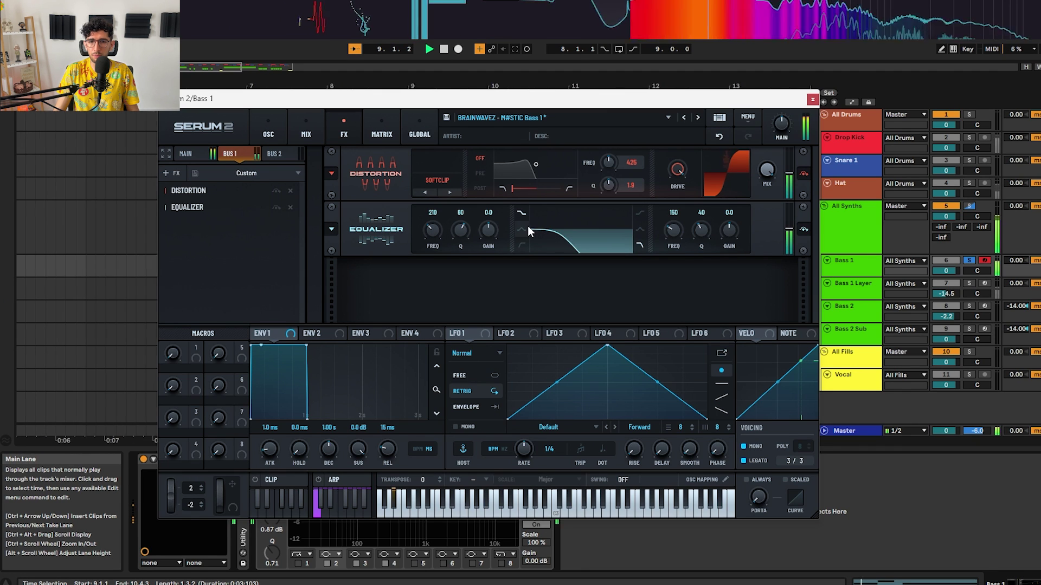
click(320, 135)
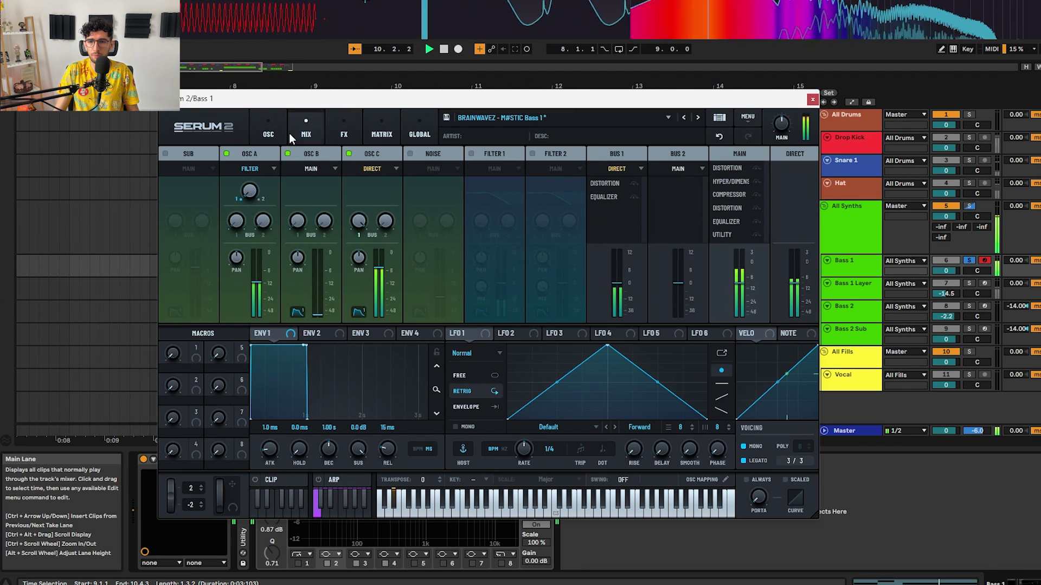
click(268, 132)
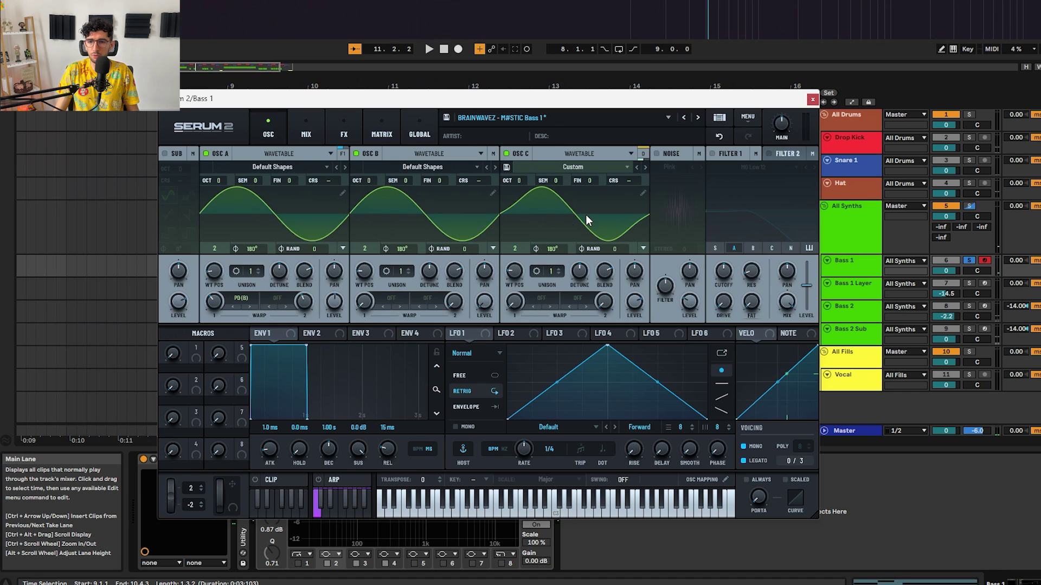
Close the Bass 1 synth window, turn on the track's EQ Eight and audition the bass
click(812, 100)
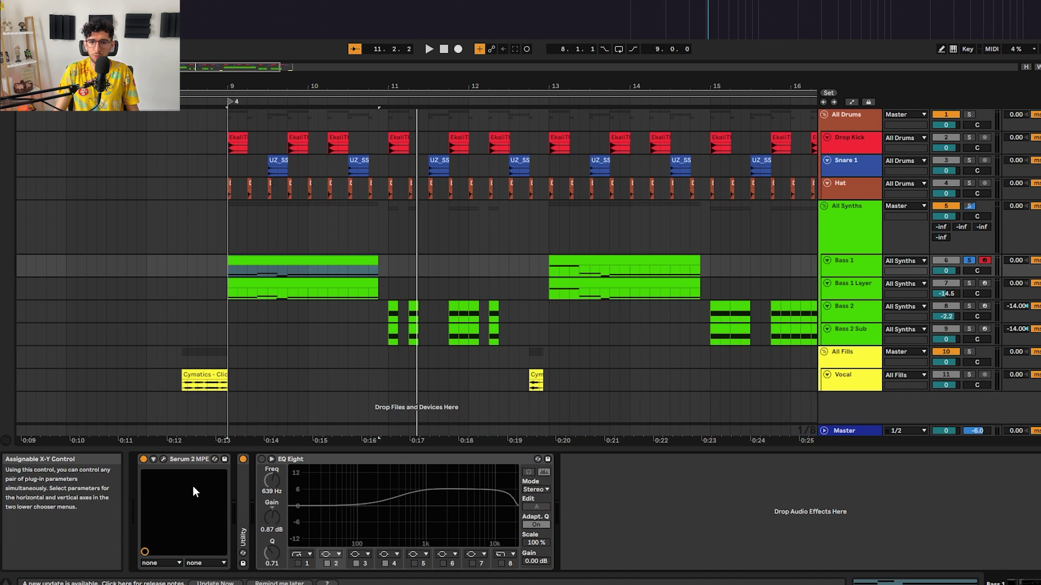
click(262, 460)
click(433, 489)
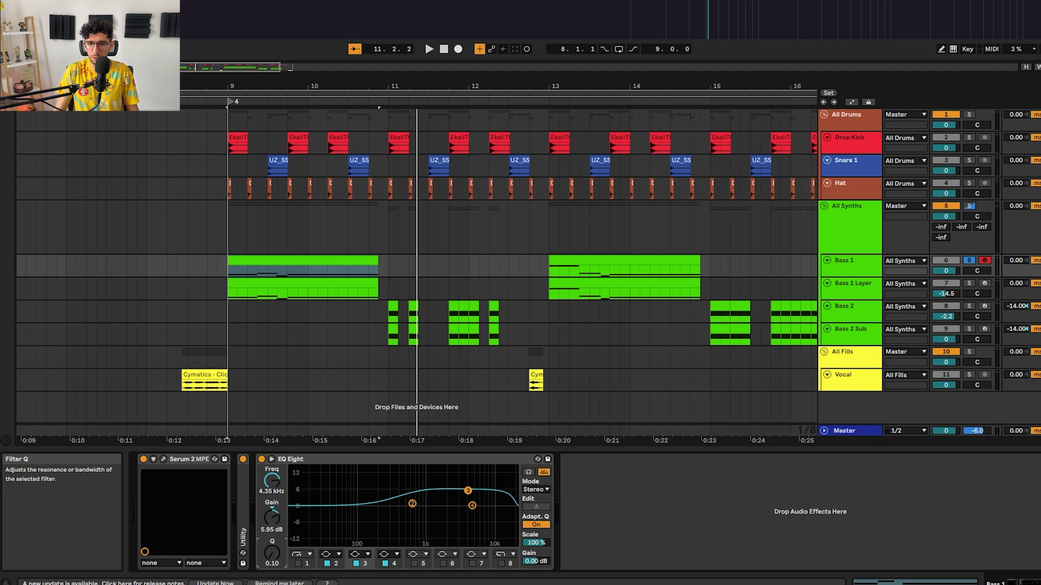
key(space)
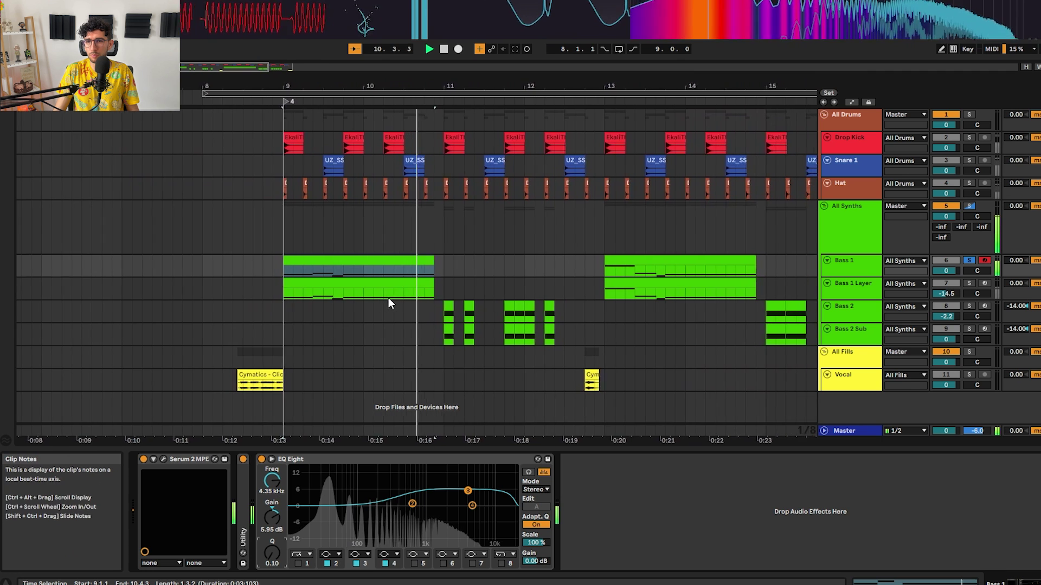
key(space)
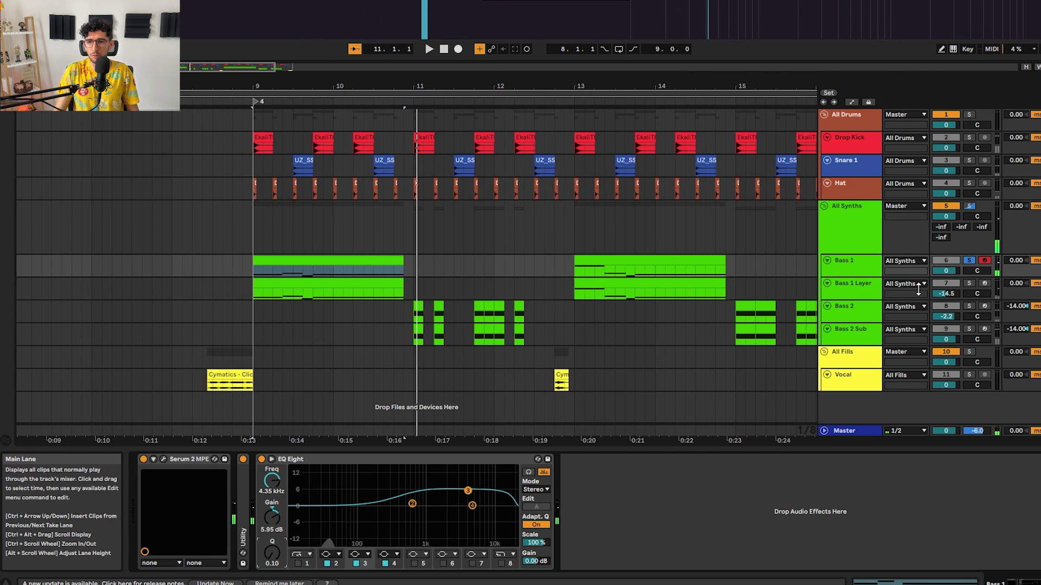
Solo and audition the Bass 1 Layer track, and bypass its Erosion and EQ Eight devices
click(839, 293)
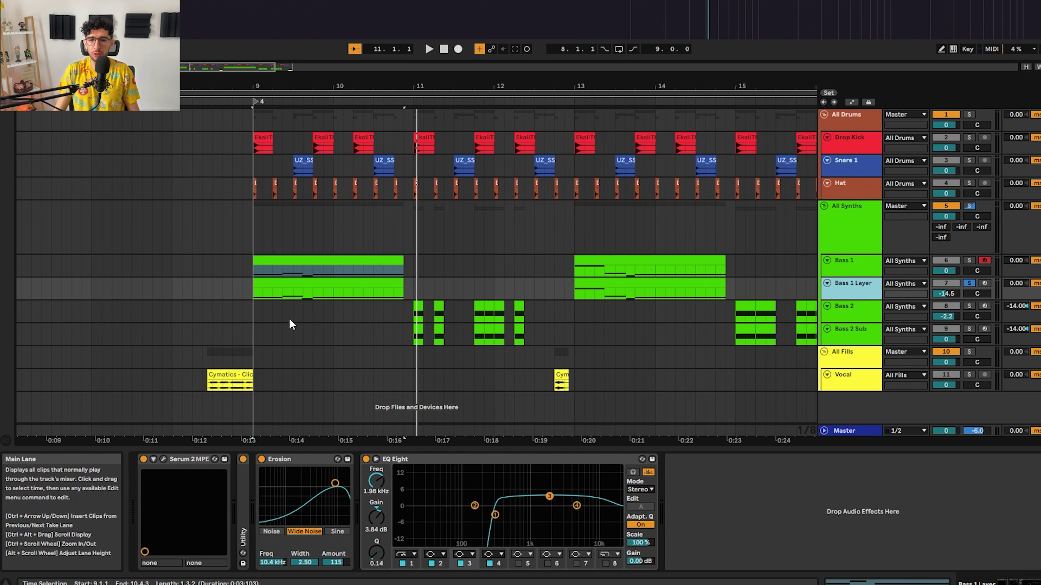
key(space)
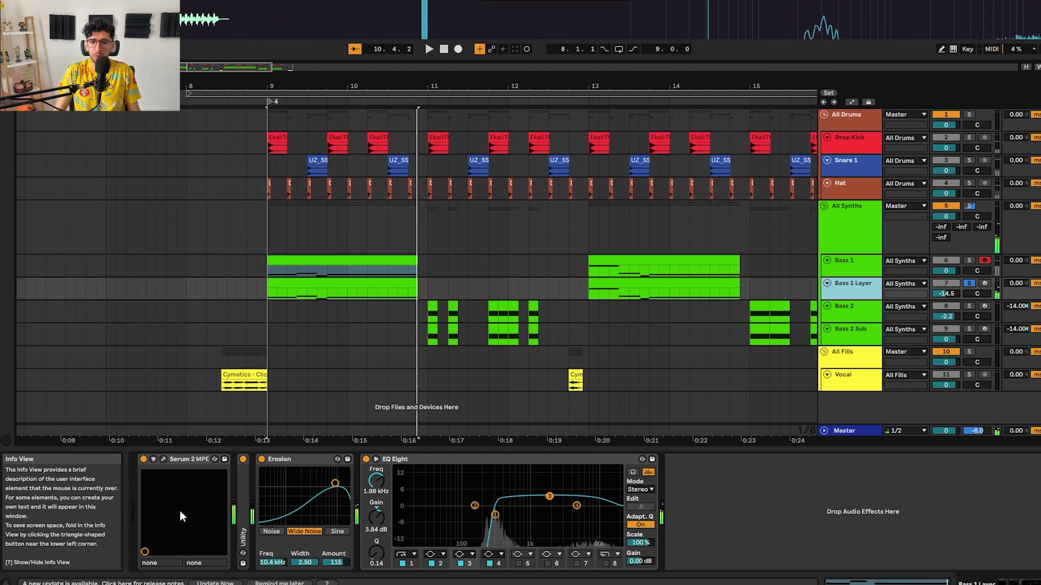
click(261, 459)
click(362, 460)
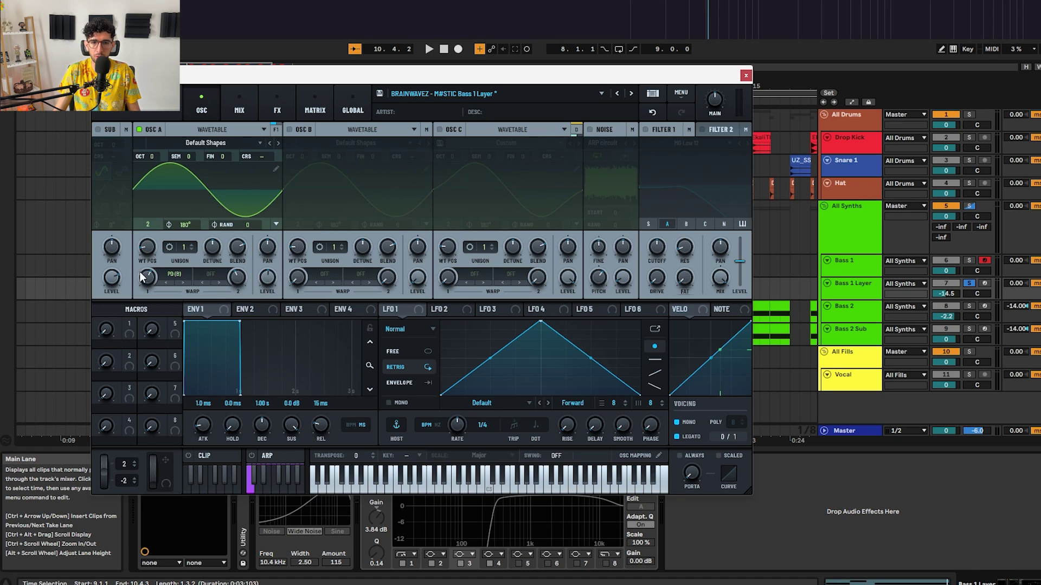
Check oscillator A's warp in the Bass 1 Layer Serum 2 patch, and turn on oscillator B and the ARP circuit noise oscillator
mouse_move(146, 277)
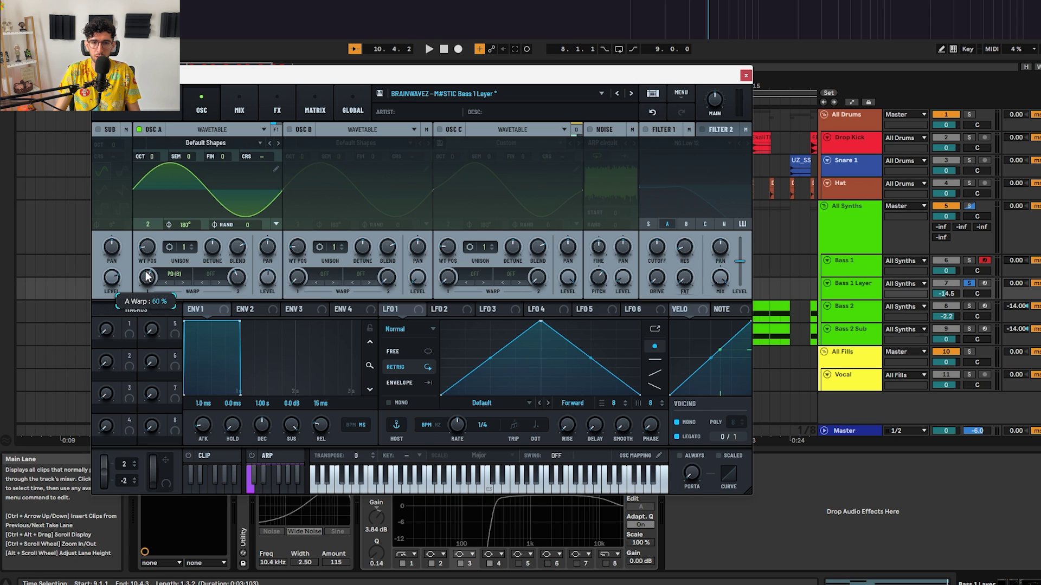
click(298, 130)
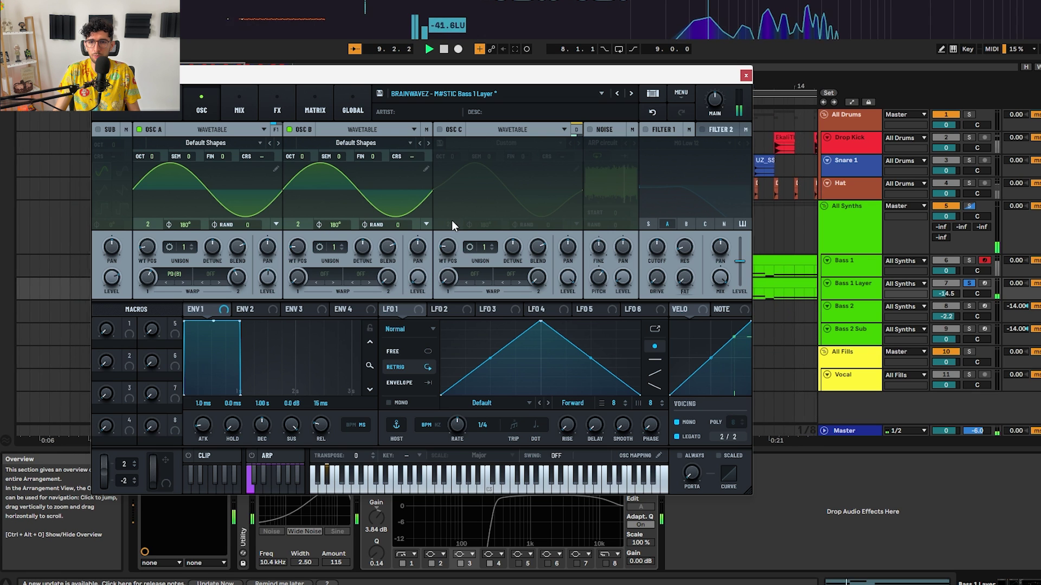
click(589, 130)
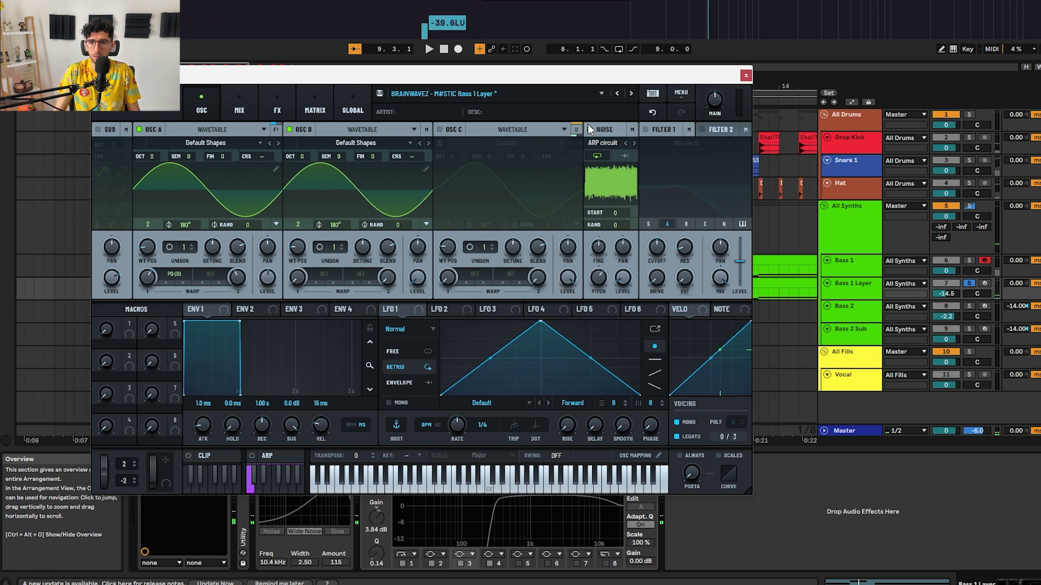
click(613, 145)
click(612, 143)
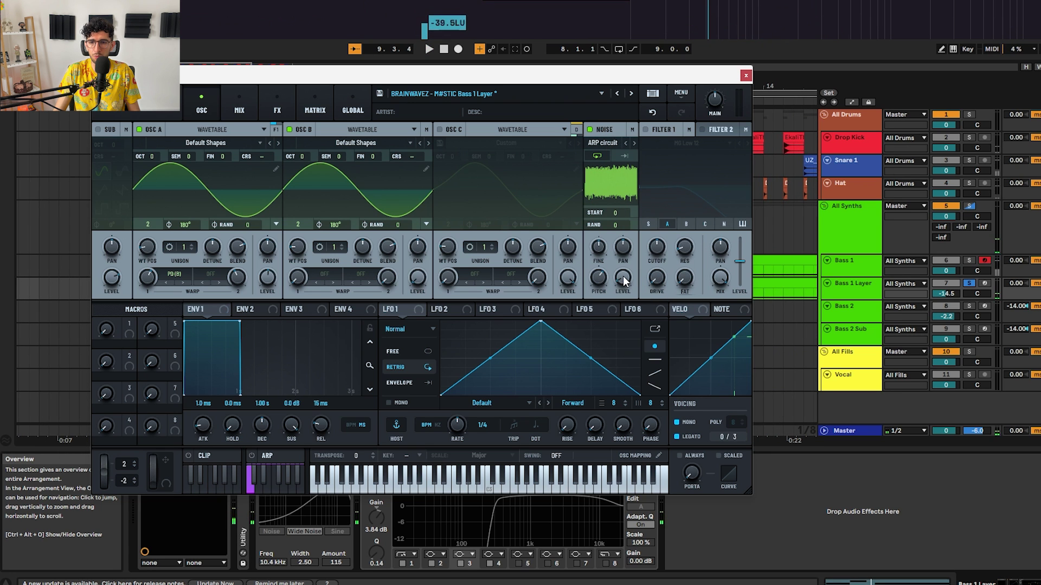
Show the layer patch's effects chain and enable its Compressor and Equalizer modules, auditioning the sound along the way
click(239, 108)
click(299, 109)
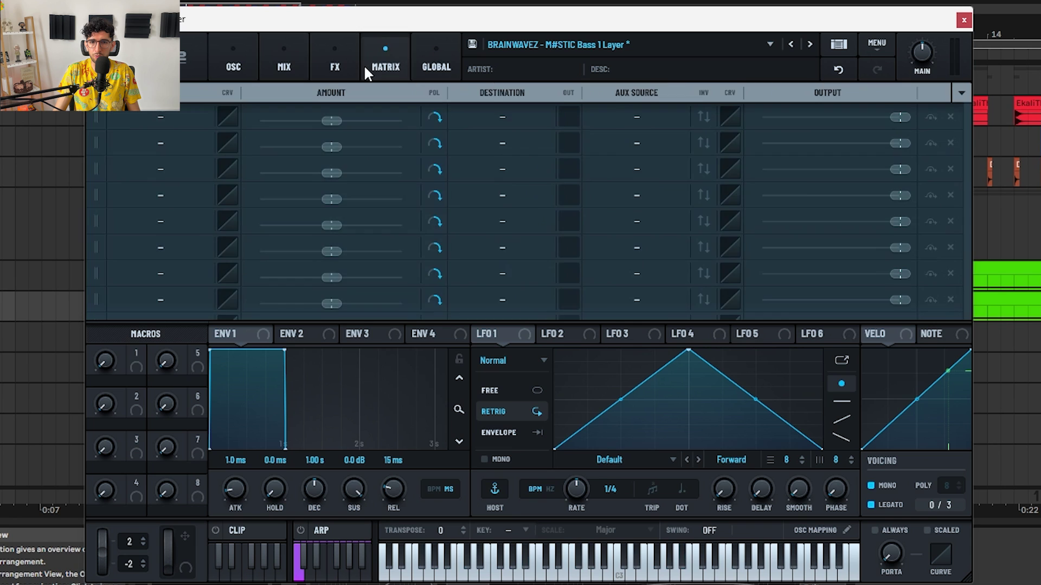
click(335, 64)
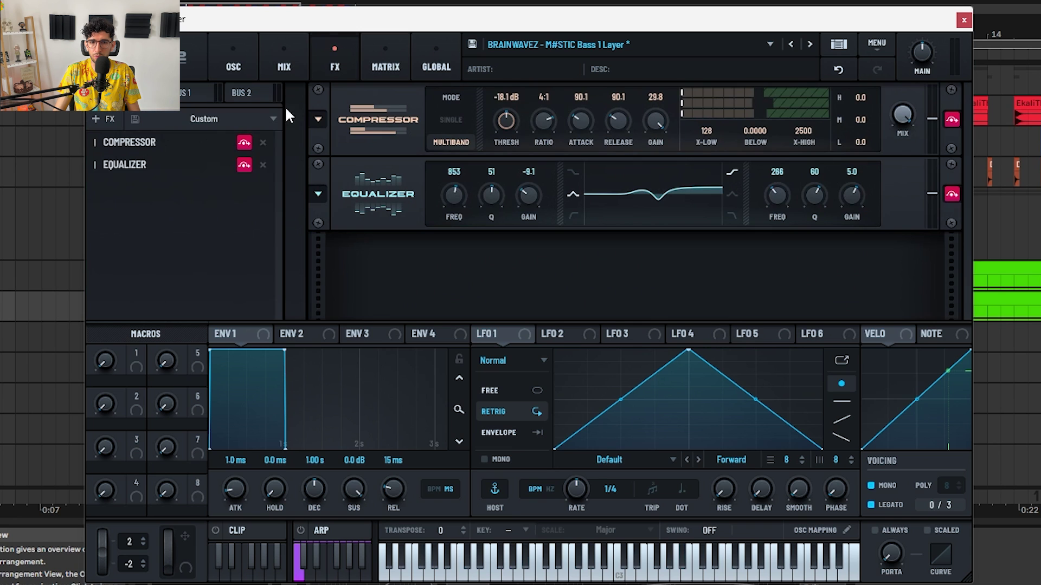
click(241, 144)
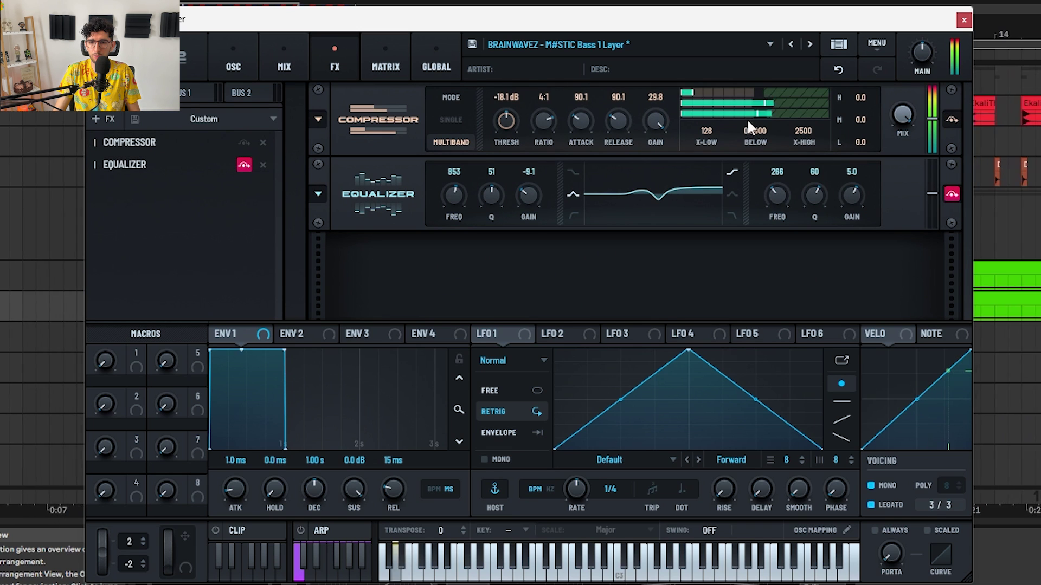
click(244, 164)
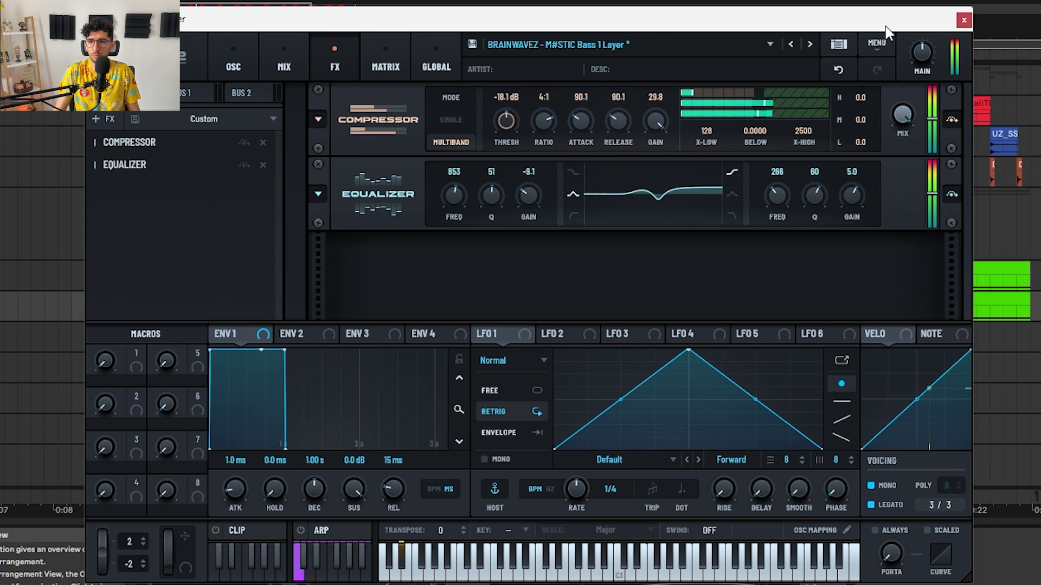
Close the Bass 1 Layer synth window, turn on the track's Wide Noise Erosion device and audition the layer
click(964, 20)
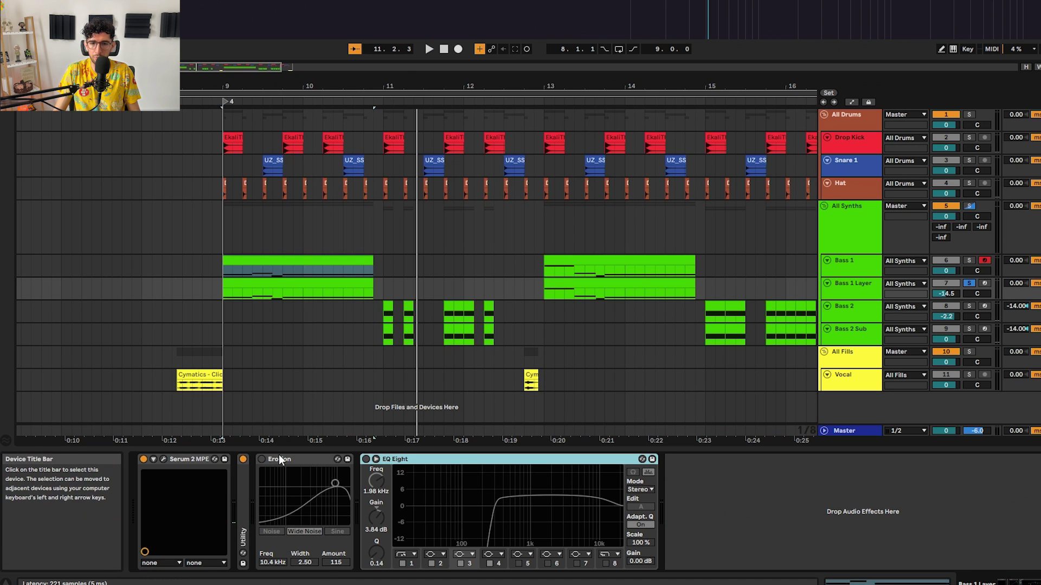
click(278, 457)
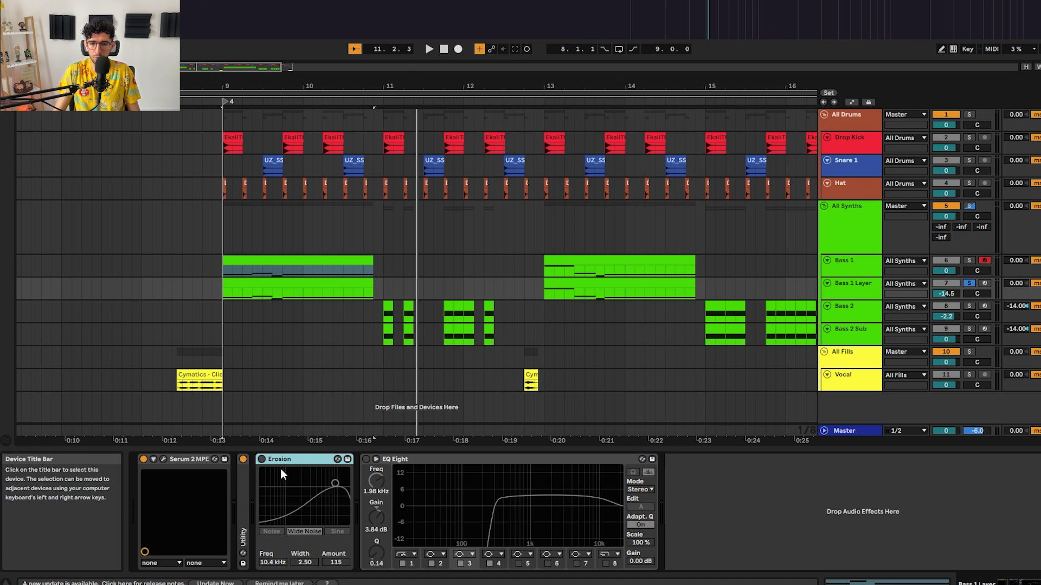
click(262, 459)
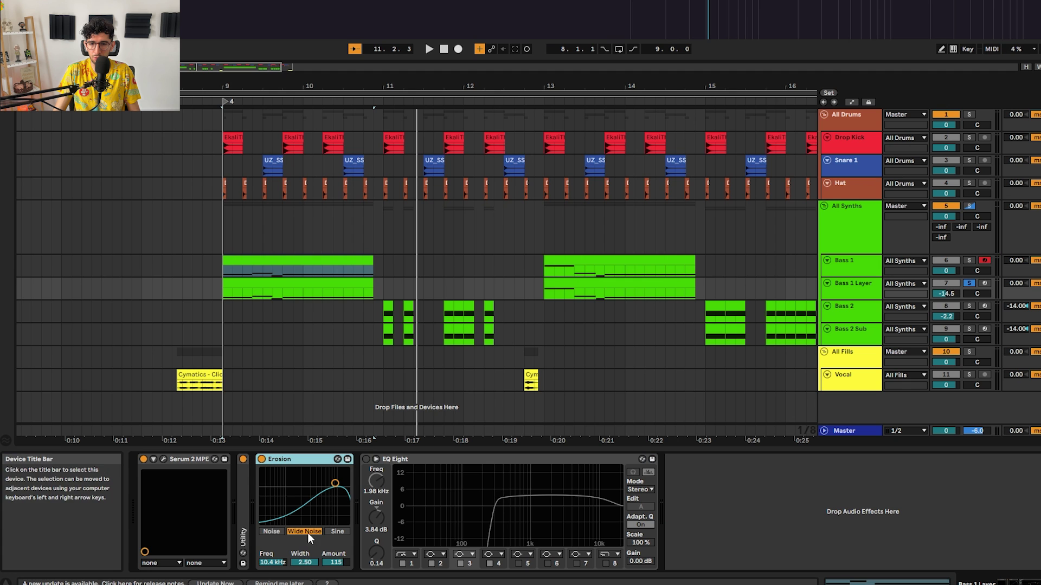
key(space)
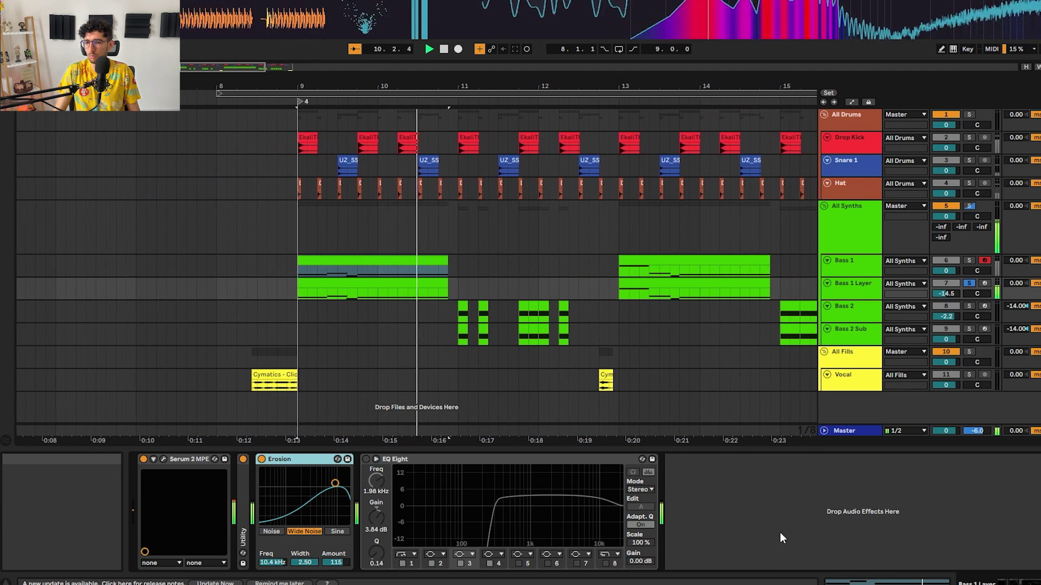
key(space)
Turn on EQ Eight on the Bass 1 Layer track and audition the layer through it
click(366, 459)
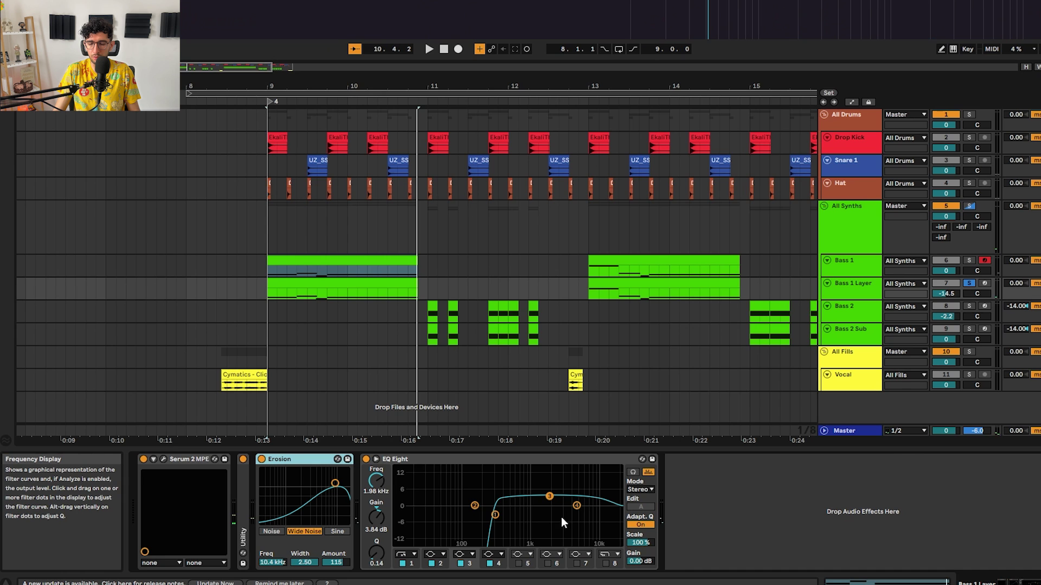
key(space)
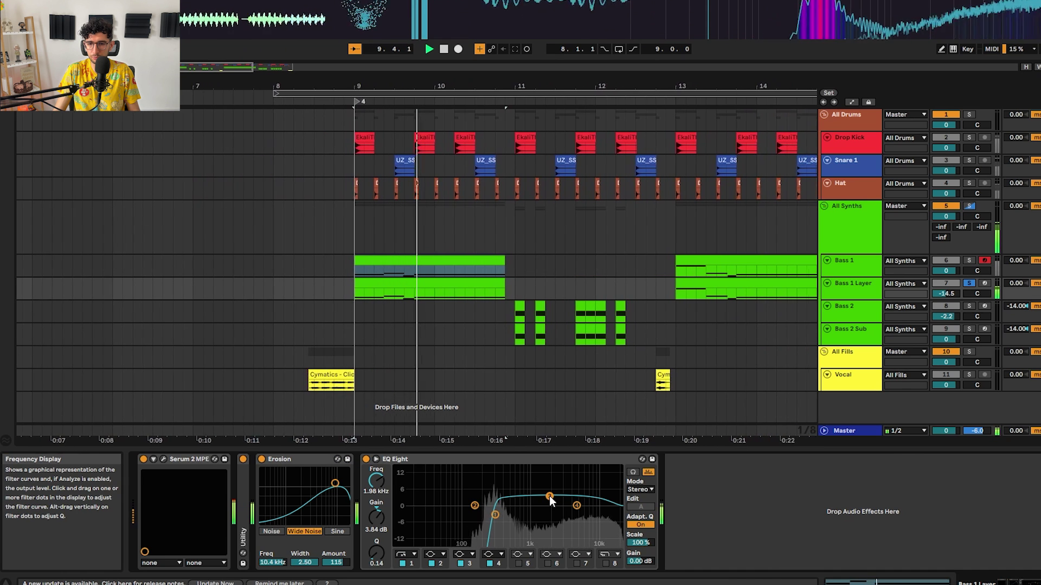
Replay the soloed Bass 1 Layer through its EQ Eight and show the Bass 1 track's devices
key(space)
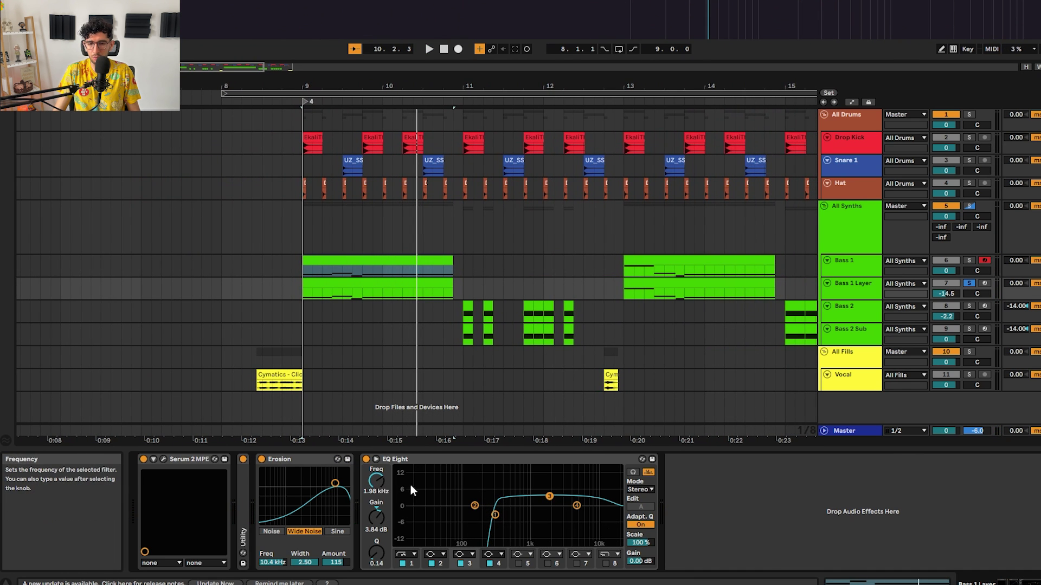
key(space)
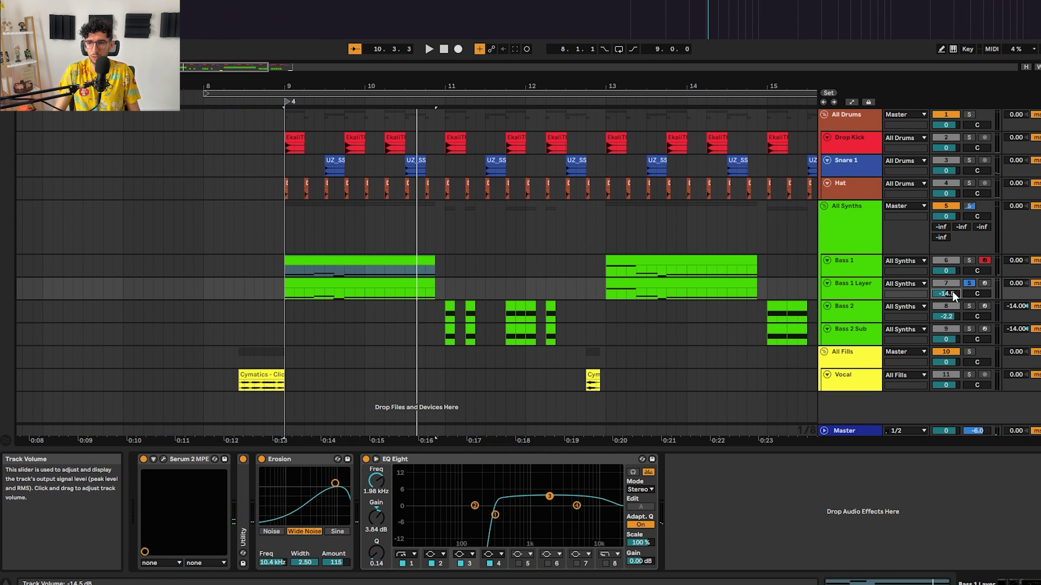
click(875, 271)
click(868, 281)
click(865, 273)
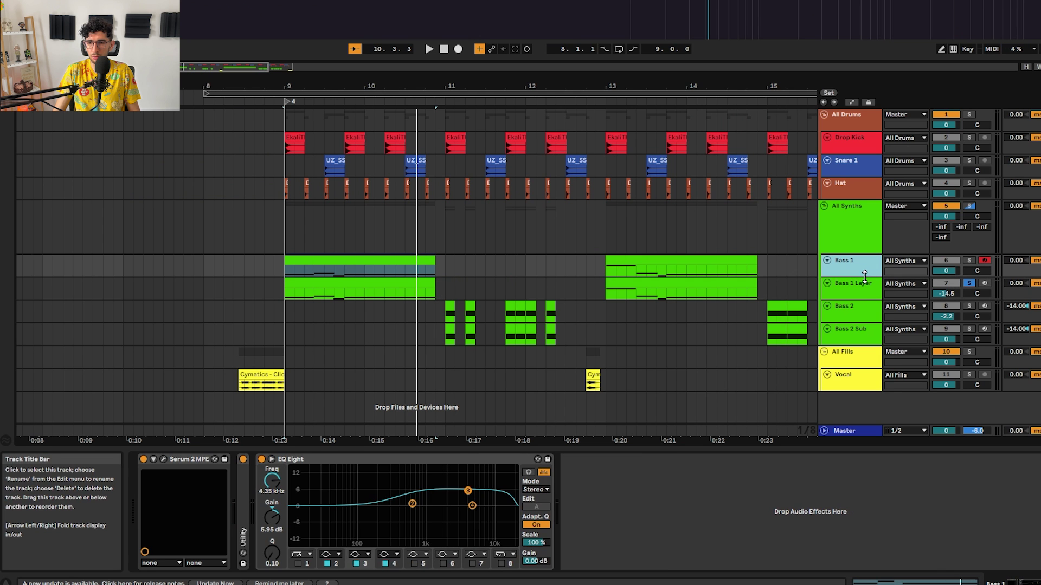
Solo the whole All Synths group and play it from bar 9 to hear Bass 1 and its layer together
click(968, 262)
click(845, 282)
click(850, 269)
key(s)
click(857, 308)
click(851, 215)
key(s)
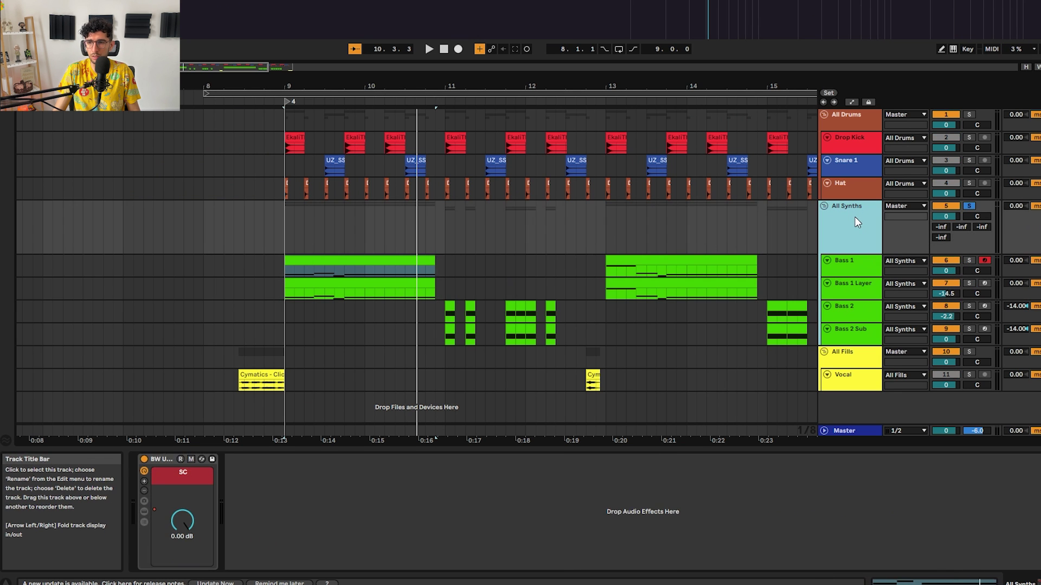
click(282, 226)
key(space)
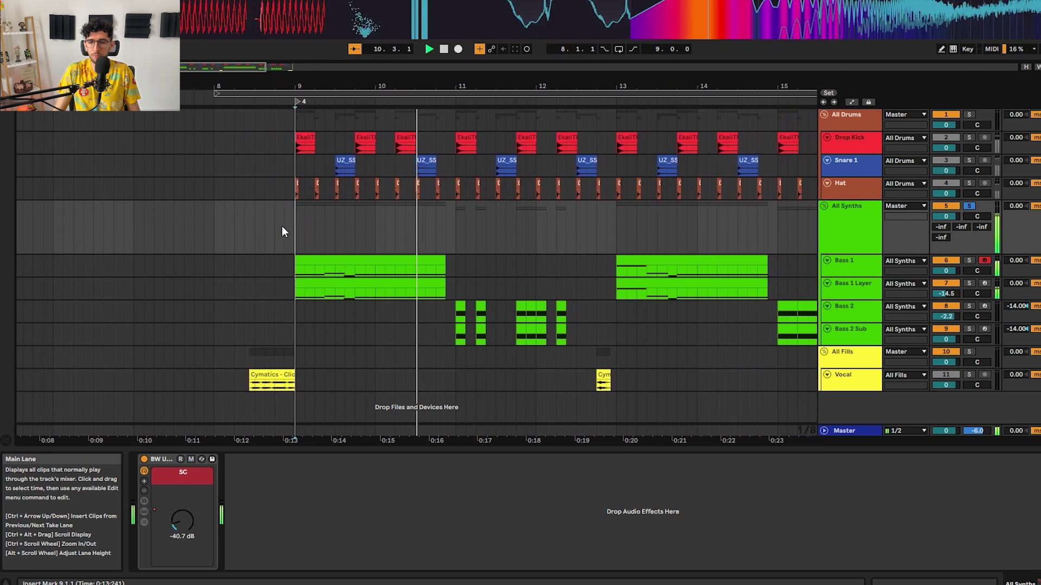
key(space)
Solo the Bass 2 track and audition it from its first clip at bar 11
click(479, 283)
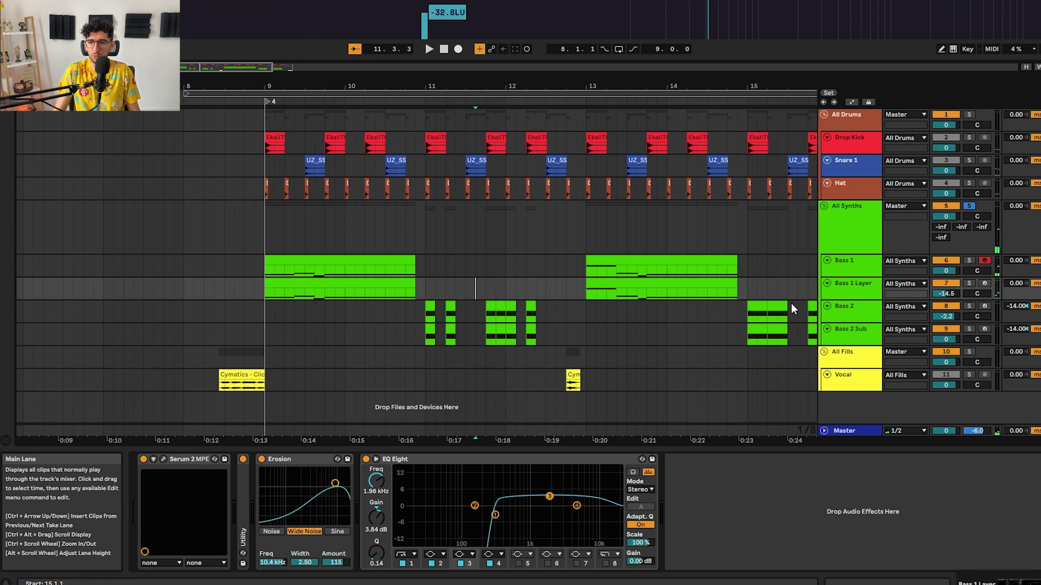
click(425, 312)
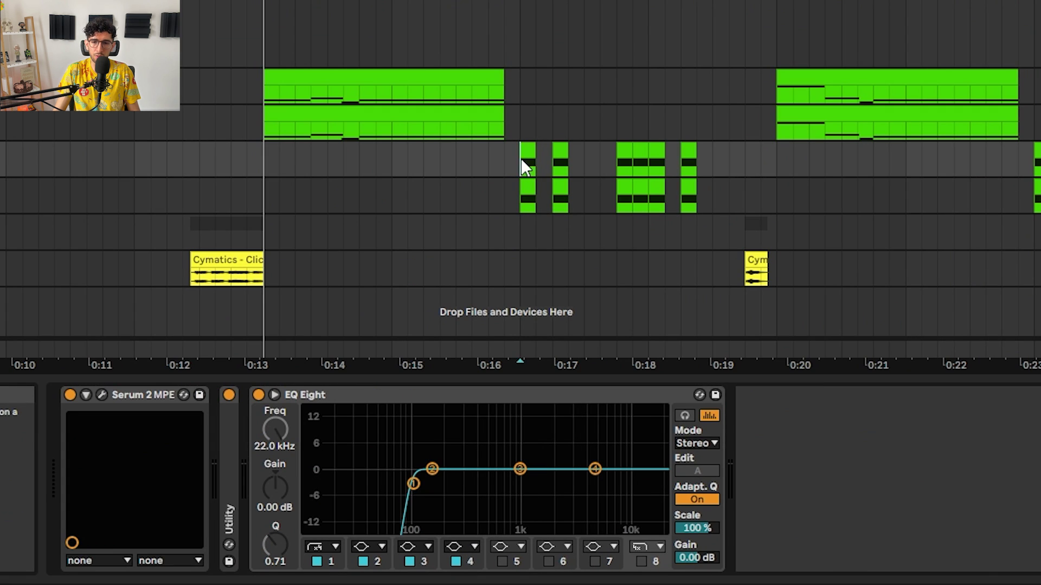
click(521, 192)
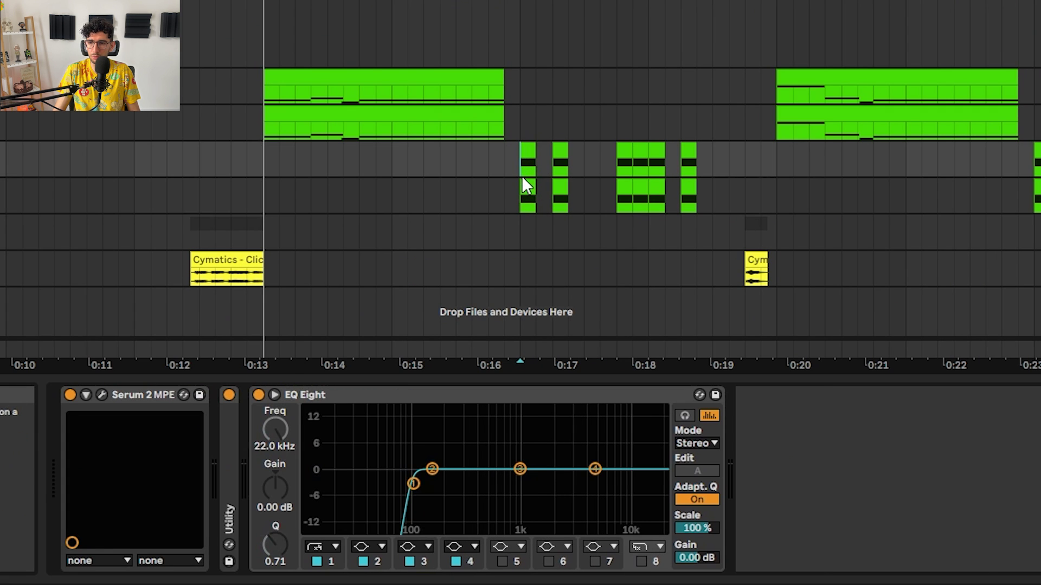
key(space)
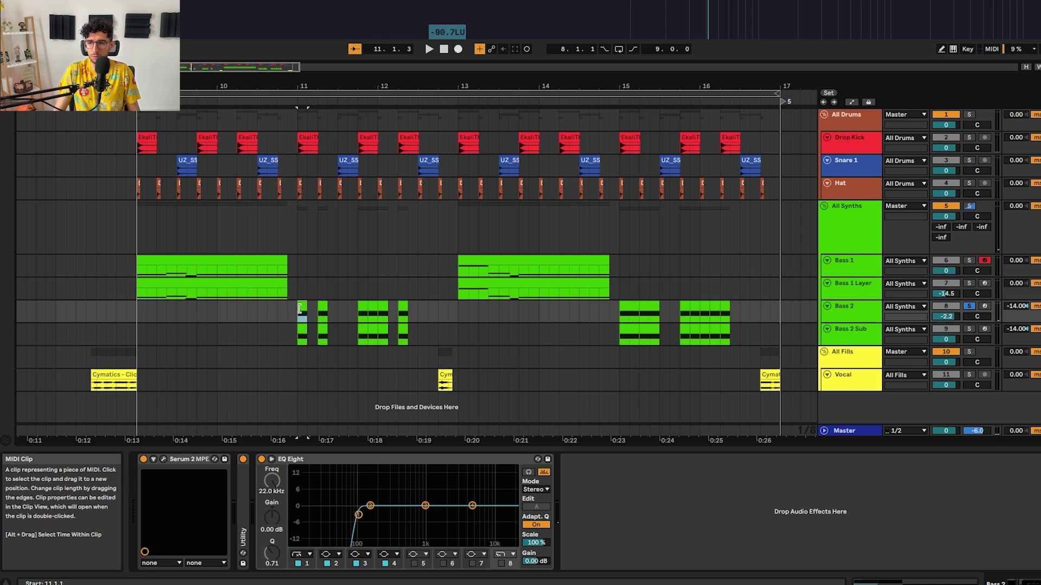
key(space)
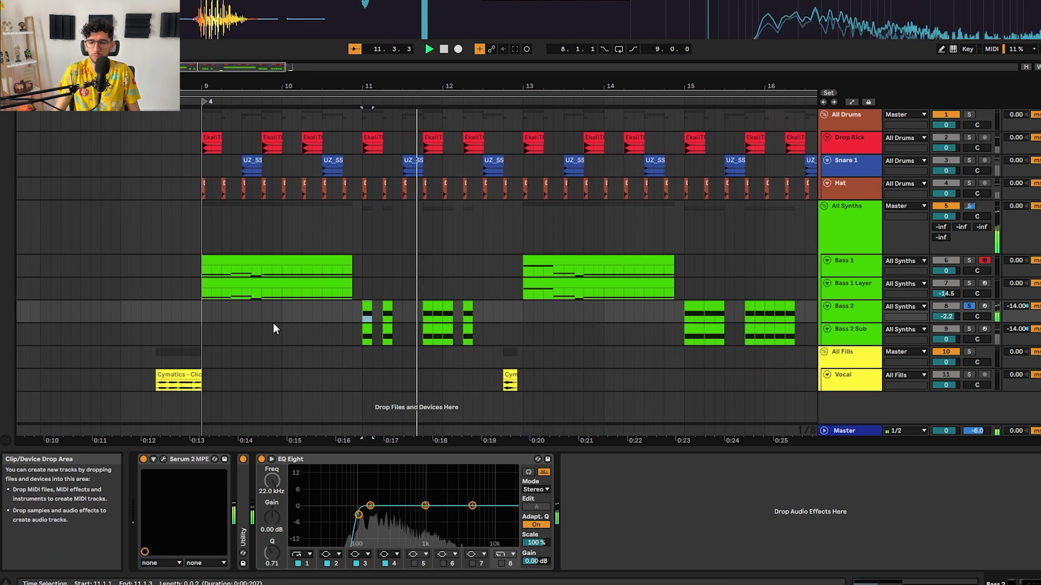
key(space)
Solo the Bass 2 Sub track and audition it from its first clip at bar 11
click(305, 332)
key(s)
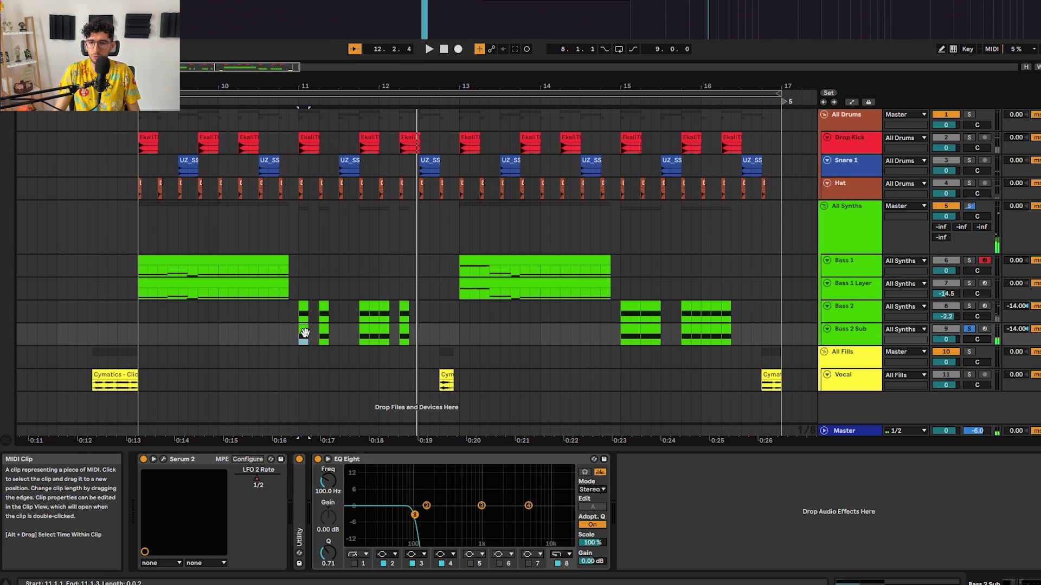
key(space)
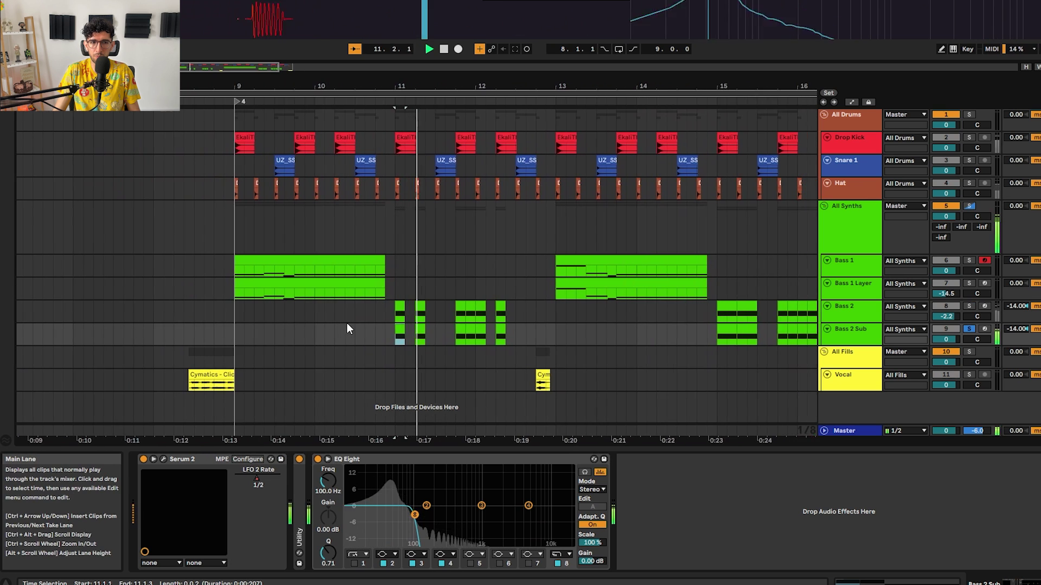
key(space)
Solo Bass 2 again, open its Serum 2 patch and audition oscillator A with the Basic Shapes wavetable
key(Up)
key(s)
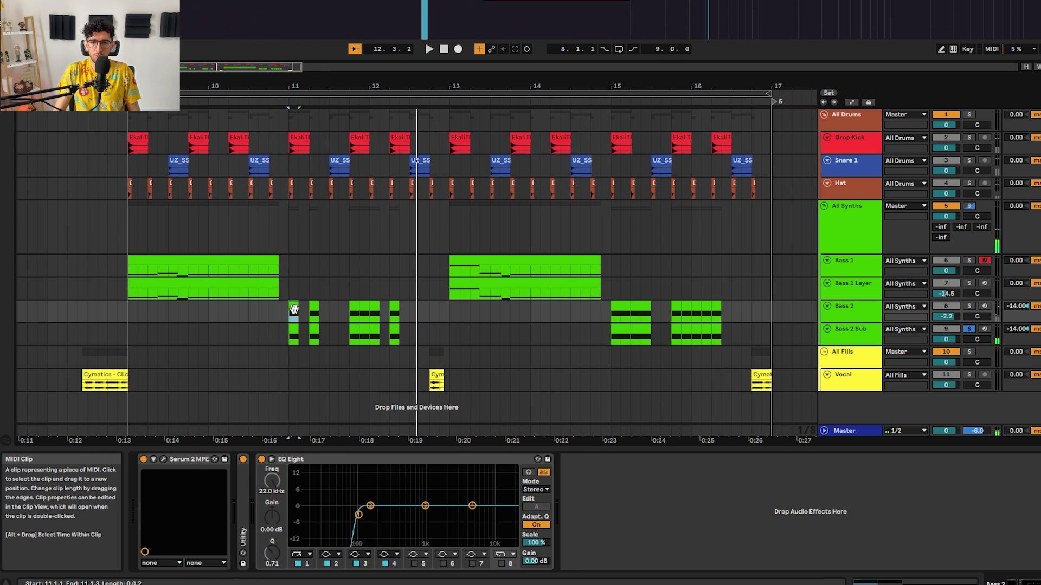
click(163, 459)
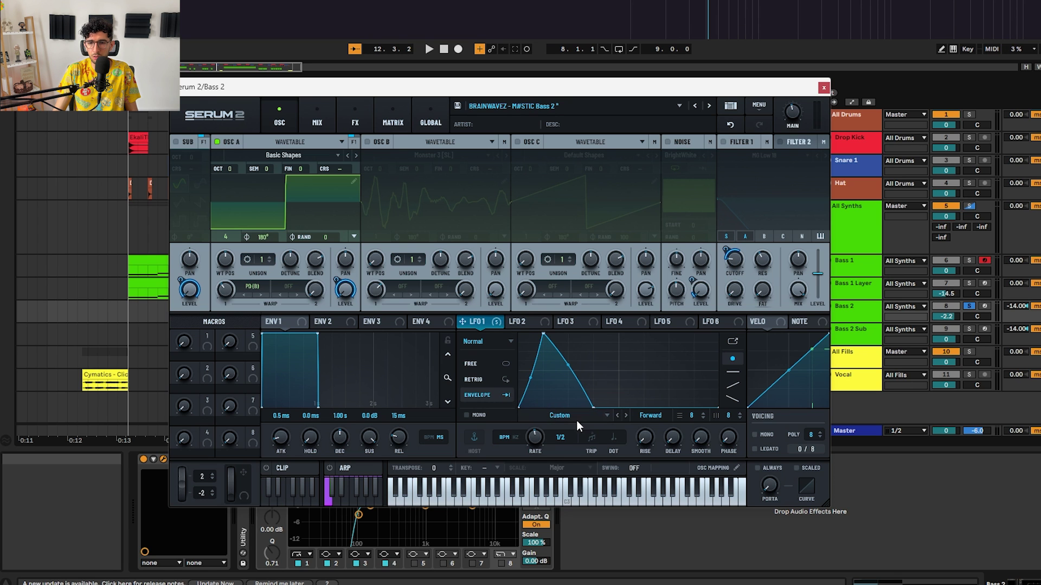
key(space)
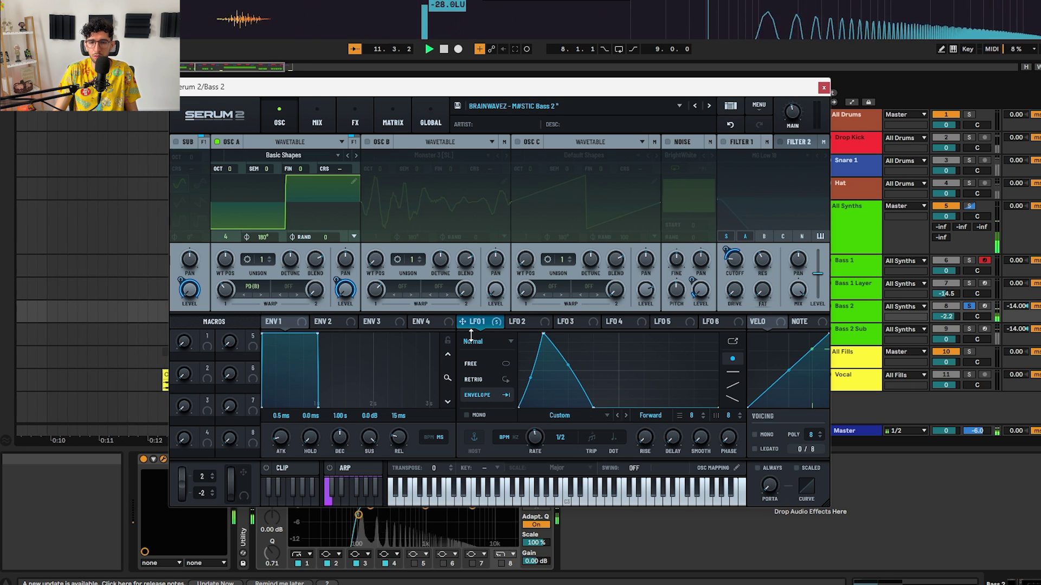
key(space)
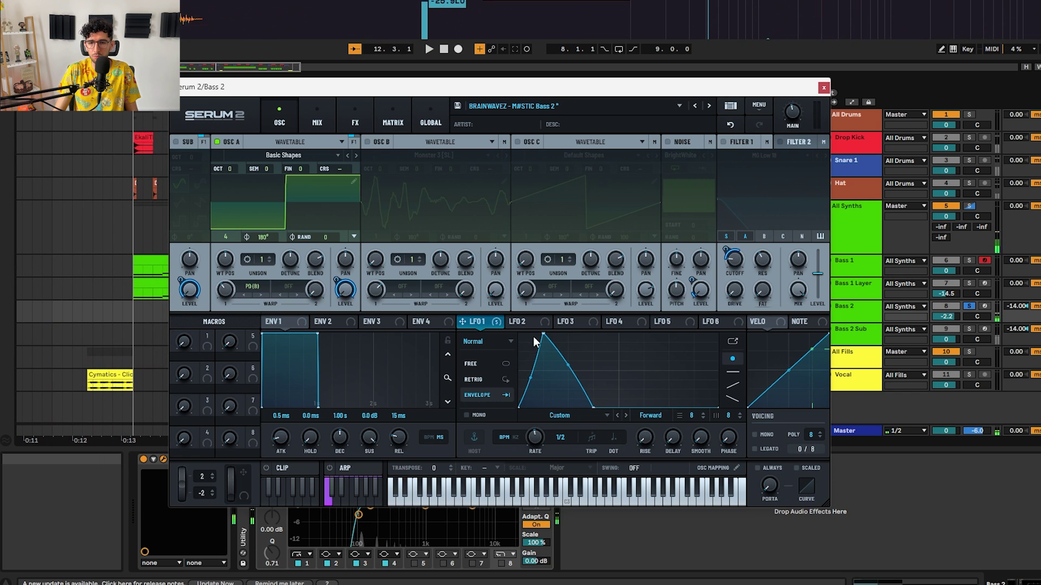
Turn on the sub oscillator in the Bass 2 patch and audition the sound
click(184, 142)
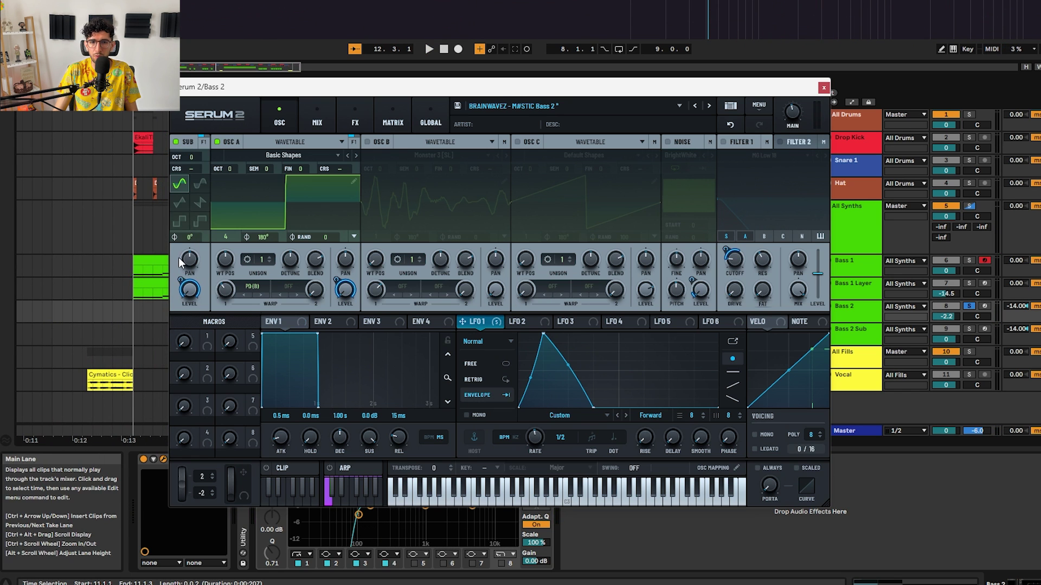
mouse_move(182, 284)
key(space)
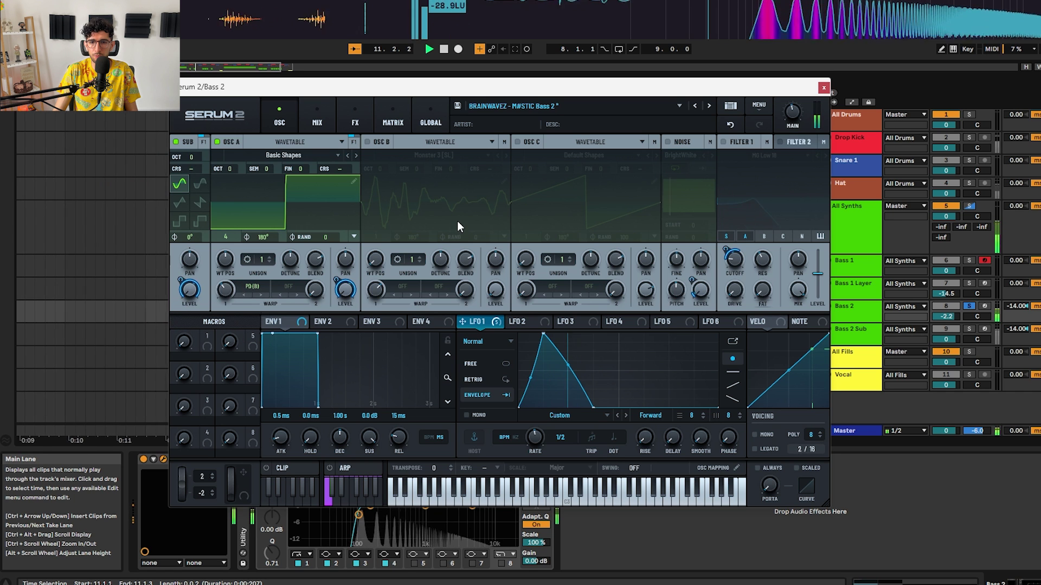
key(space)
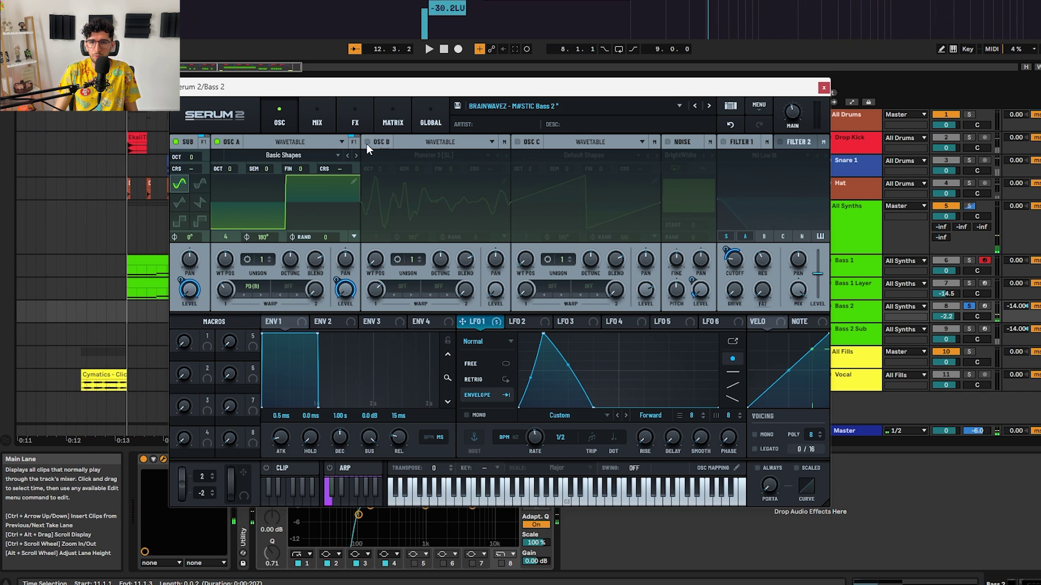
Turn on oscillator B with the Monster 3 [SL] wavetable, look through the wavetable categories and audition the sound
click(367, 142)
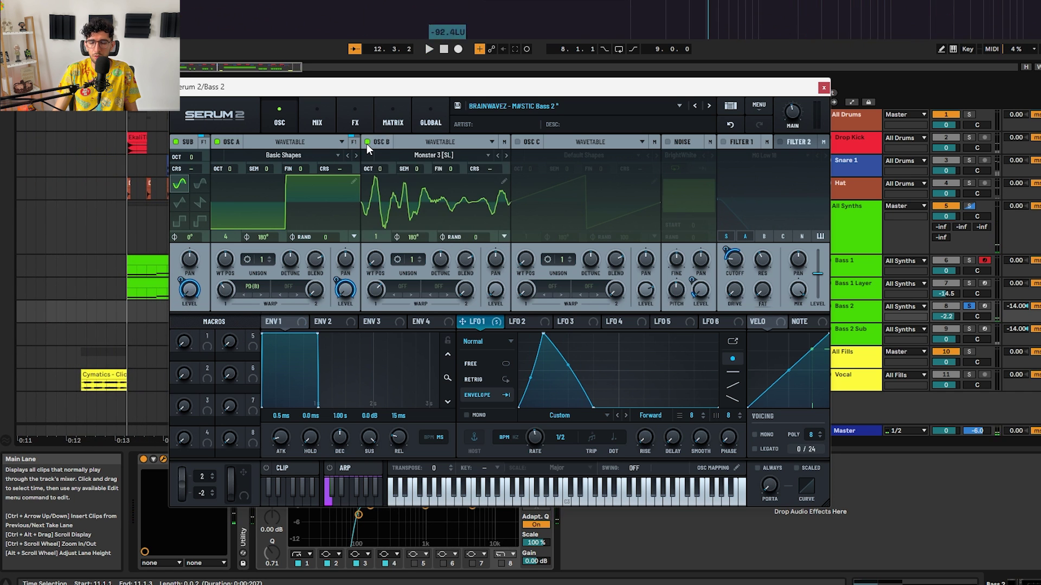
click(421, 155)
click(421, 155)
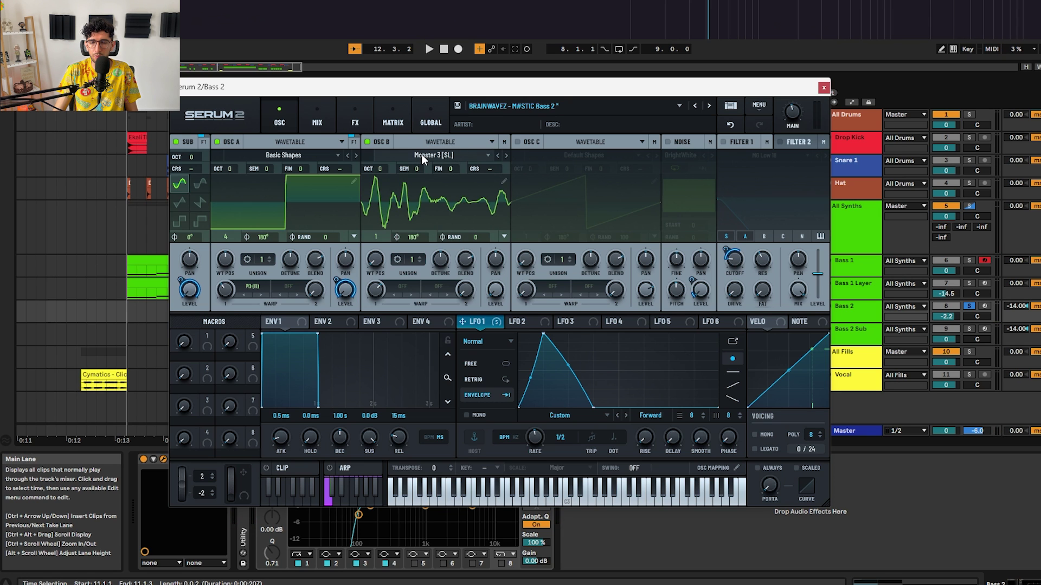
click(421, 156)
mouse_move(440, 188)
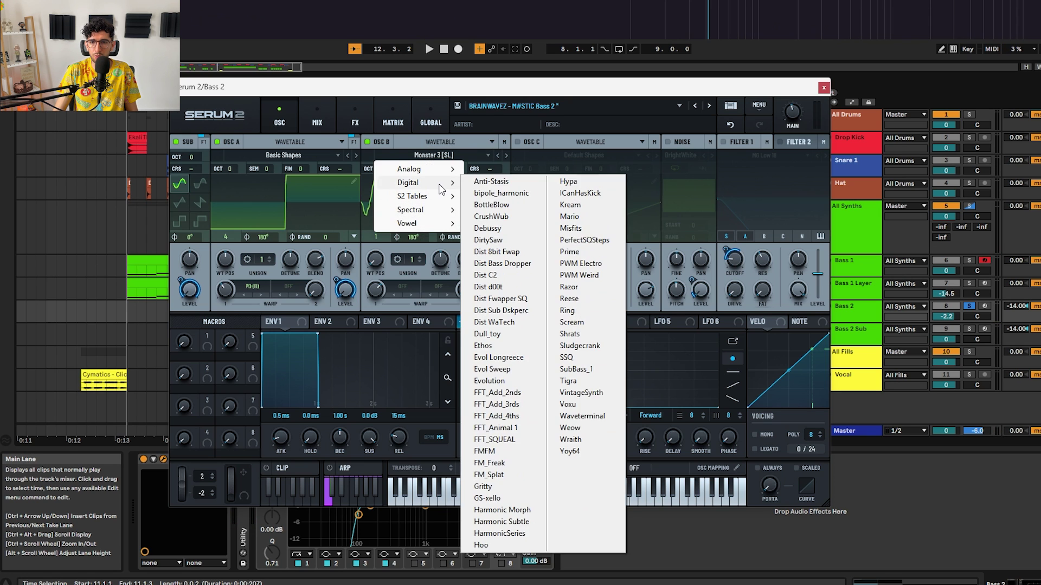
click(534, 84)
key(space)
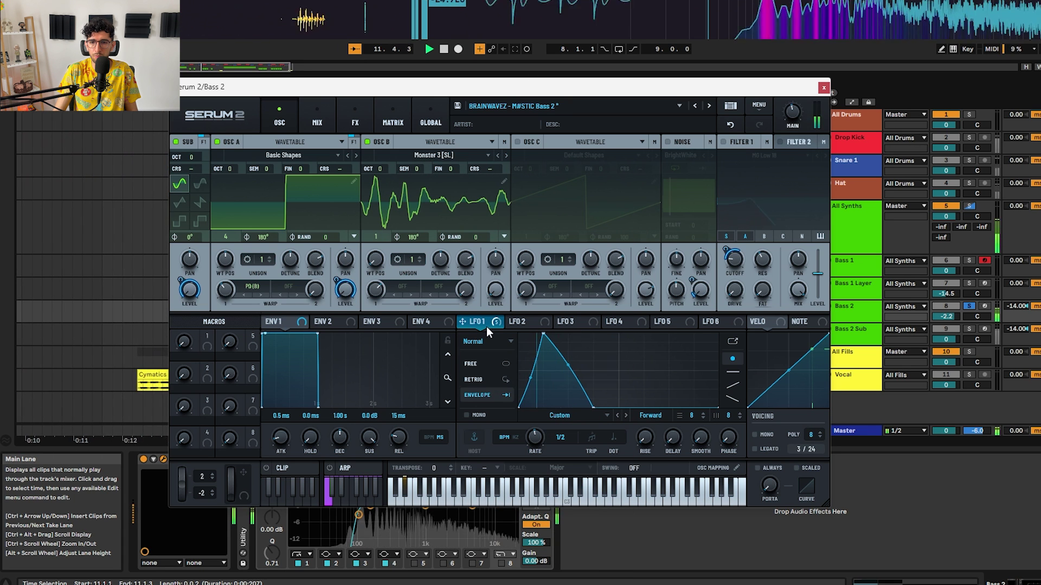
key(space)
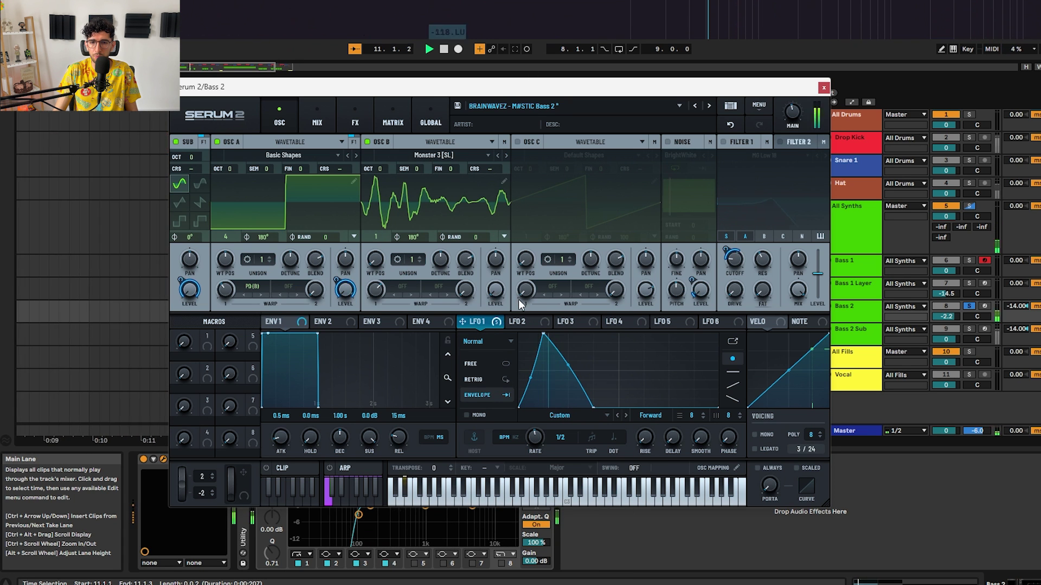
key(space)
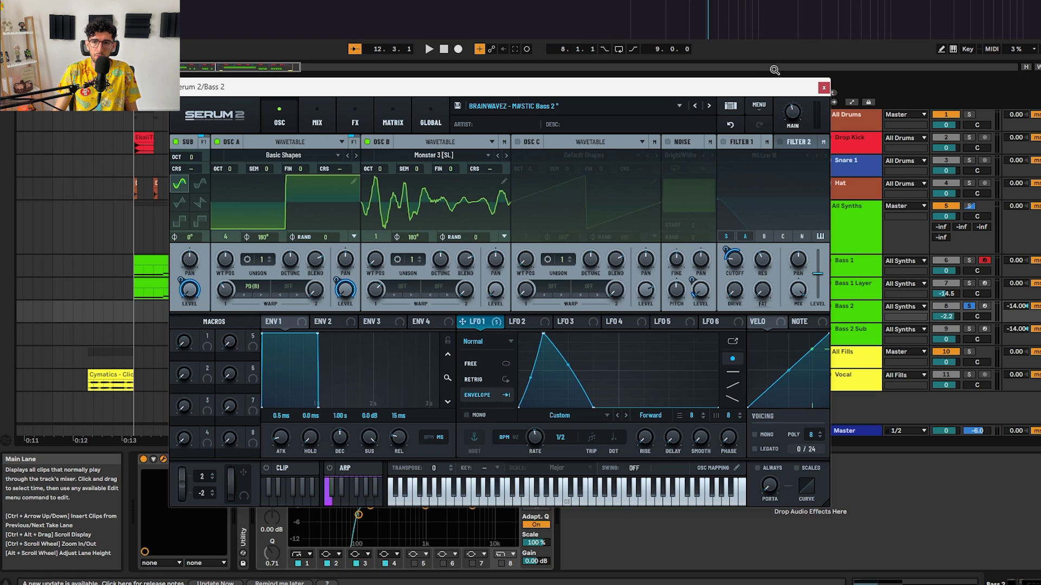
Turn on the MG Low 18 filter in Filter 1, audition it, and check LFO 1's destinations and the filter's oscillator routing
click(730, 143)
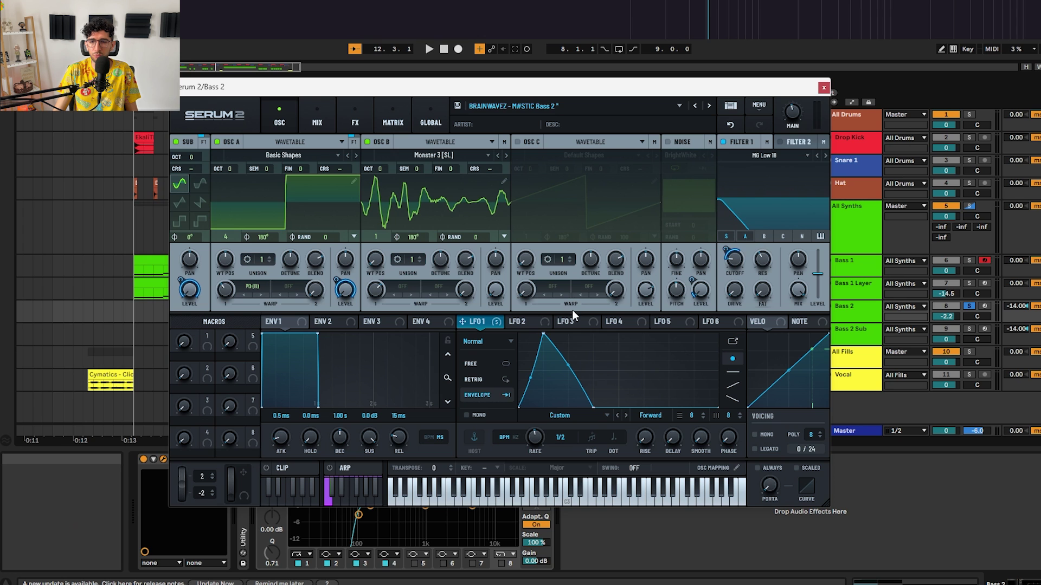
key(space)
mouse_move(500, 324)
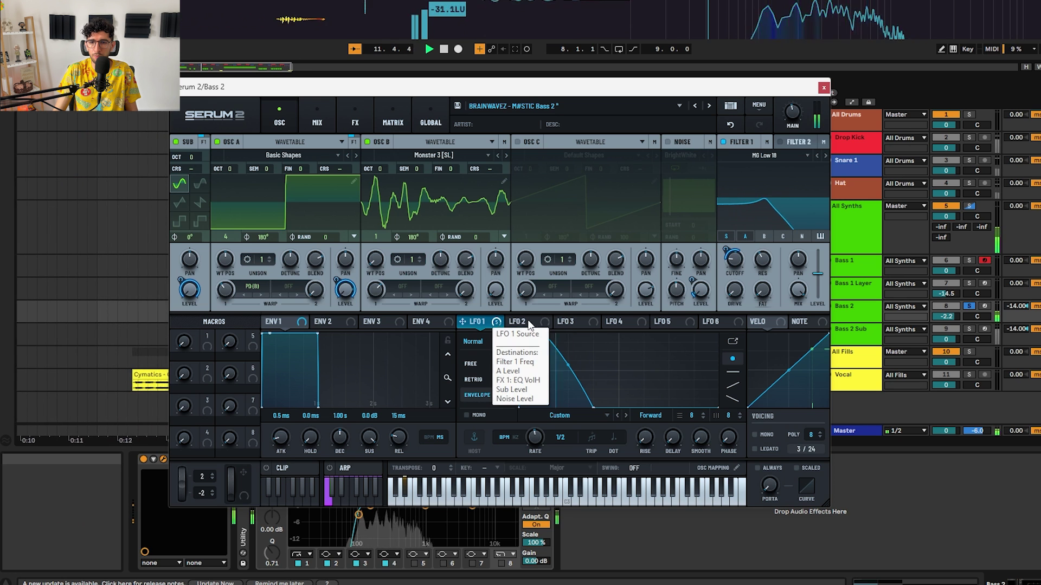
key(space)
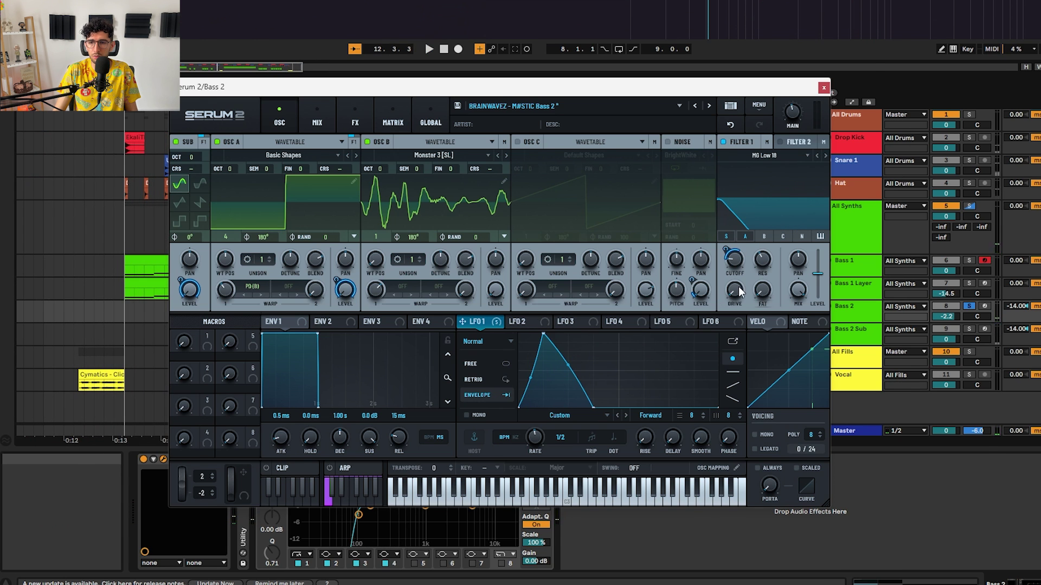
mouse_move(729, 252)
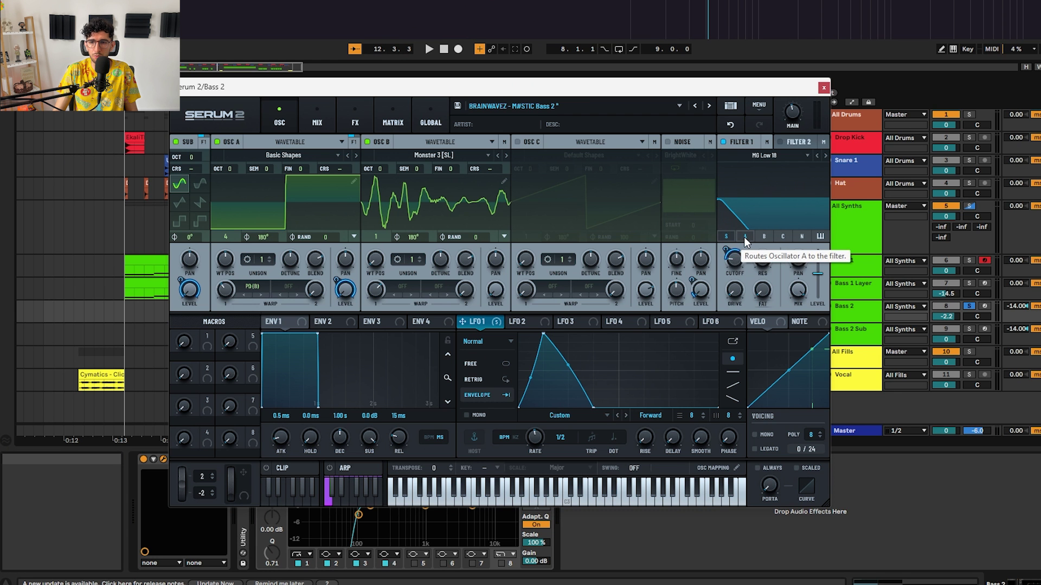
Show the Bass 2 patch's effects chain and turn on its Equalizer and Compressor modules, auditioning the sound along the way
click(355, 120)
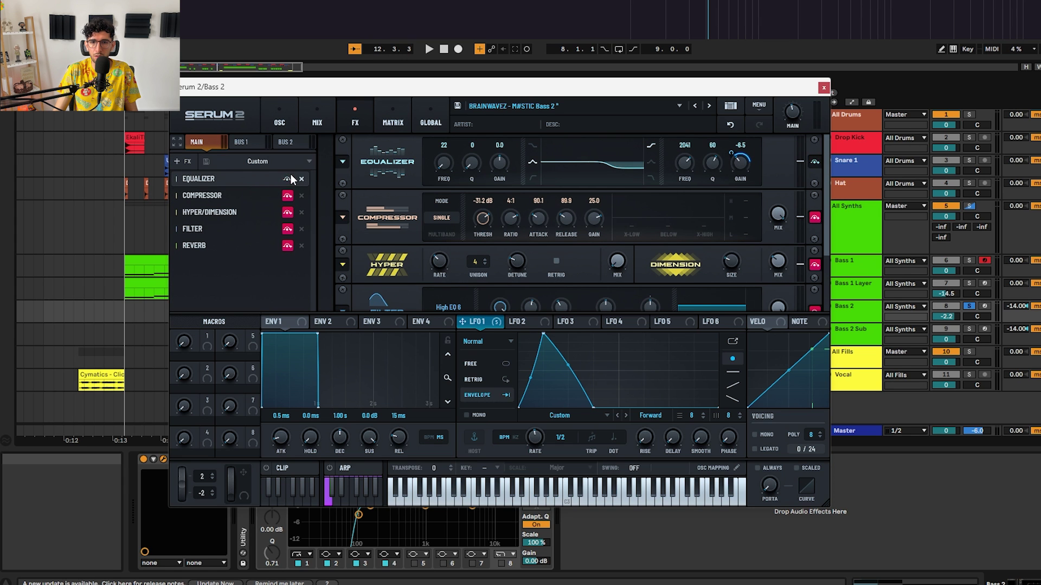
key(space)
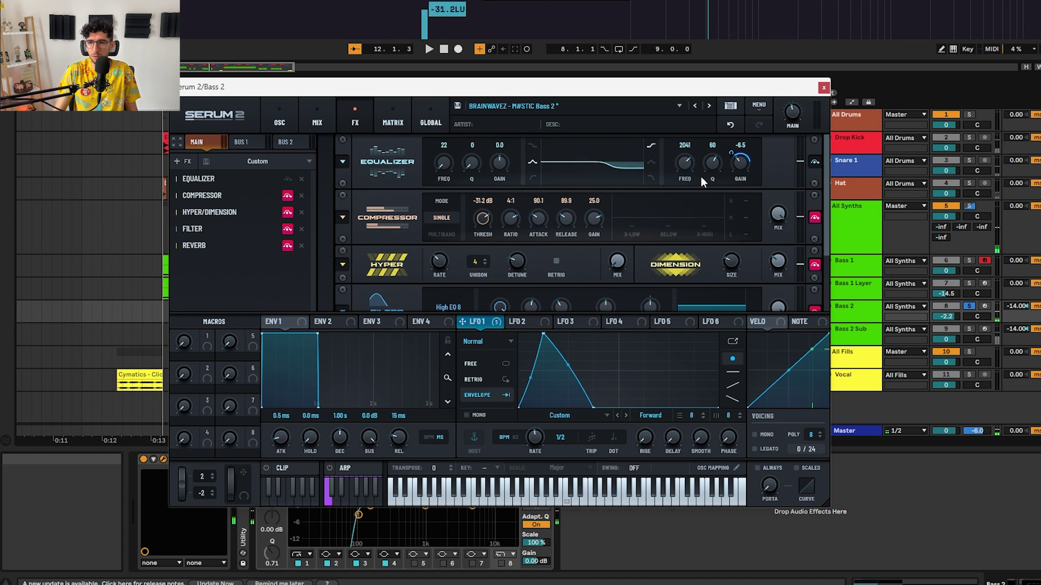
key(space)
mouse_move(741, 173)
key(space)
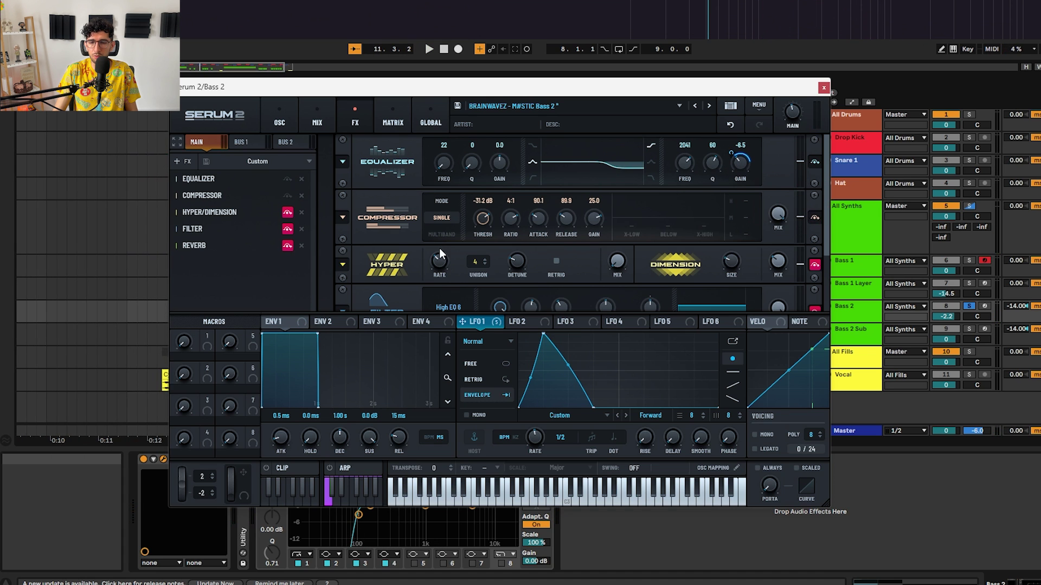
Audition the Bass 2 sound with the Equalizer and Compressor modules turned on, pointing out the compressor's mix setting
key(space)
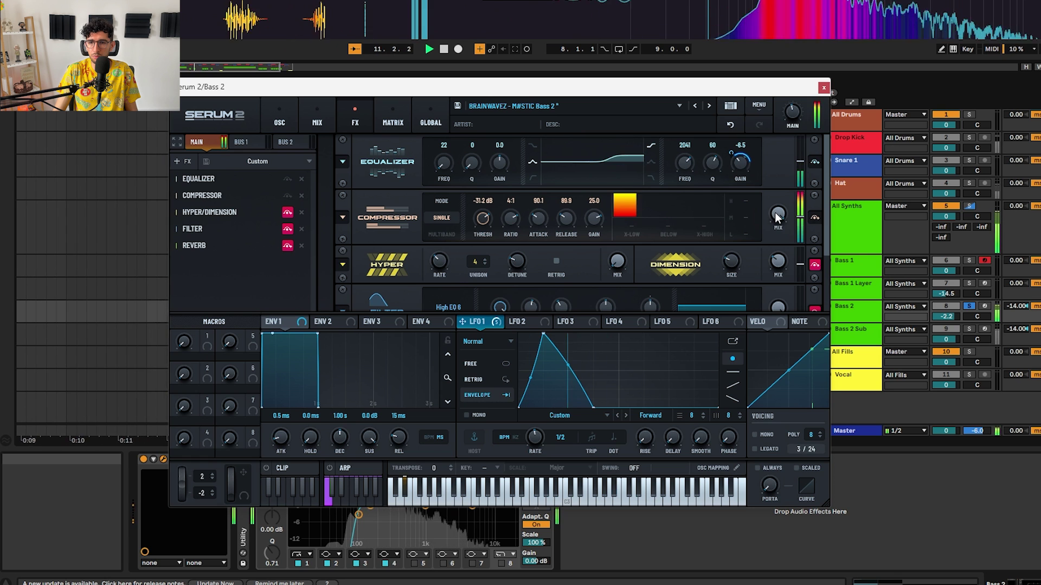
scroll(823, 213, down, 2)
key(space)
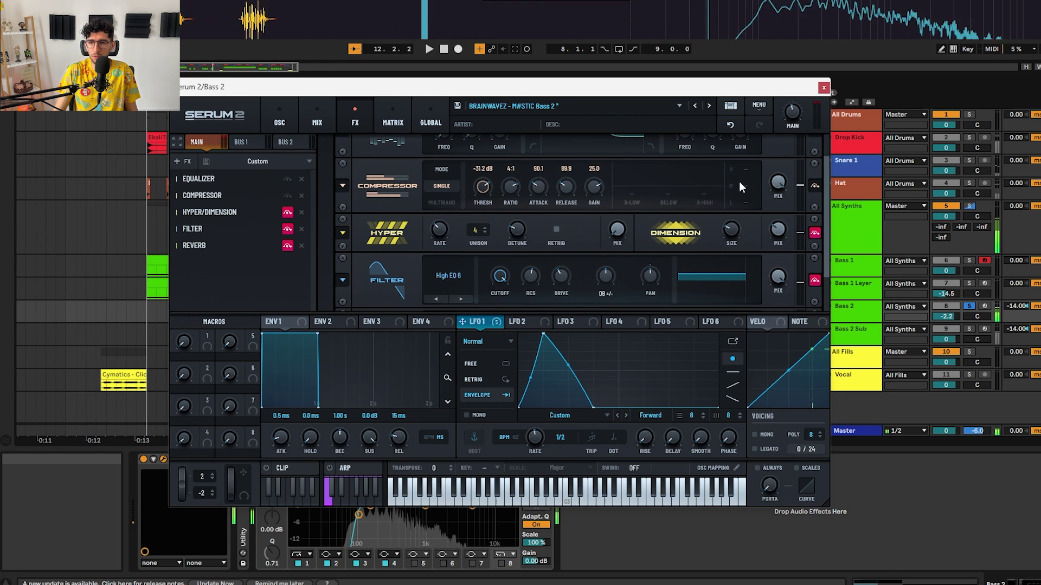
key(space)
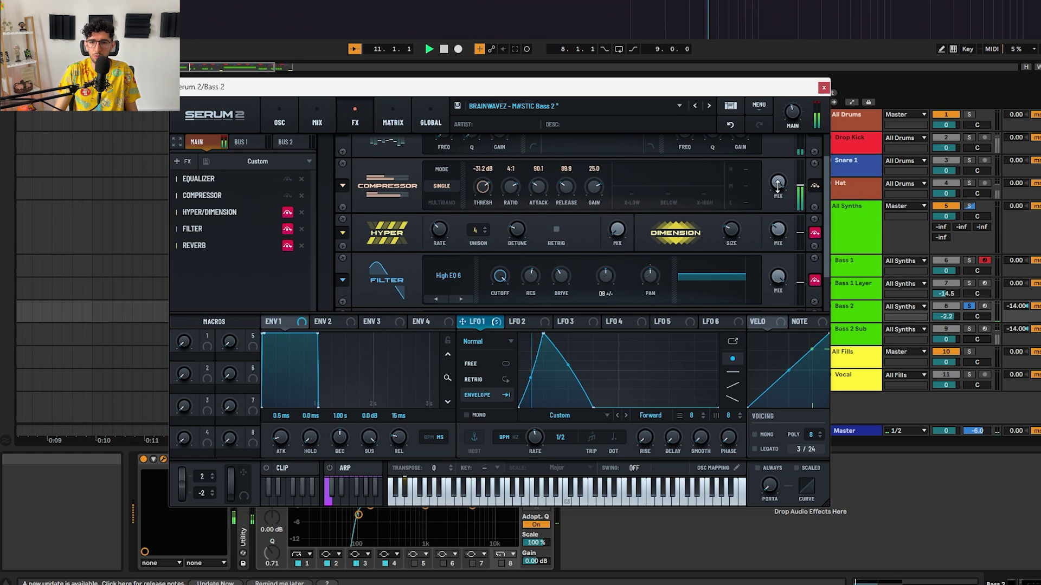
key(space)
Turn on the Hyper/Dimension module in the Bass 2 effects chain, audition the sound and check the Hyper and Dimension mix amounts
drag(824, 249, 825, 259)
scroll(823, 252, down, 2)
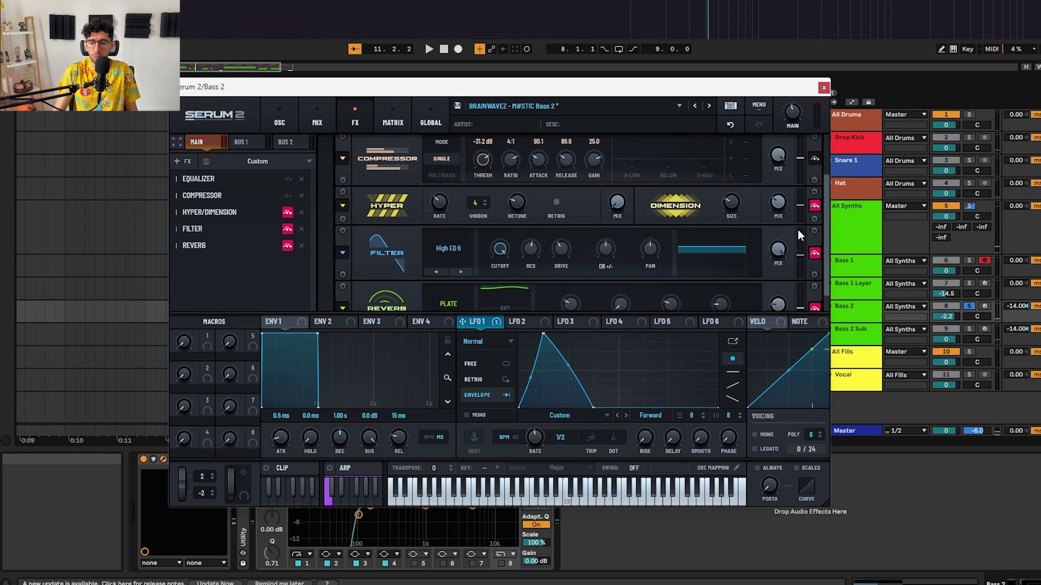
click(813, 206)
key(space)
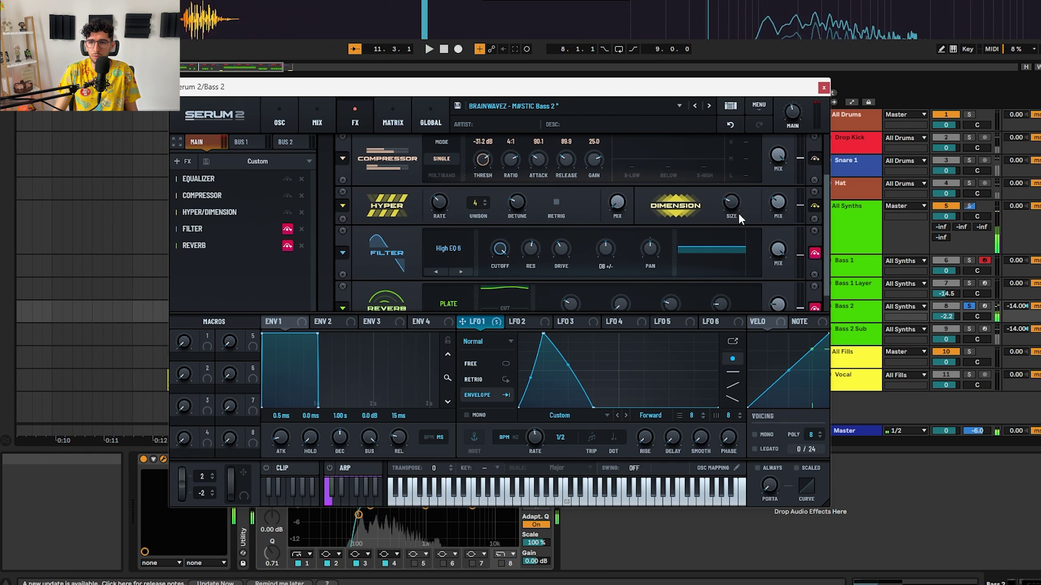
mouse_move(778, 202)
mouse_move(620, 204)
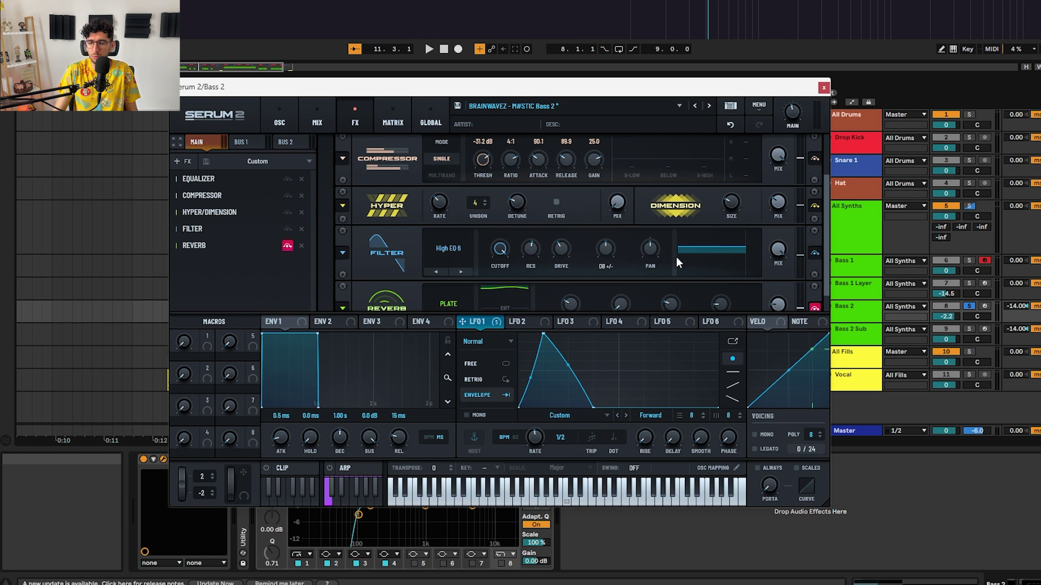
Turn on the High EQ 6 Filter and Plate Reverb effect modules, auditioning the Bass 2 sound after each
key(space)
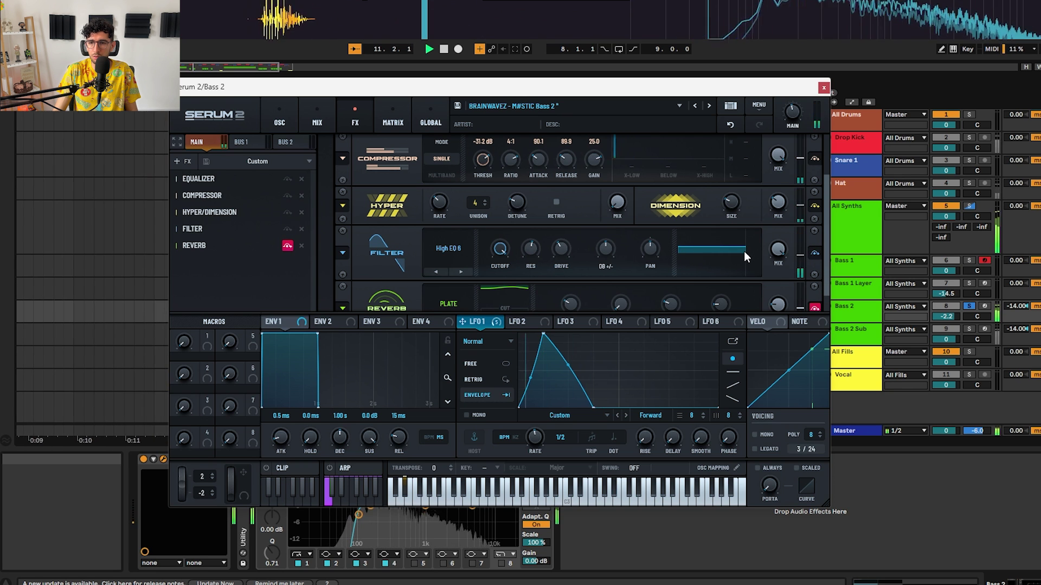
key(space)
drag(826, 254, 830, 295)
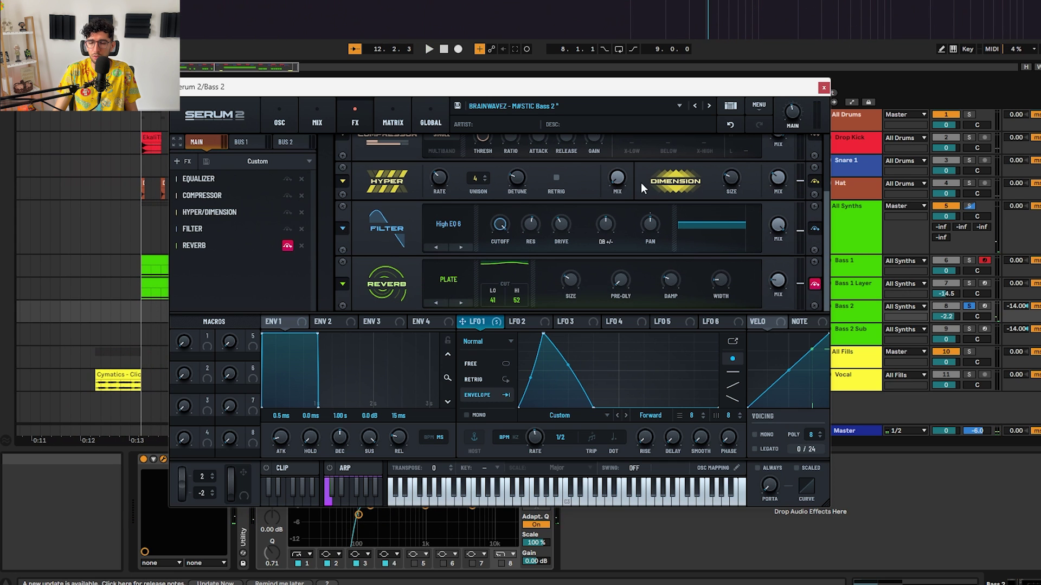
key(space)
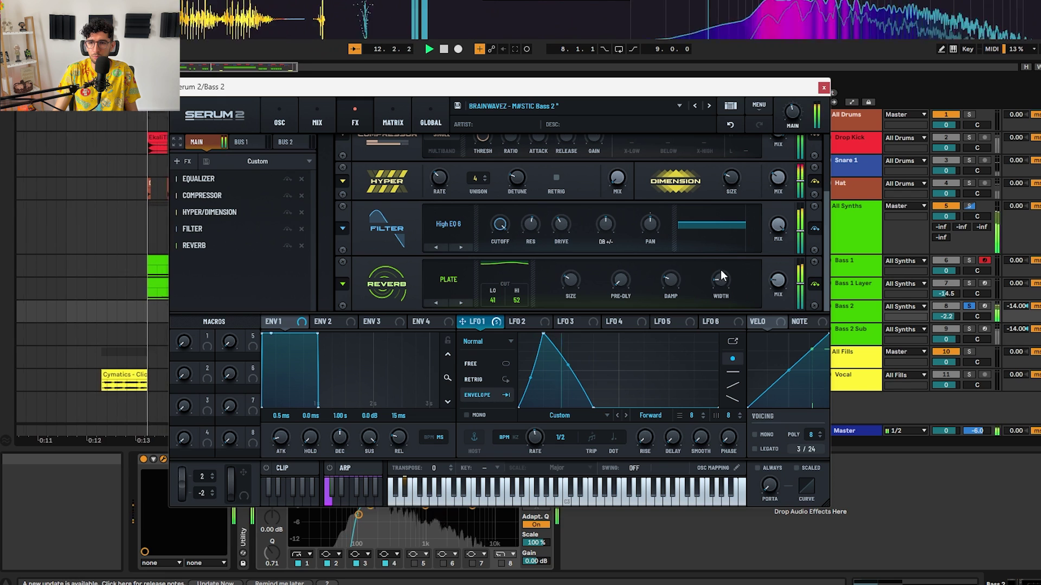
key(space)
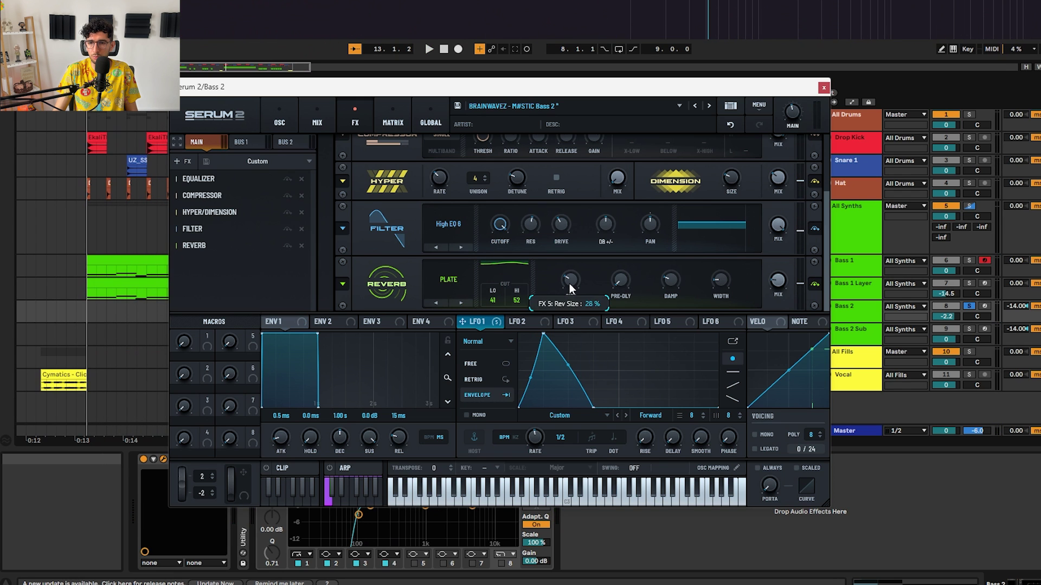
key(space)
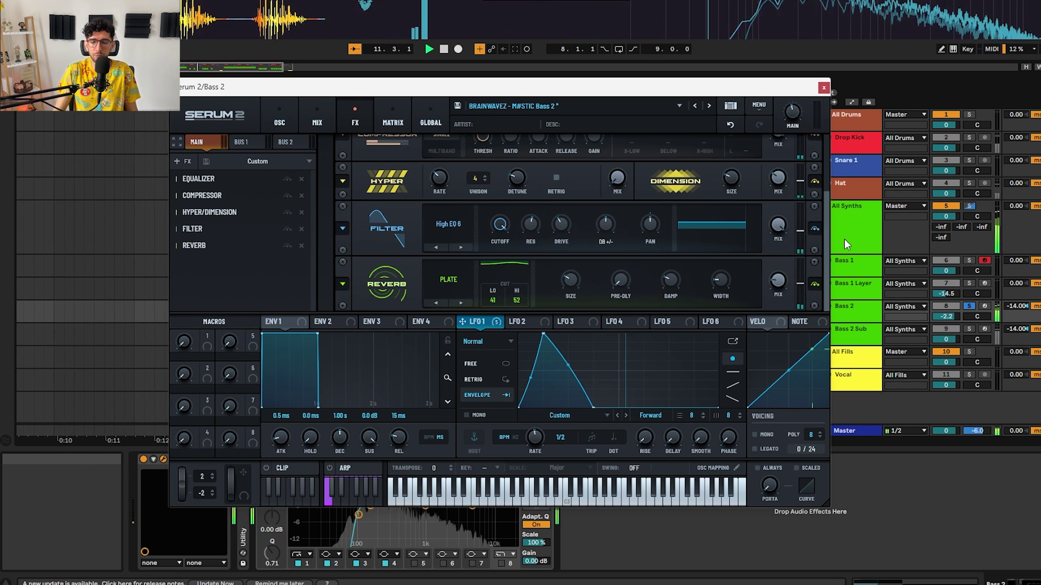
key(space)
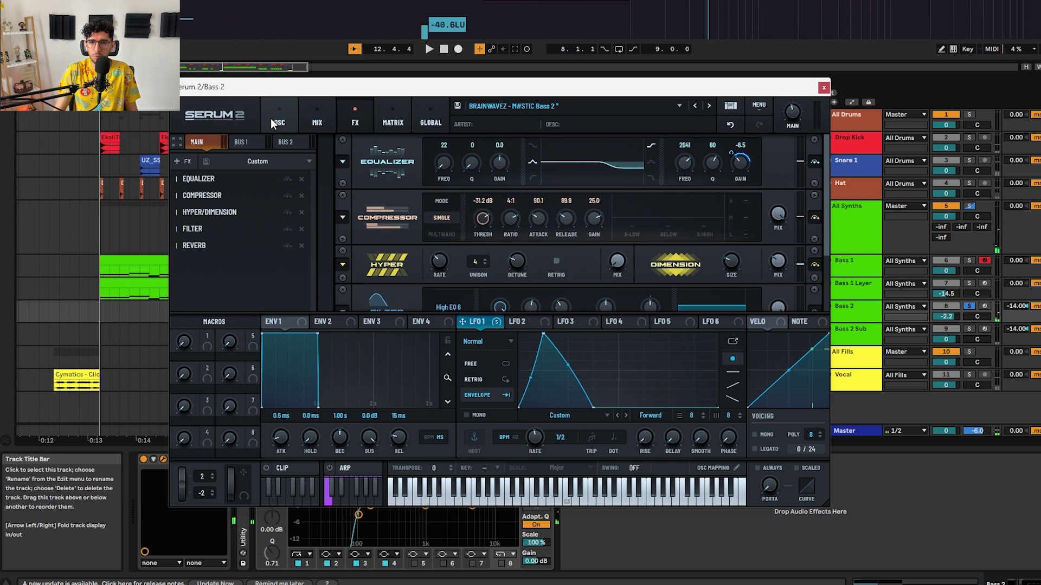
Turn on the noise oscillator with the BrightWhite sample in the Bass 2 patch and audition the sound
click(276, 120)
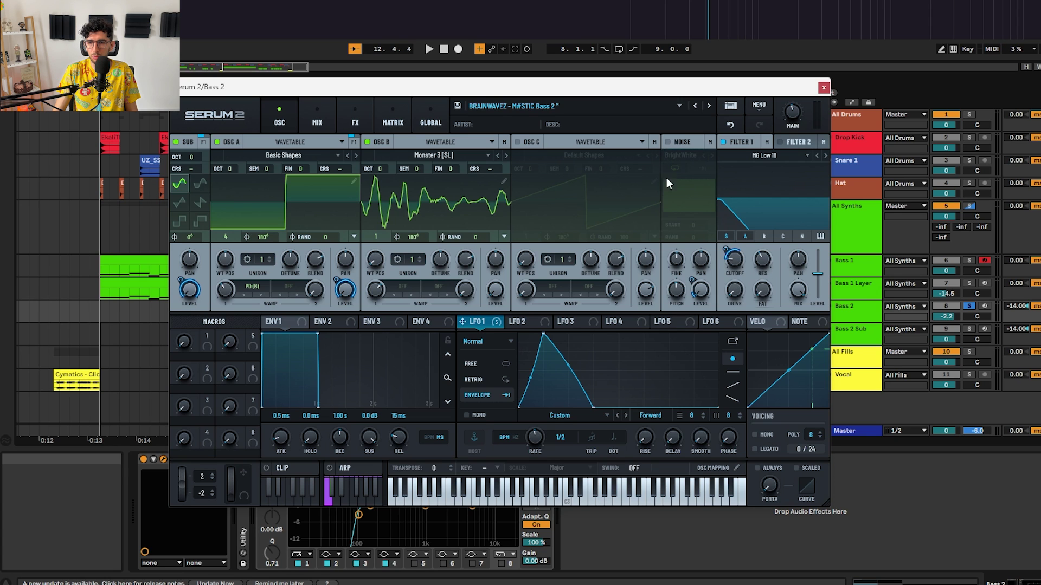
click(673, 141)
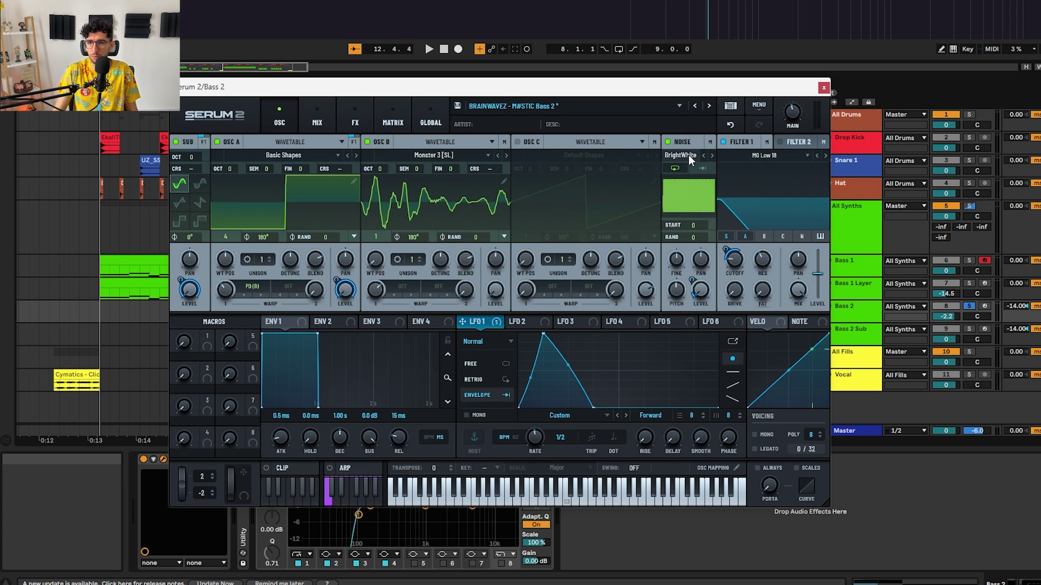
key(space)
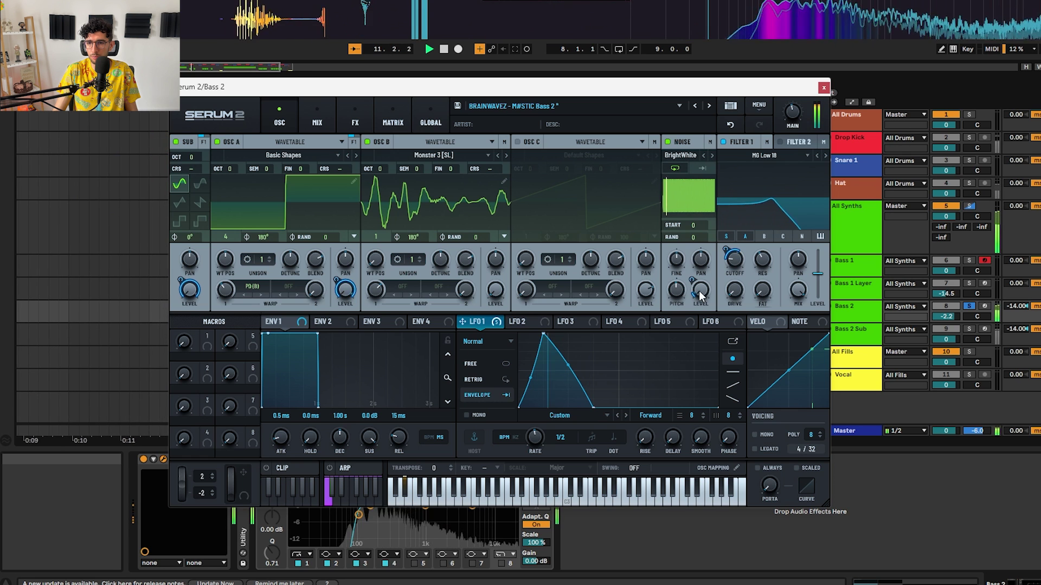
key(space)
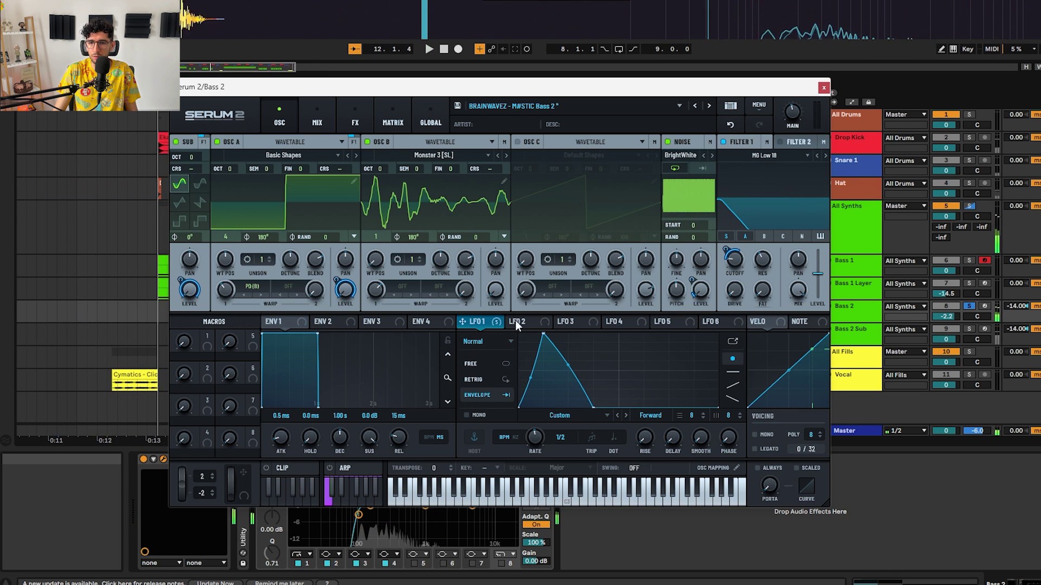
mouse_move(691, 283)
key(space)
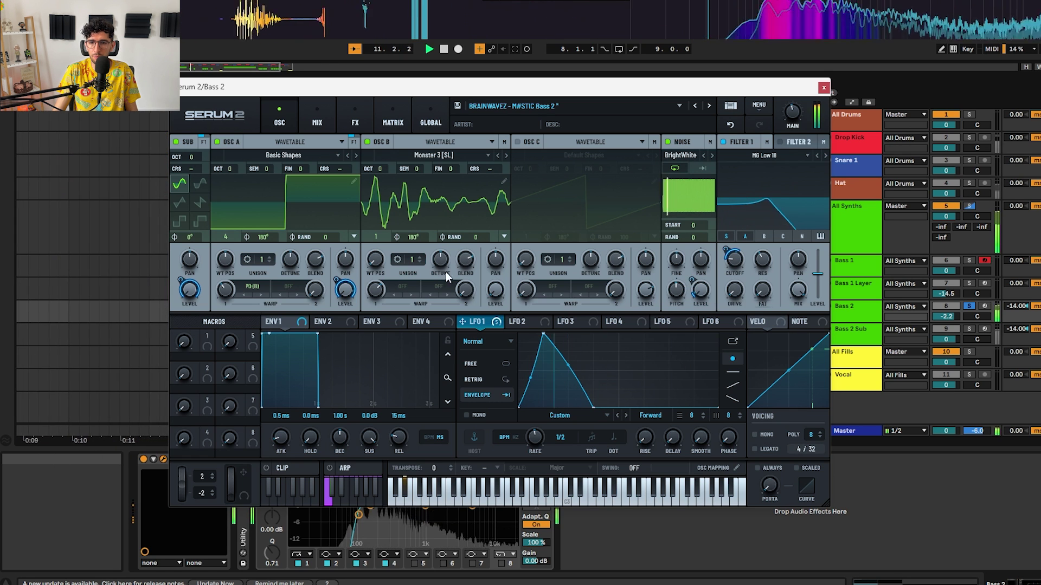
Review the effects chain and oscillators, close the Bass 2 synth window and inspect the low-cut band in the track's EQ Eight
click(317, 120)
click(363, 115)
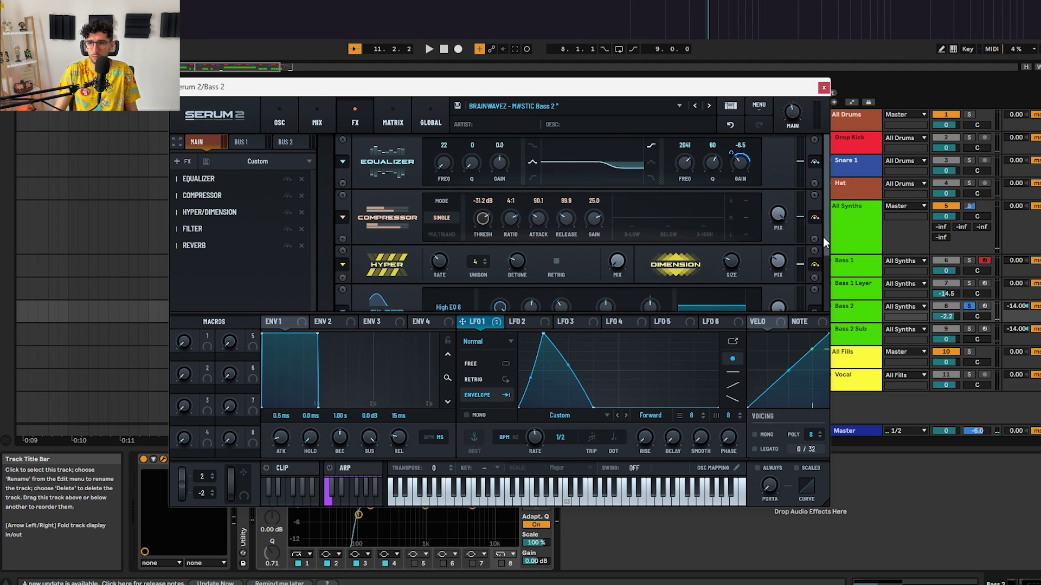
click(264, 115)
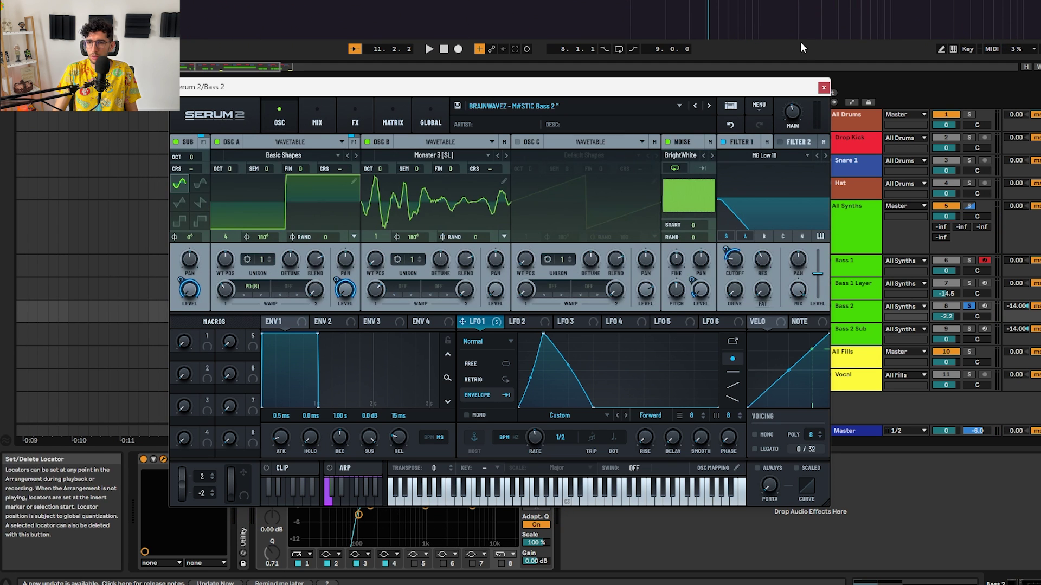
click(823, 89)
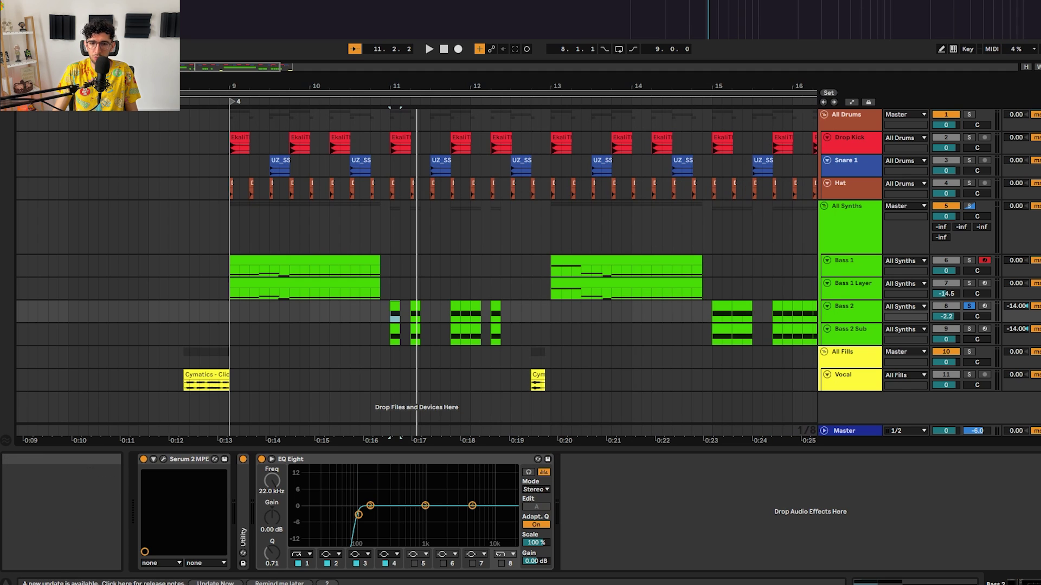
click(359, 514)
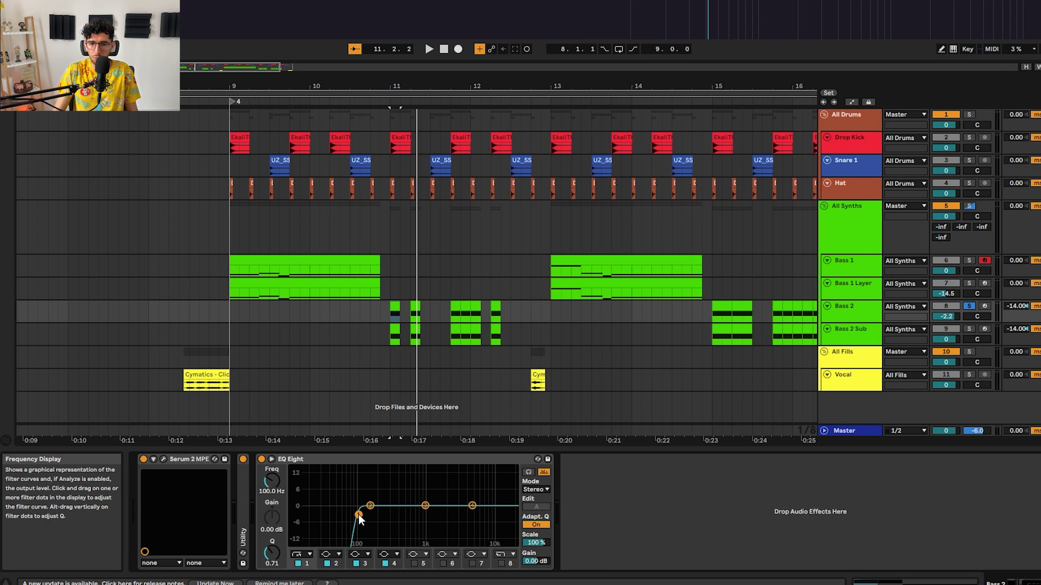
Solo the Bass 2 Sub track, audition it and open its Serum 2 patch
click(870, 341)
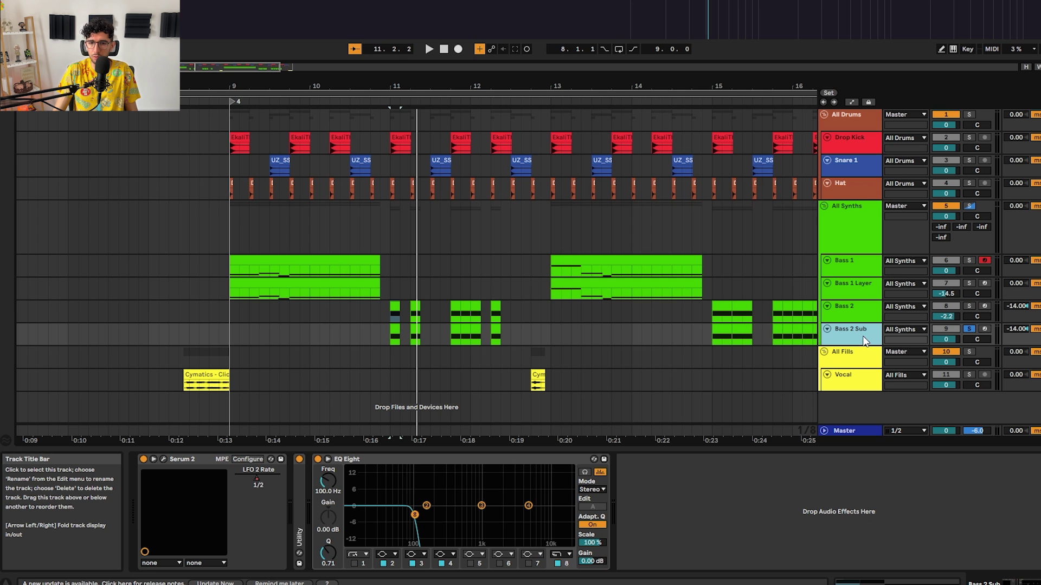
key(space)
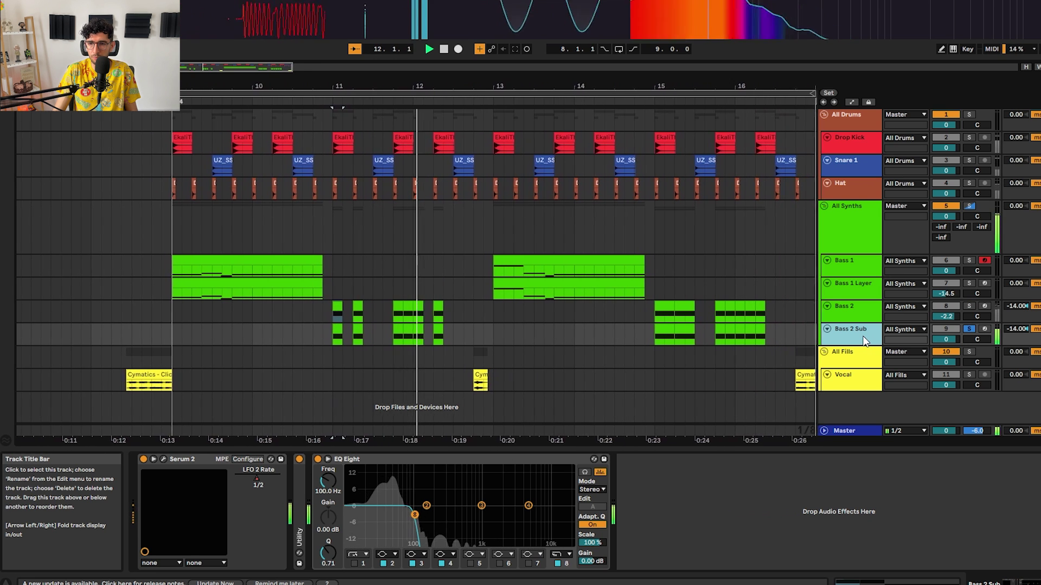
click(163, 459)
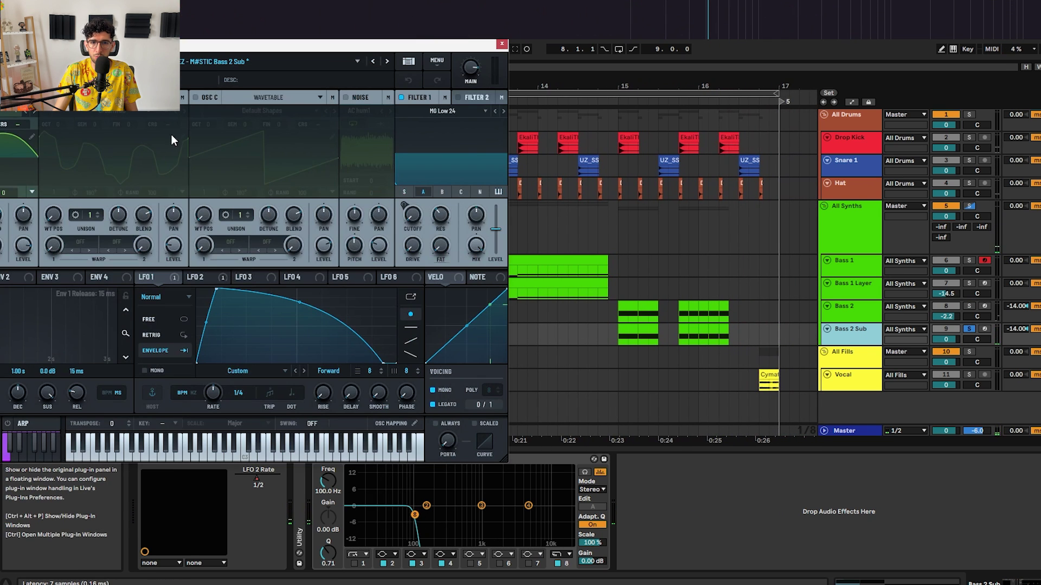
Examine the harmonics of oscillator A's Basic Shapes waveform in the wavetable editor at 8x zoom, and close the editor
click(111, 72)
drag(65, 45, 359, 122)
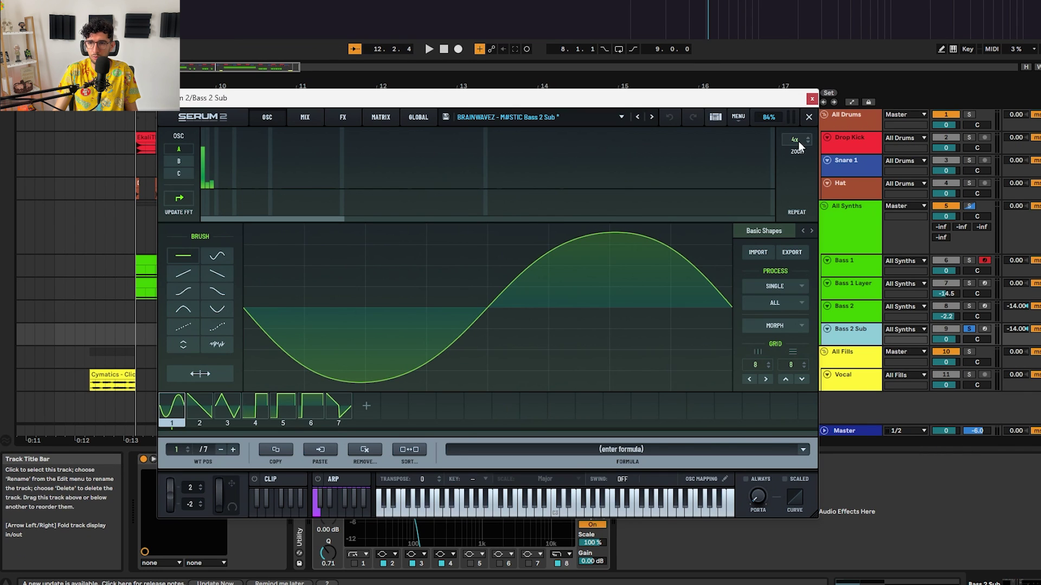
scroll(799, 142, up, 1)
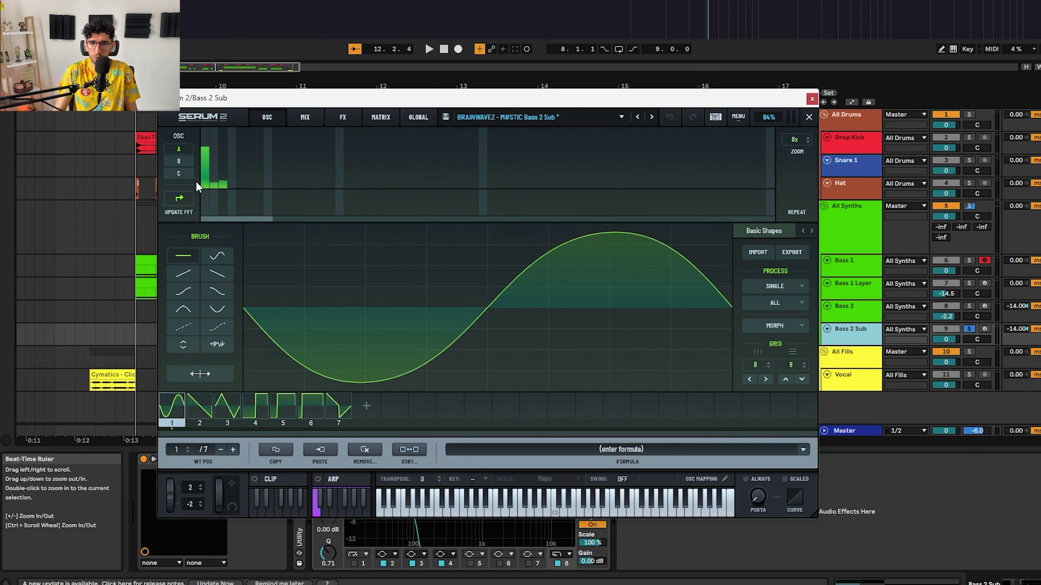
click(814, 117)
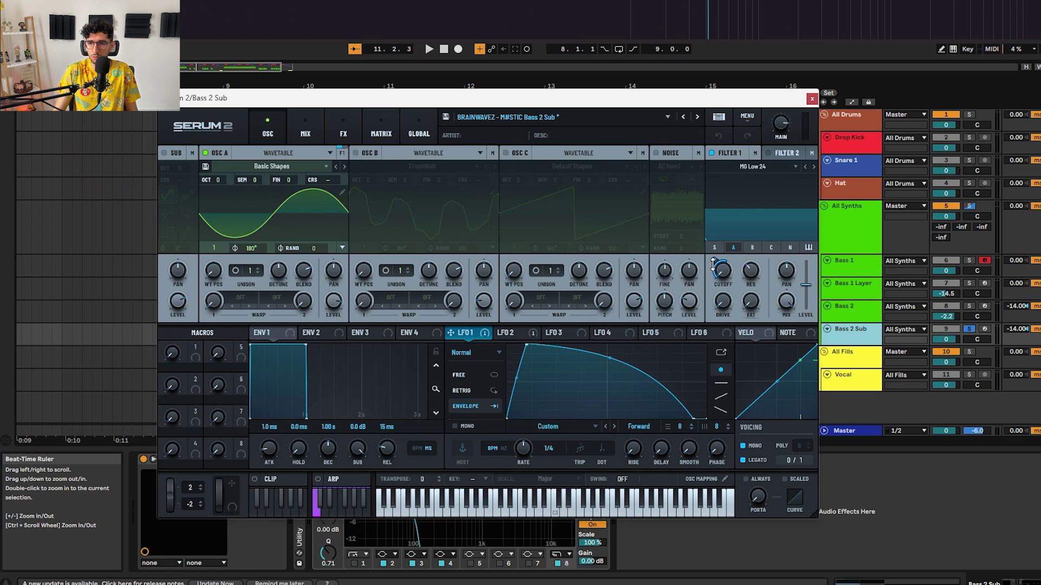
Audition the sub with its MG Low 24 filter modulation and check LFO 2's Main Tuning routing in the modulation matrix
key(space)
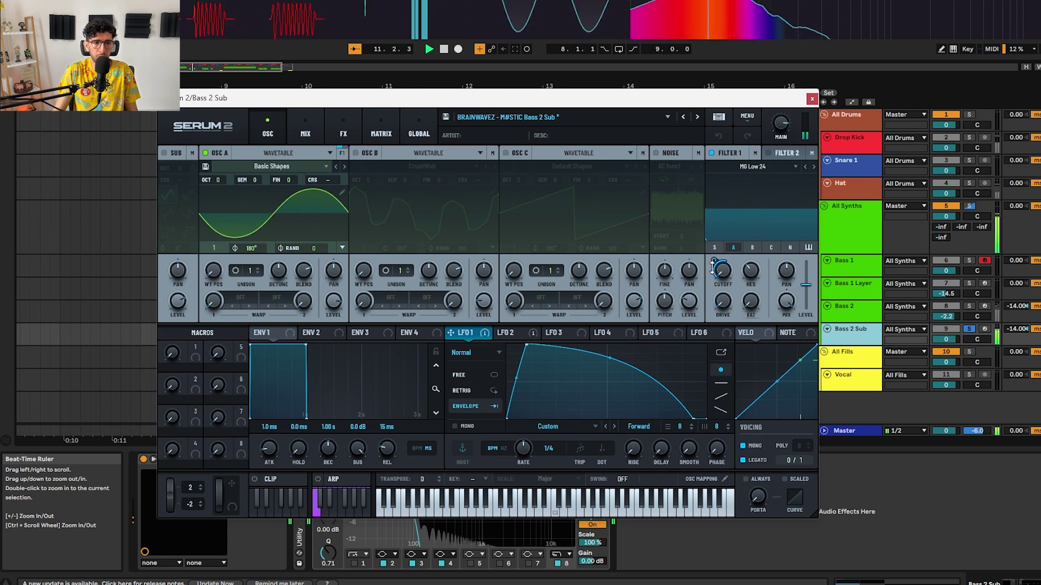
key(space)
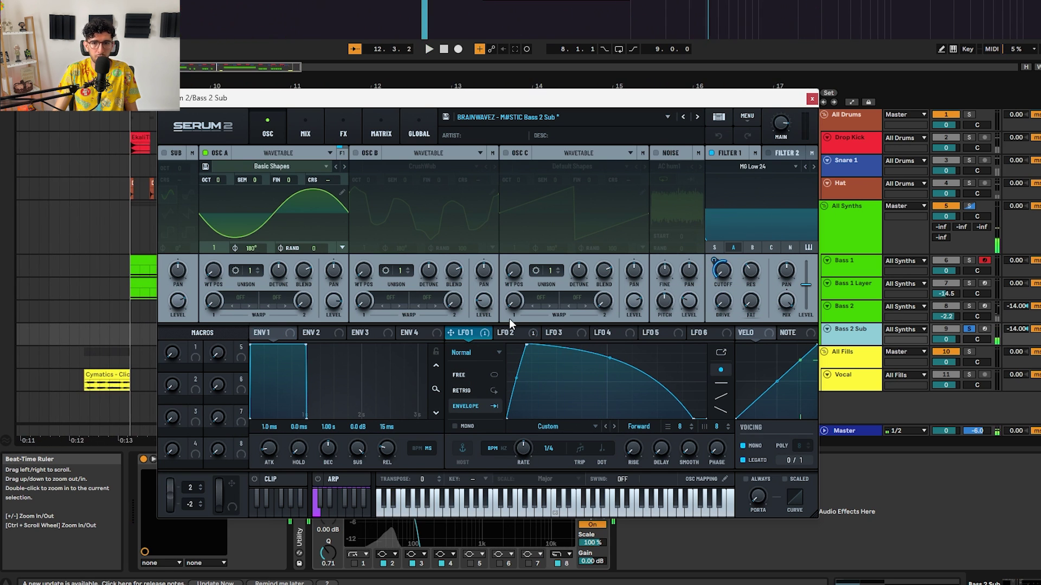
right_click(524, 335)
click(519, 333)
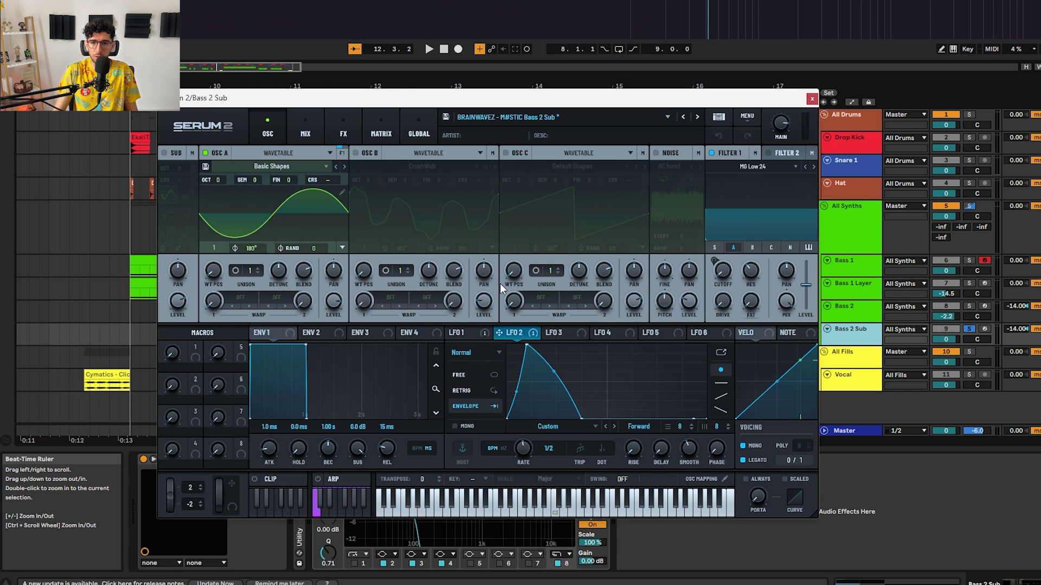
click(377, 125)
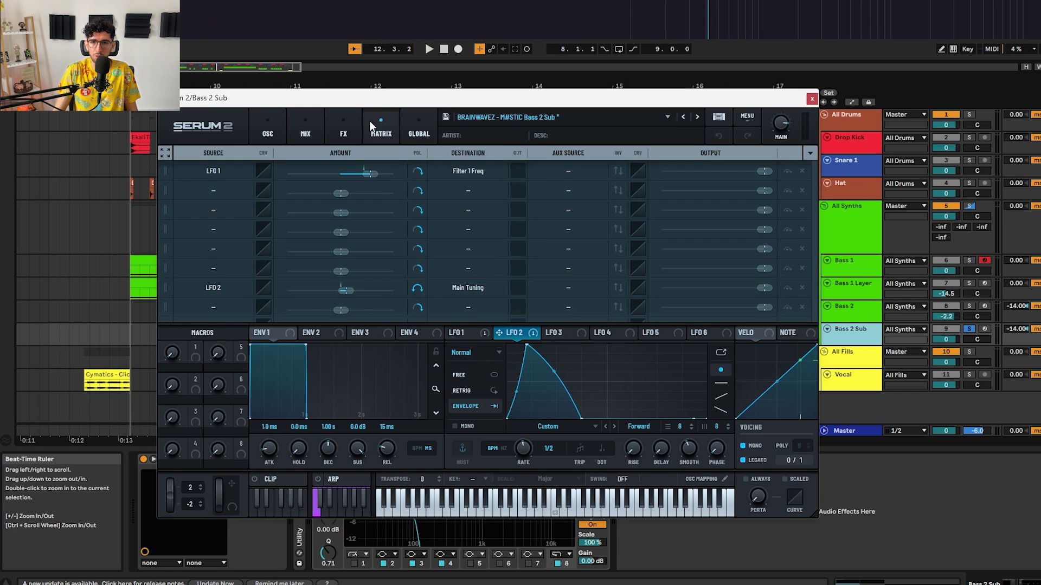
click(418, 288)
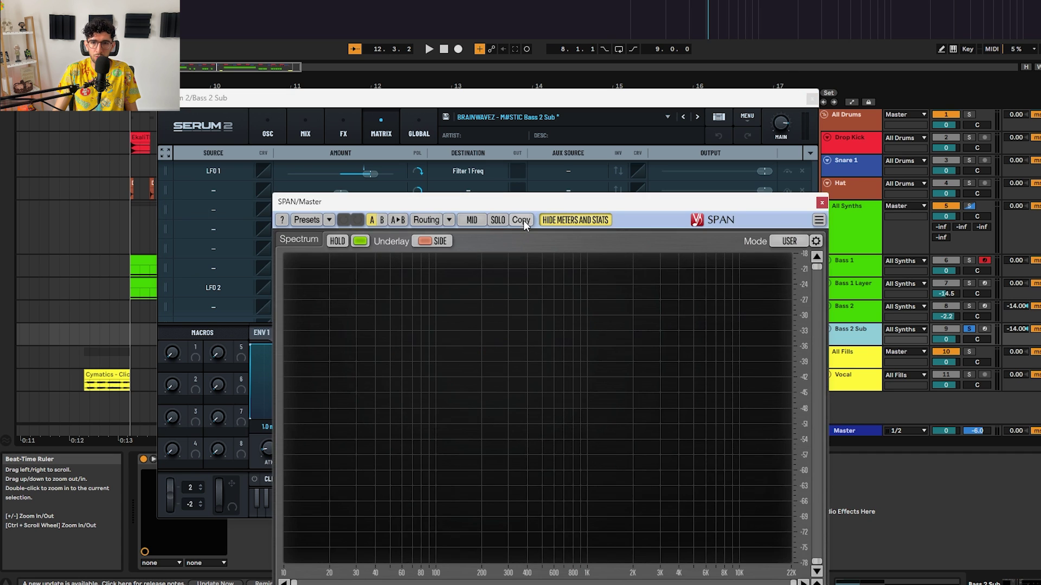
Show the SPAN analyzer from the master, play the sub to view its spectrum, and arrange the SPAN and Serum windows side by side
drag(528, 209, 630, 159)
key(space)
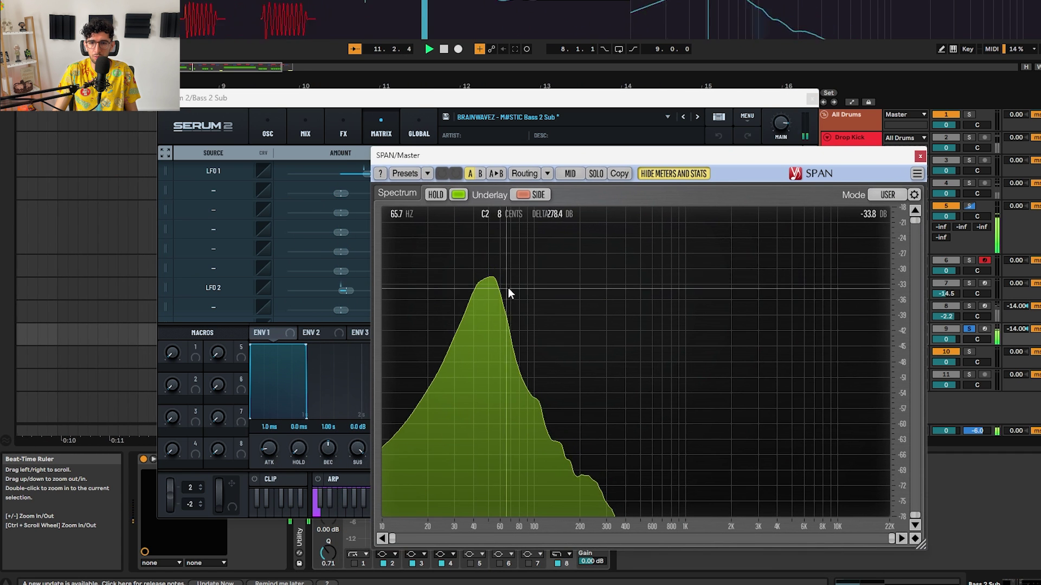
key(space)
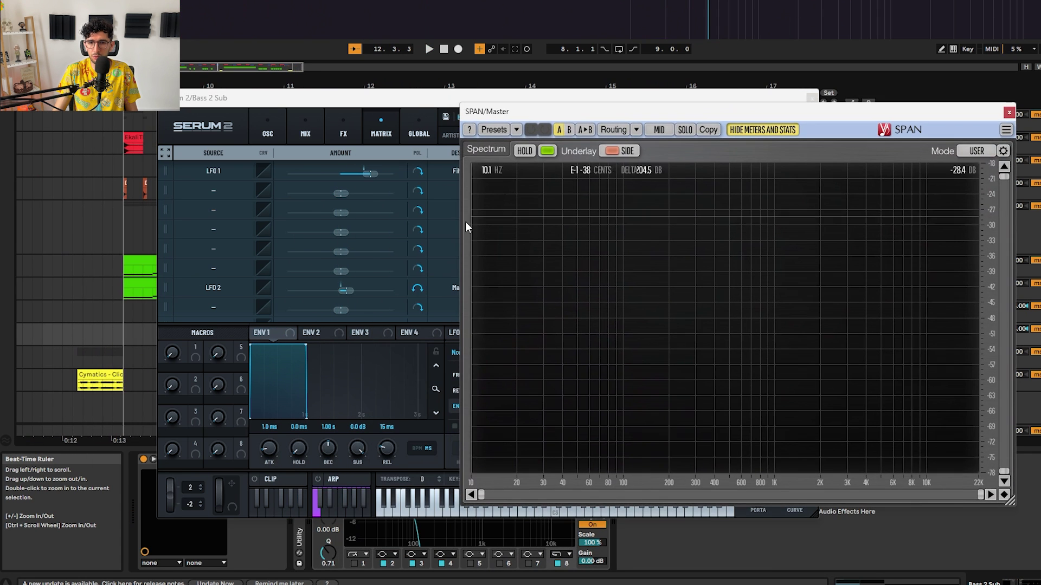
drag(338, 106, 179, 89)
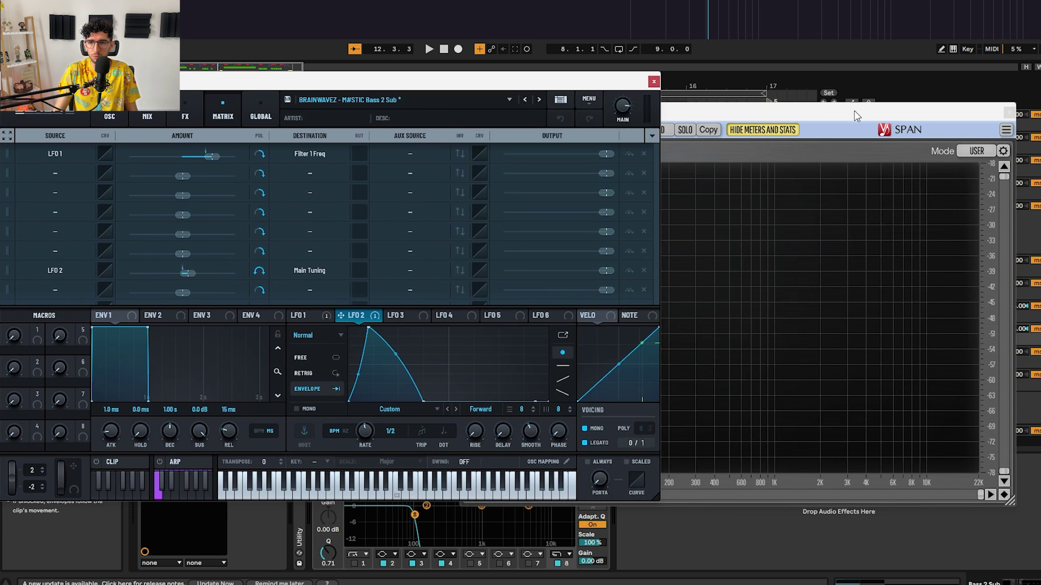
Raise LFO 2's Main Tuning amount in the matrix and play the sub to view its spectrum in SPAN
drag(855, 112, 851, 111)
click(209, 273)
key(space)
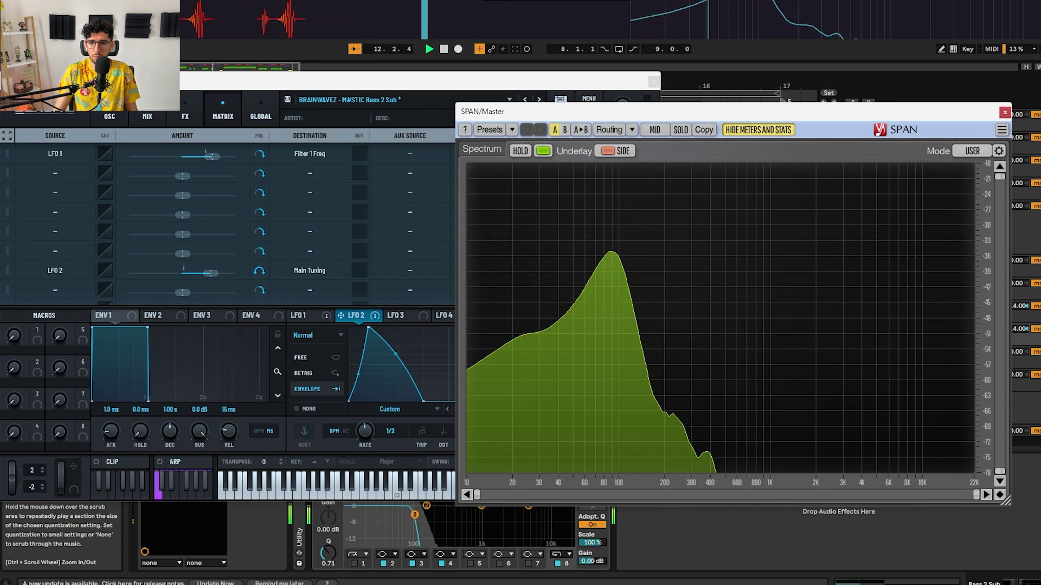
key(space)
Lower LFO 2's Main Tuning amount partway and replay the sub while watching its spectrum in SPAN
drag(210, 273, 197, 271)
key(space)
click(862, 254)
key(space)
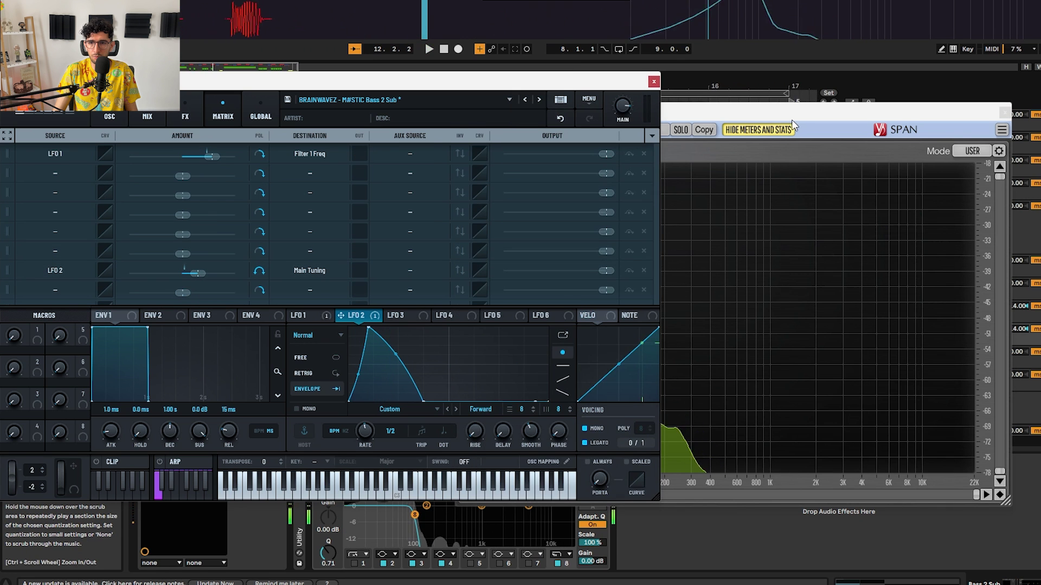
drag(792, 121, 781, 123)
key(space)
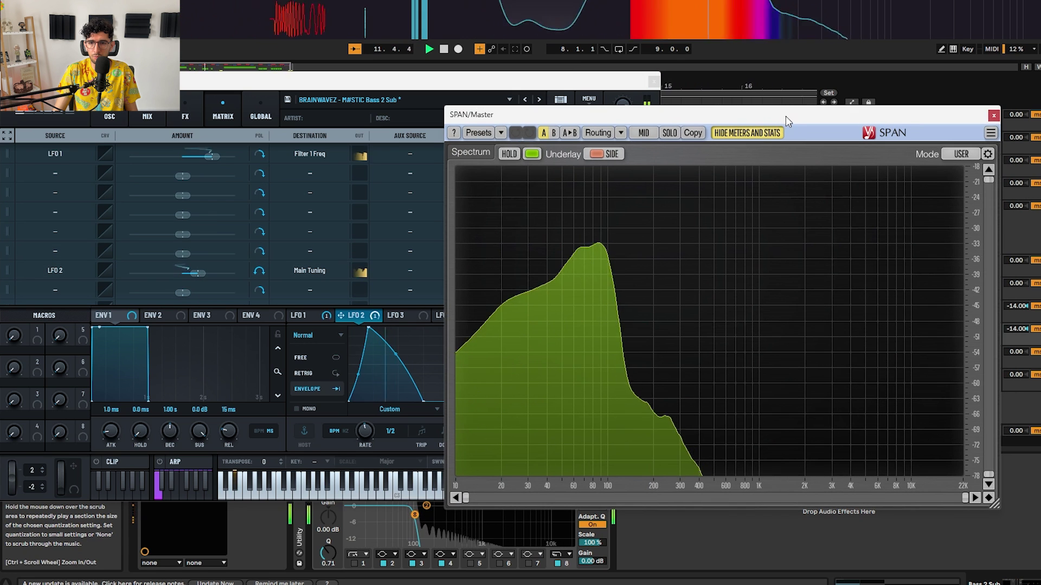
key(space)
Set LFO 2's Main Tuning amount to 10 and play the sub to check its spectrum in SPAN
click(199, 271)
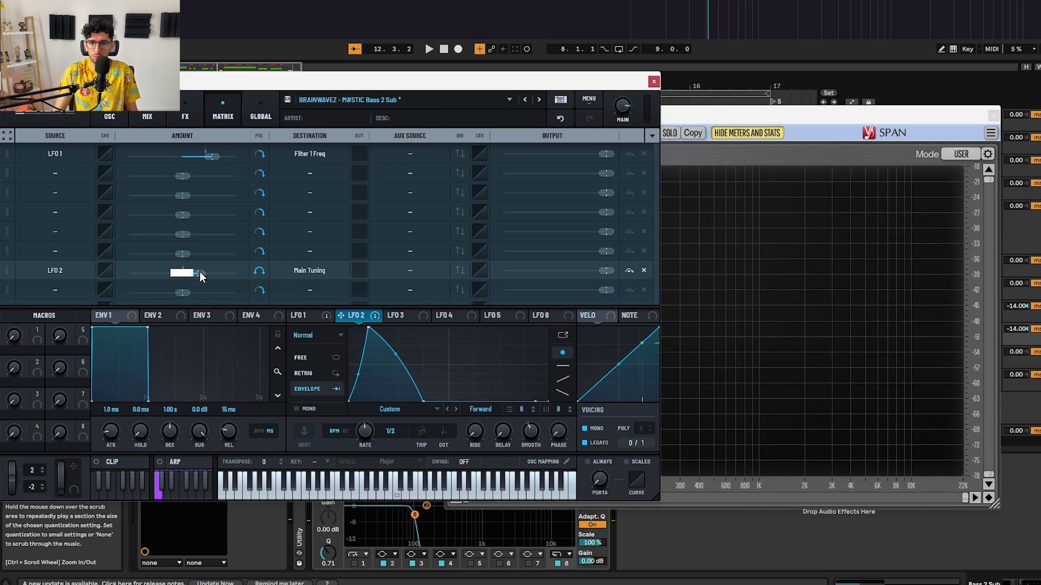
text(10)
key(Return)
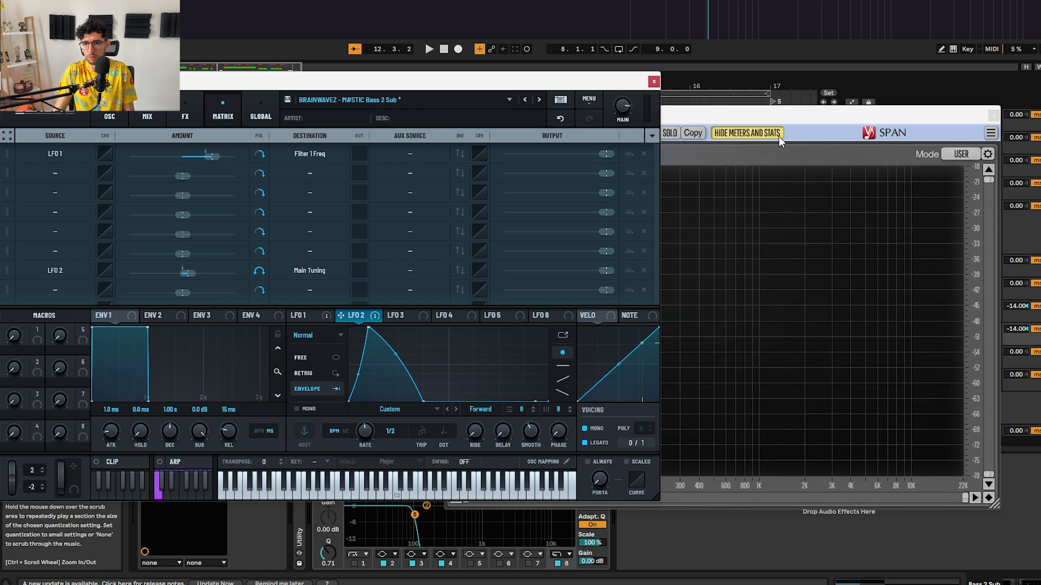
click(800, 114)
key(space)
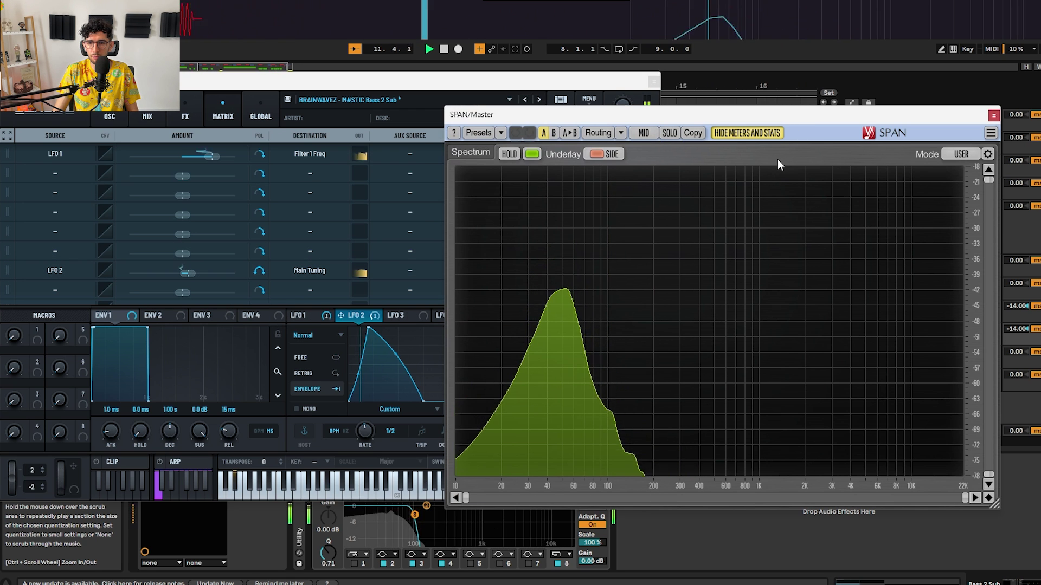
key(space)
Hide the plug-in windows, reopen the Bass 2 Sub Serum 2 patch, review its oscillator page during playback, and close it
key(ctrl+alt+p)
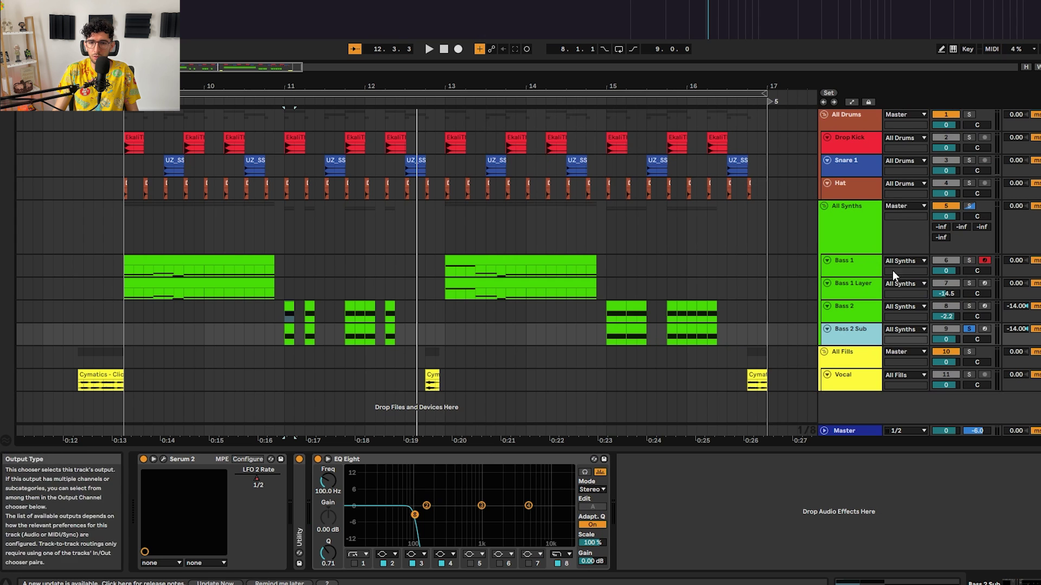
click(163, 459)
click(185, 114)
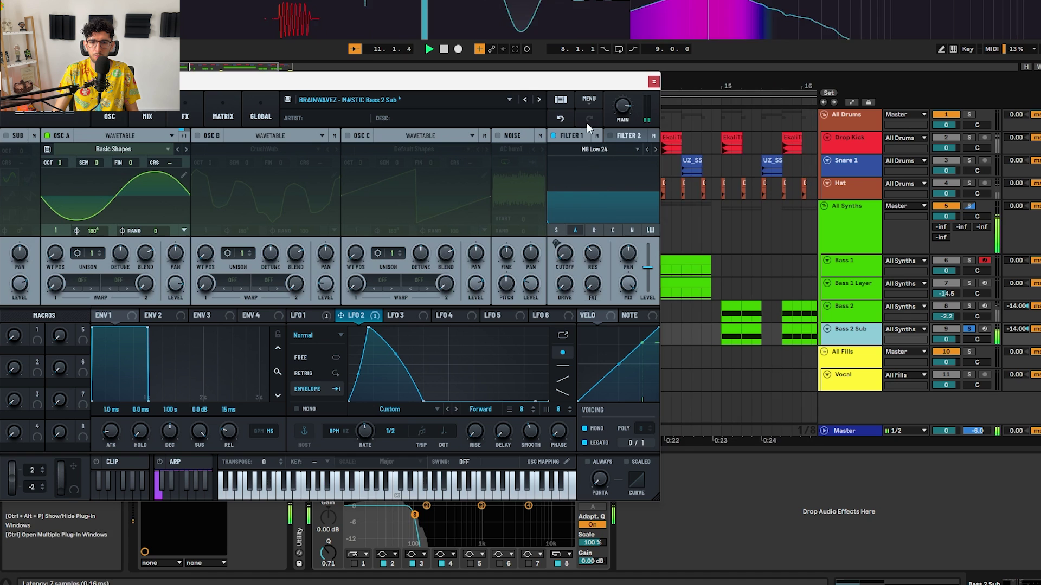
key(space)
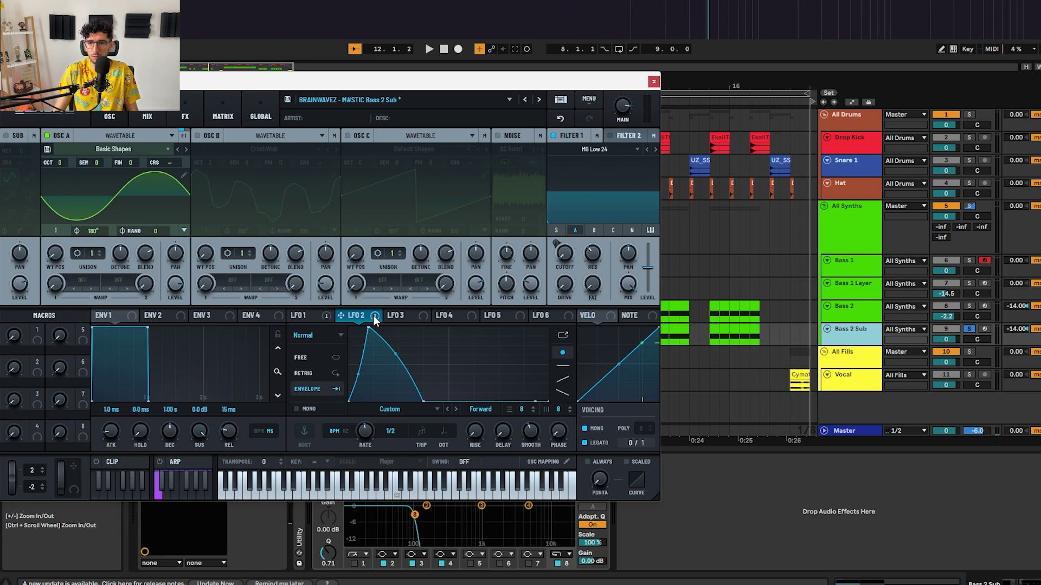
key(space)
click(653, 82)
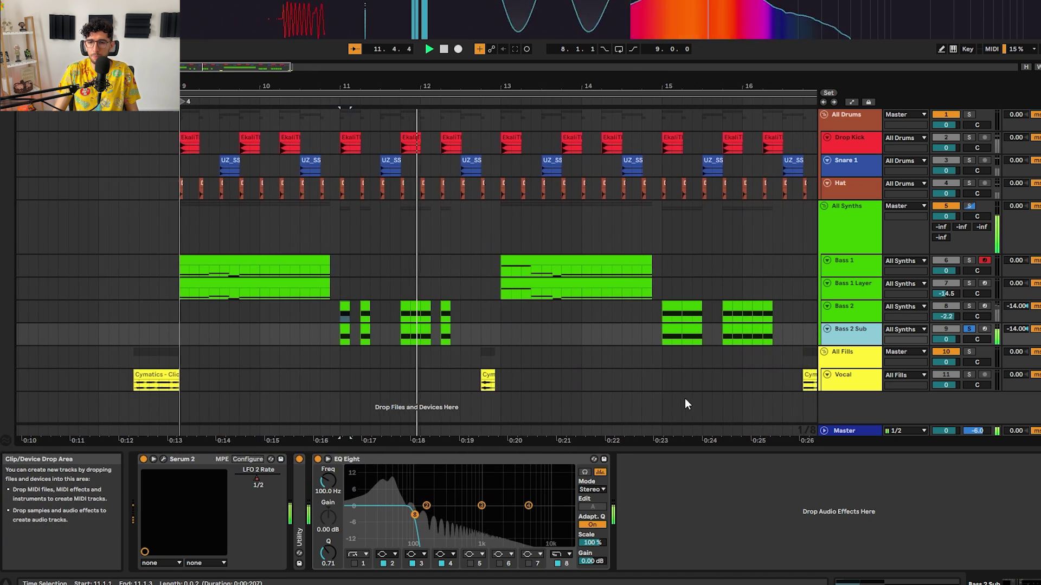
key(space)
Solo the Bass 2 track and compare its device chain and track delay with Bass 2 Sub
click(857, 311)
click(857, 333)
click(858, 313)
key(s)
click(859, 333)
click(864, 310)
click(865, 328)
click(865, 314)
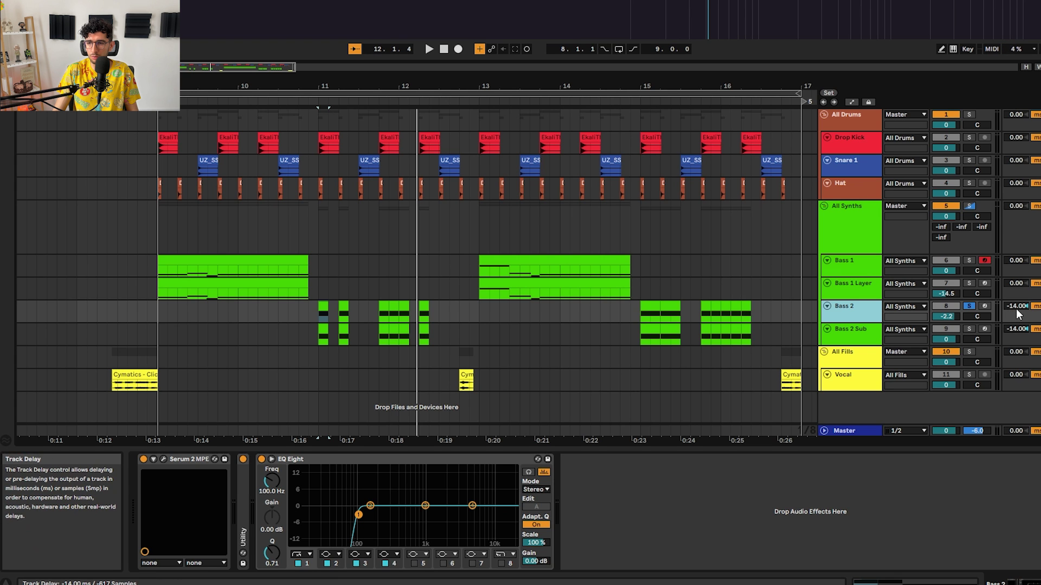
Examine the start of the first Bass 2 clip at bar 11 against the kick at close zoom
scroll(316, 323, up, 15)
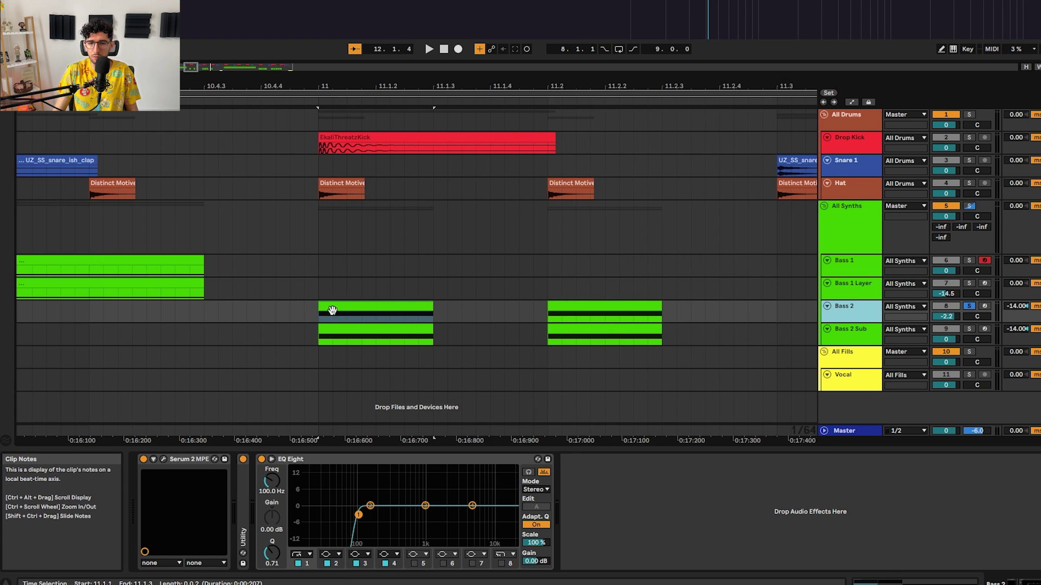
click(325, 309)
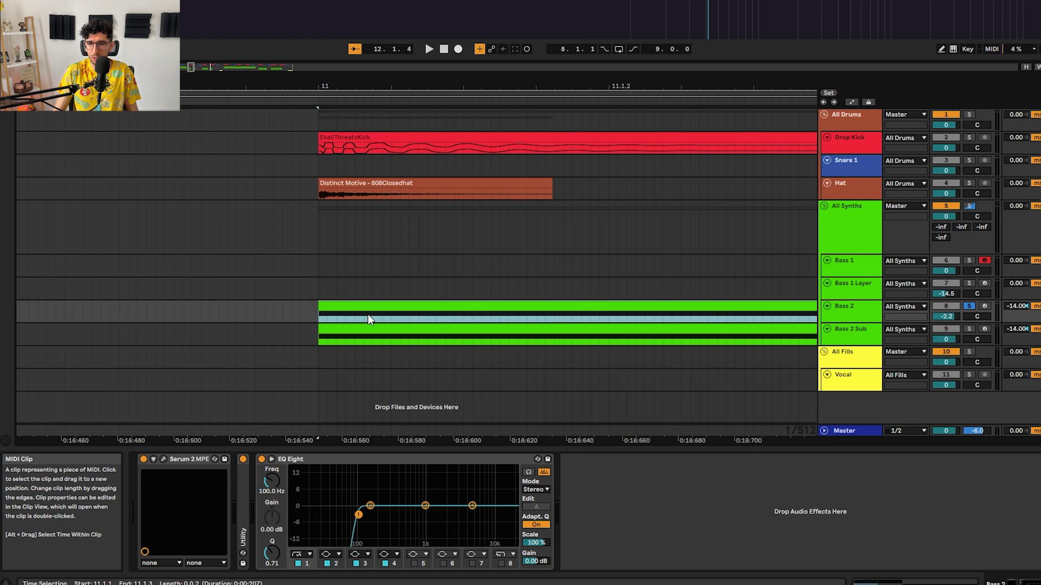
drag(371, 306, 340, 305)
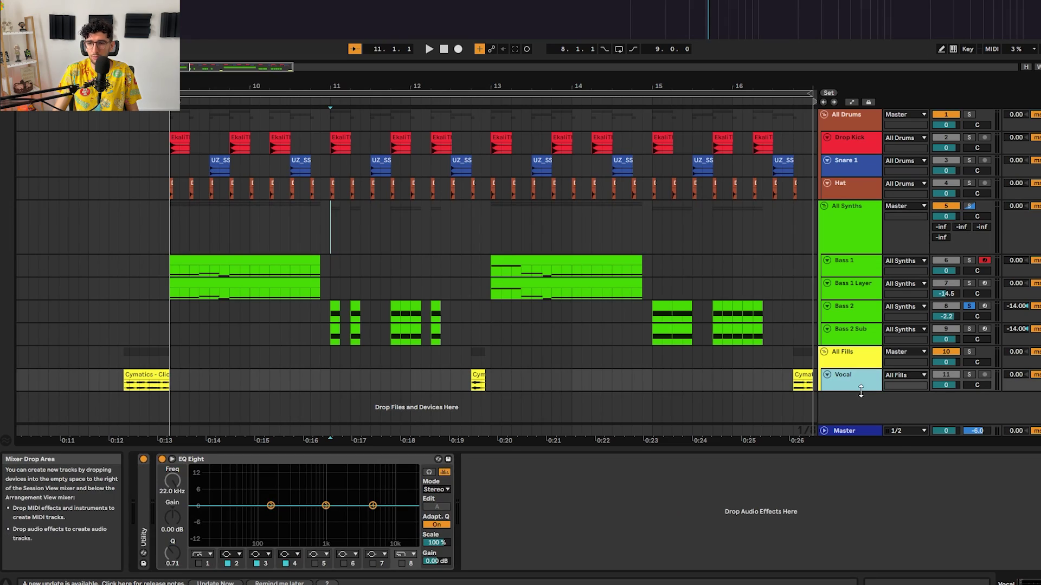
Enlarge the Vocal track's lane to show its waveforms, and select the Bass 2 Sub track
drag(861, 392, 913, 418)
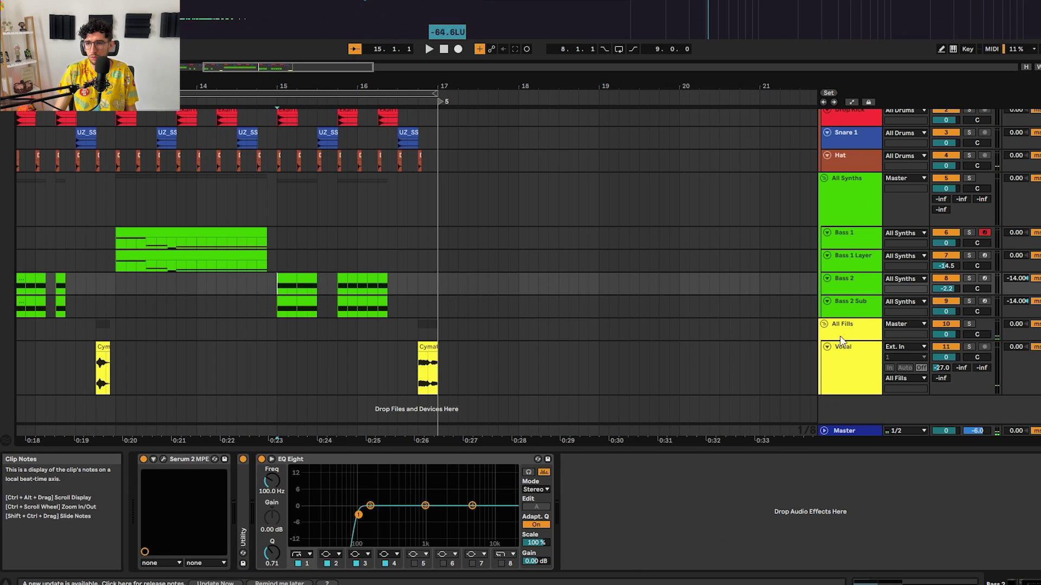
key(Down)
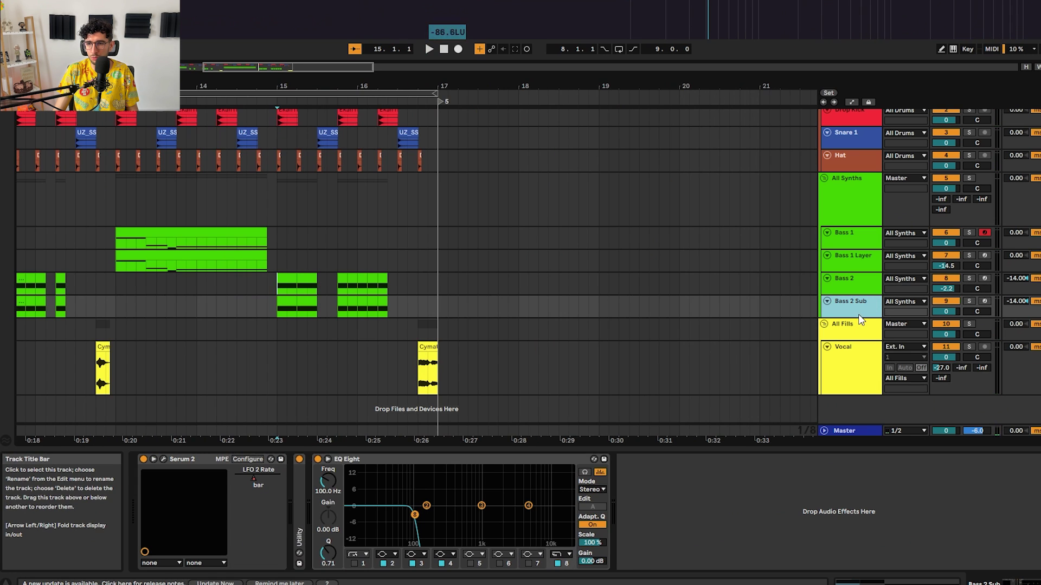
scroll(195, 406, left, 5)
Expand the Bass 2 track and play it soloed from 15.1.1 to hear the LFO 2 Rate change
click(839, 285)
key(Right)
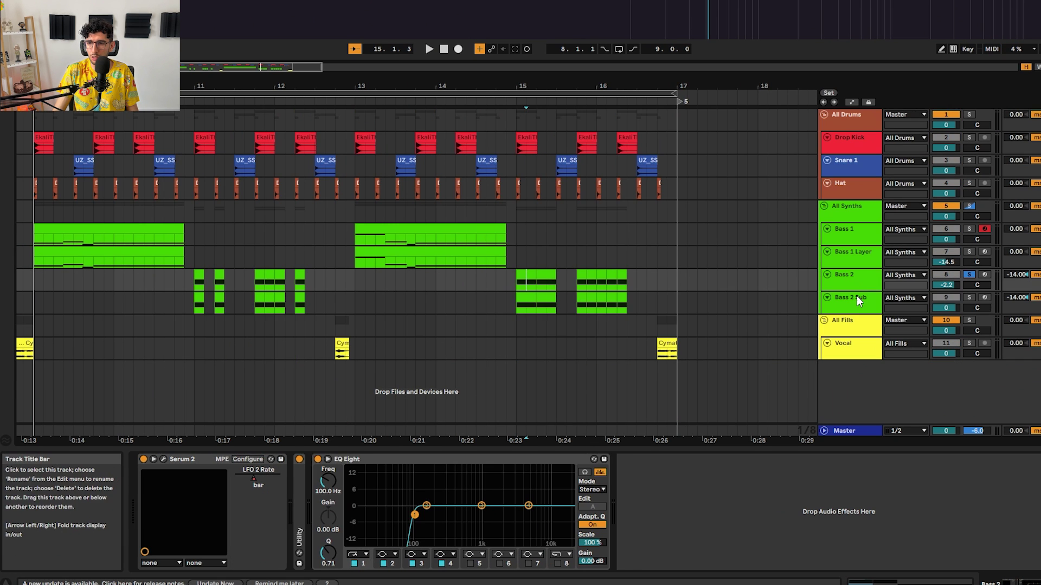
click(863, 285)
key(Right)
click(516, 302)
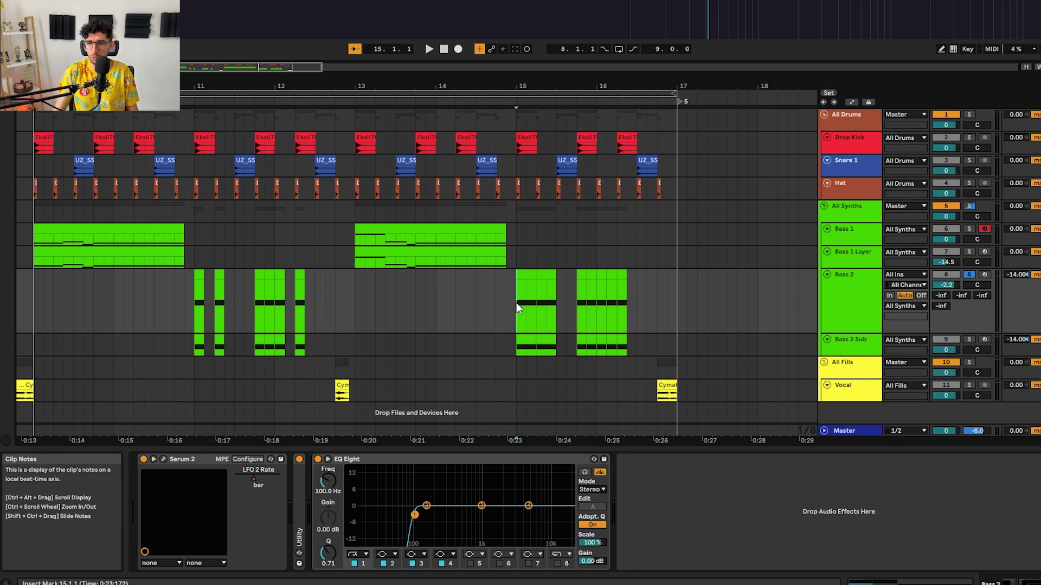
key(space)
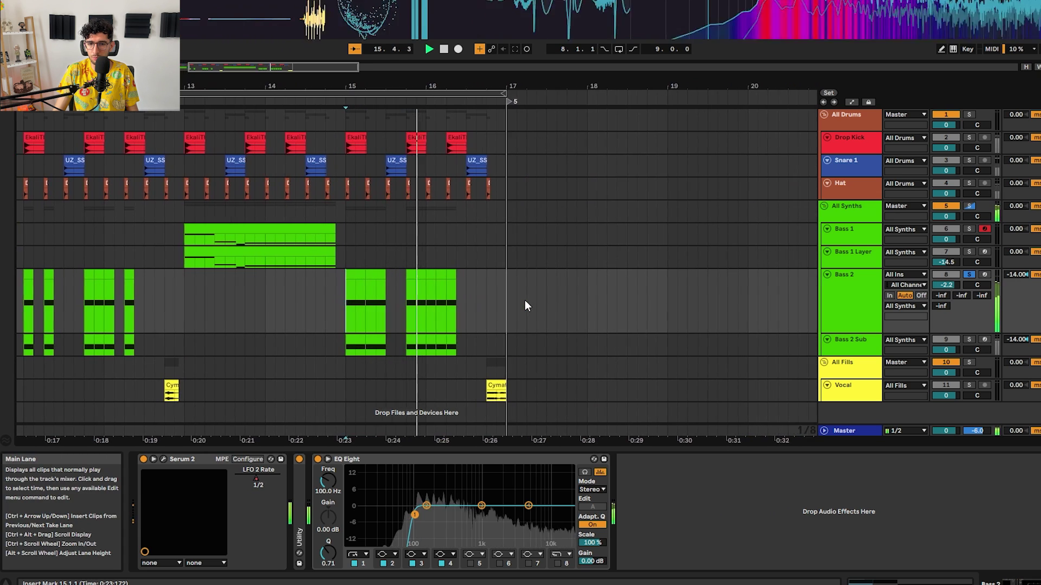
Select the Bass 2 Sub clip at bar 15, audition the sub soloed, and fit the tracks to the arrangement height
click(298, 341)
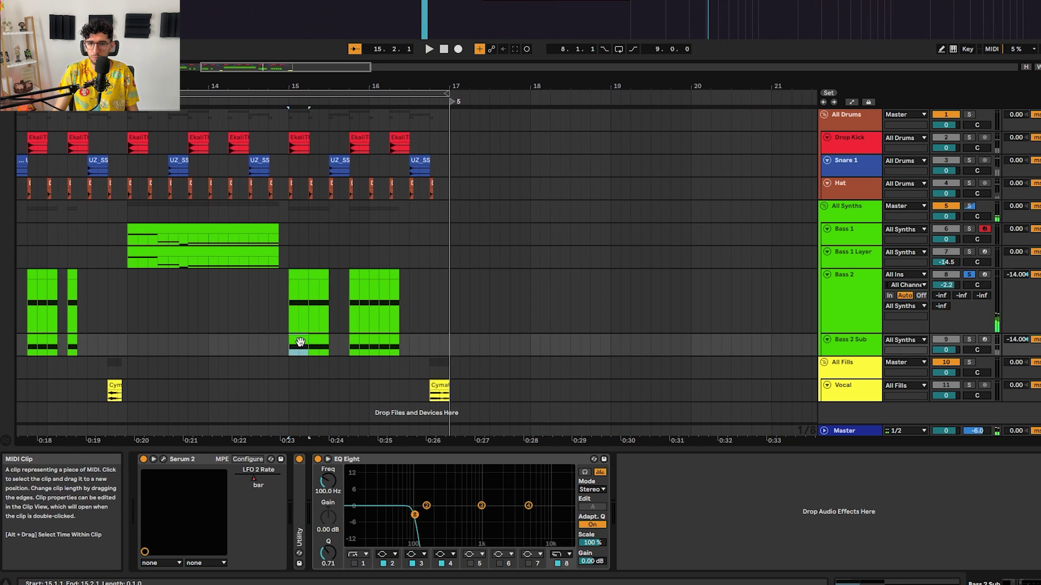
drag(316, 333, 432, 327)
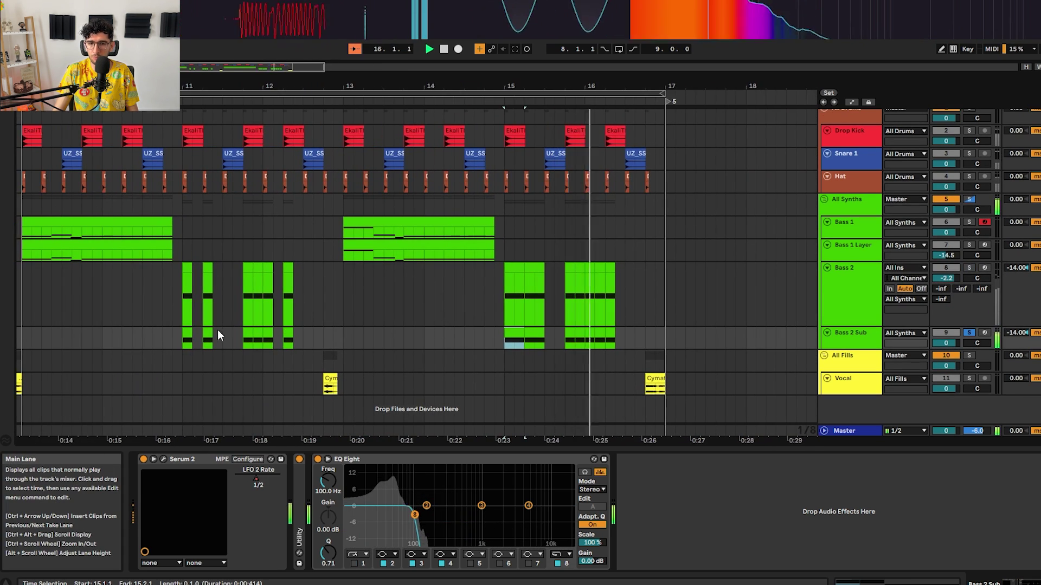
key(h)
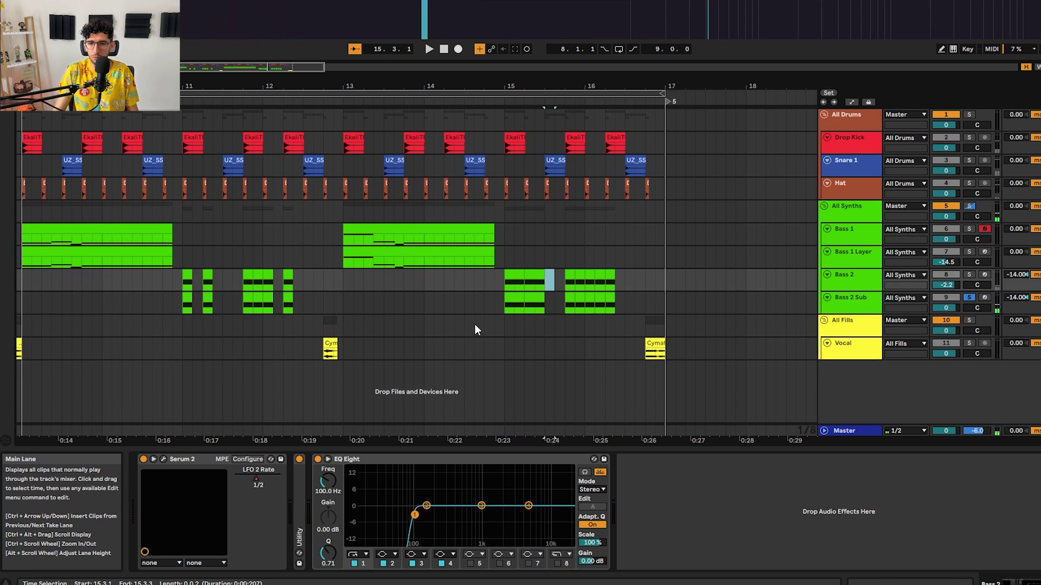
Restore the expanded Bass 2 lane and replay the soloed Bass 2 from 15.1.1, watching its LFO 2 Rate
key(h)
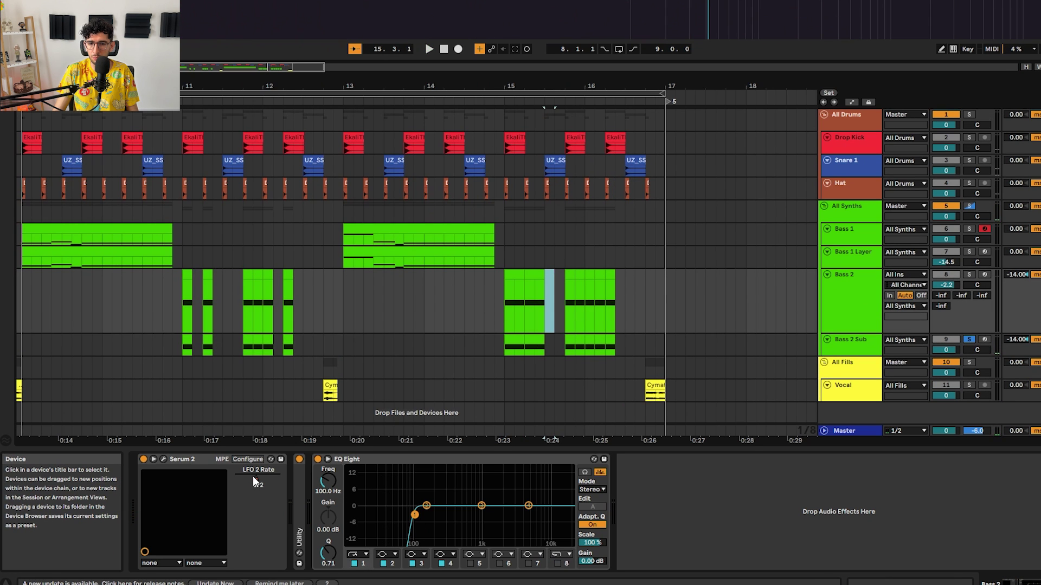
click(505, 299)
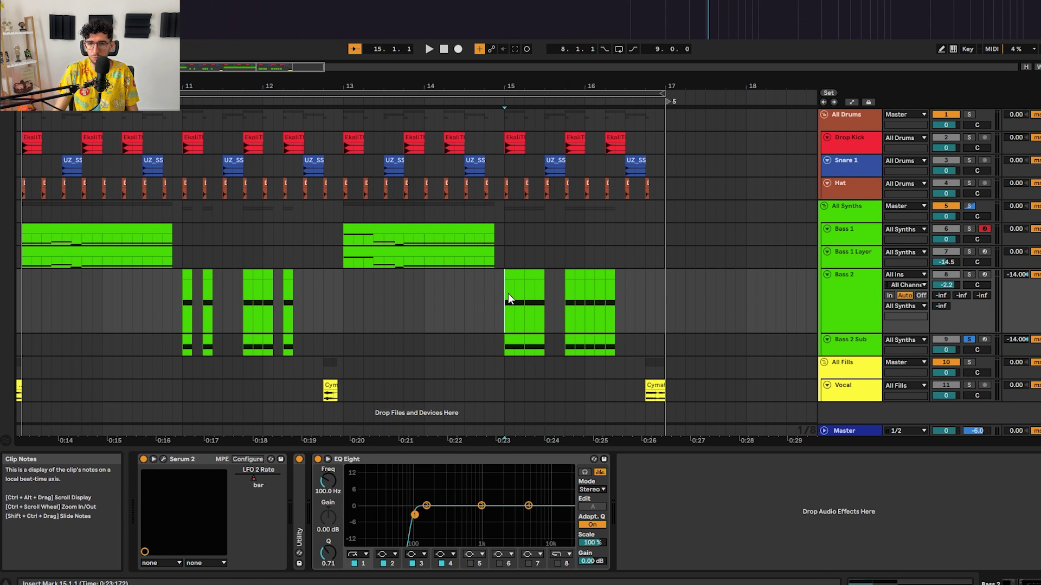
key(space)
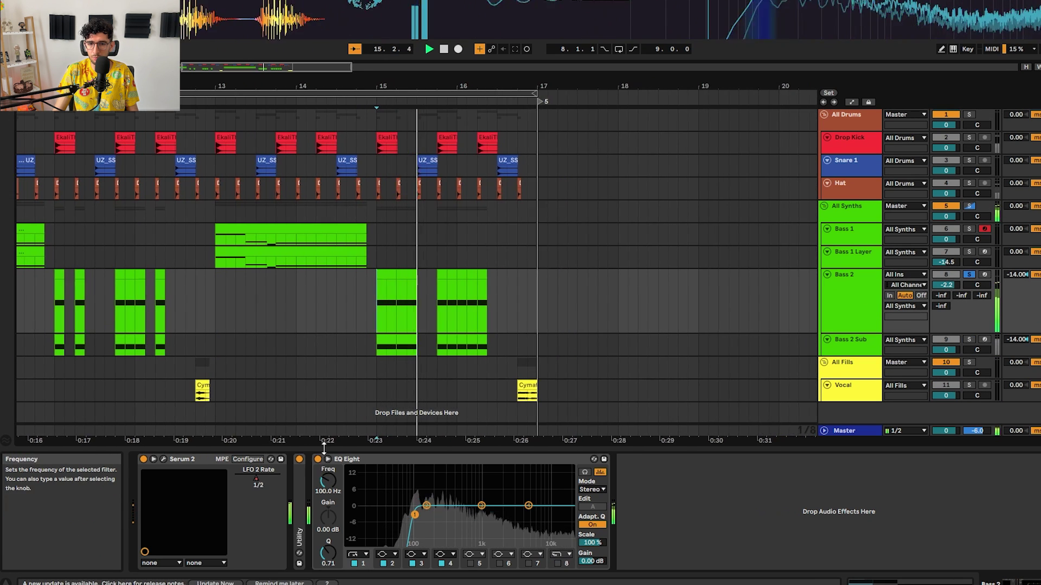
click(867, 313)
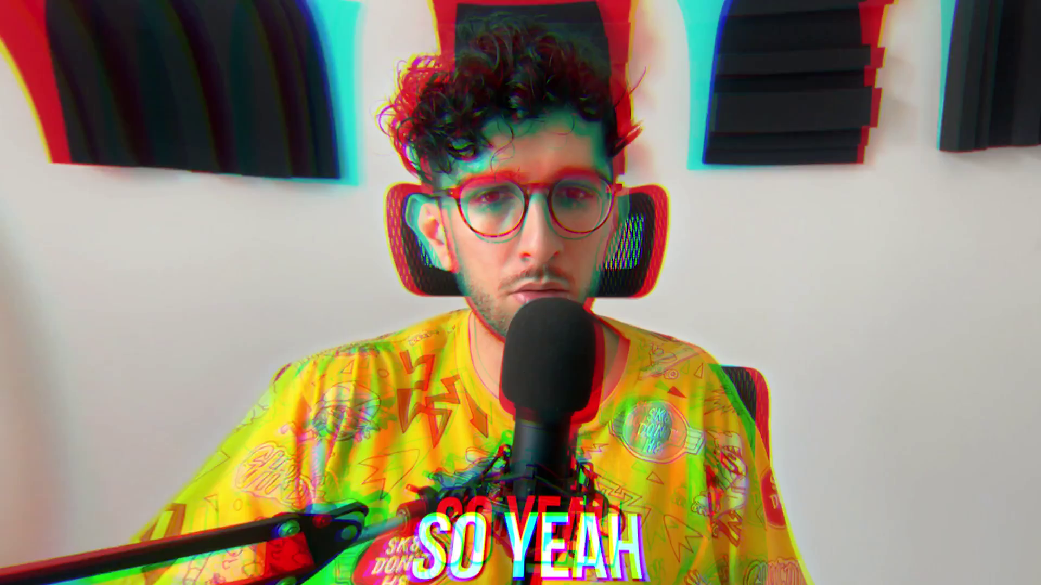